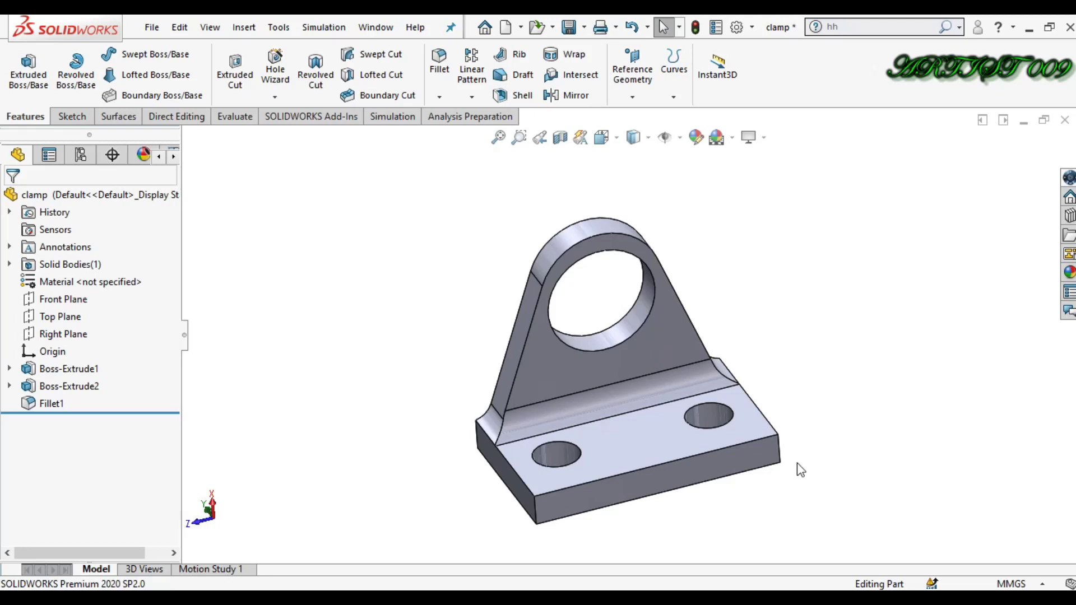
Orbit and zoom around the clamp to view it from several angles, including edge-on.
{"action": "middle_click_drag", "start_coordinate": [714, 493], "coordinate": [668, 413]}
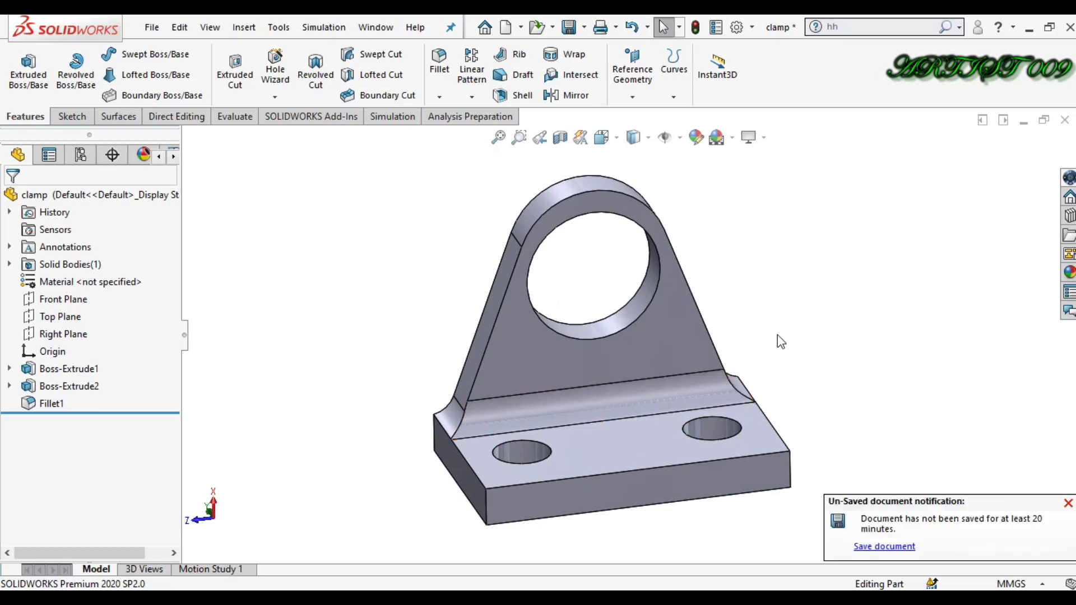
{"action": "middle_click_drag", "start_coordinate": [778, 336], "coordinate": [792, 317]}
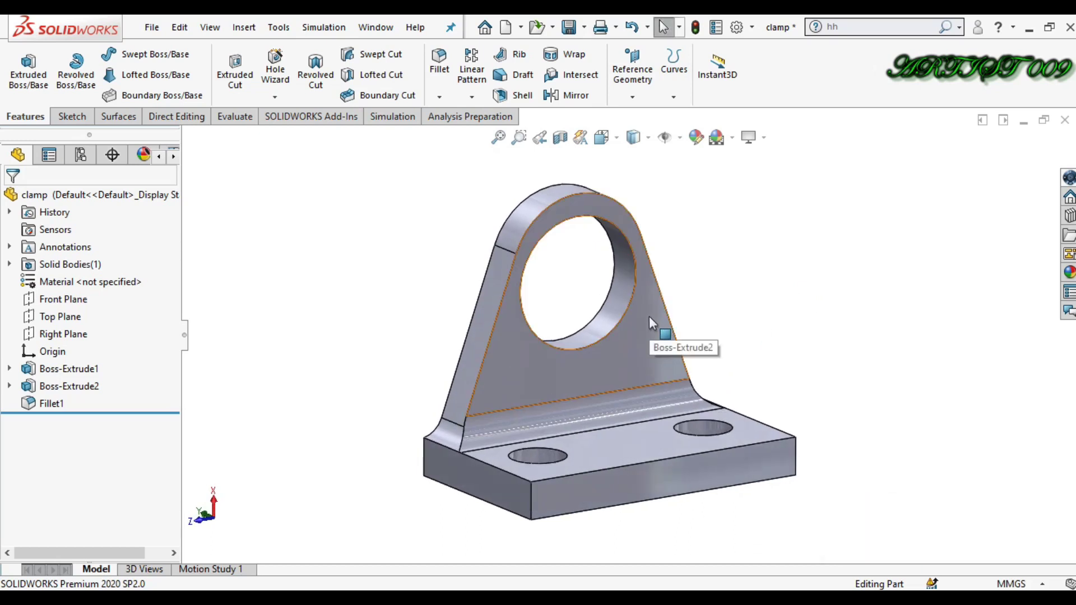
{"action": "middle_click_drag", "start_coordinate": [649, 316], "coordinate": [643, 328]}
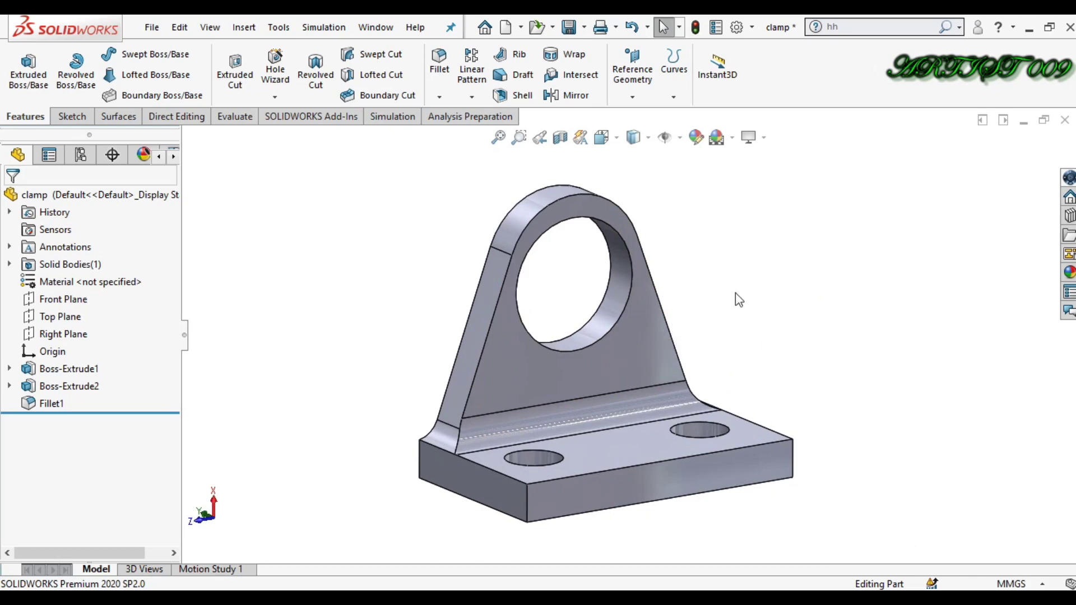
{"action": "mouse_move", "coordinate": [736, 292]}
{"action": "middle_mouse_down"}
{"action": "mouse_move", "coordinate": [731, 270]}
{"action": "mouse_move", "coordinate": [707, 270]}
{"action": "mouse_move", "coordinate": [740, 286]}
{"action": "middle_mouse_up"}
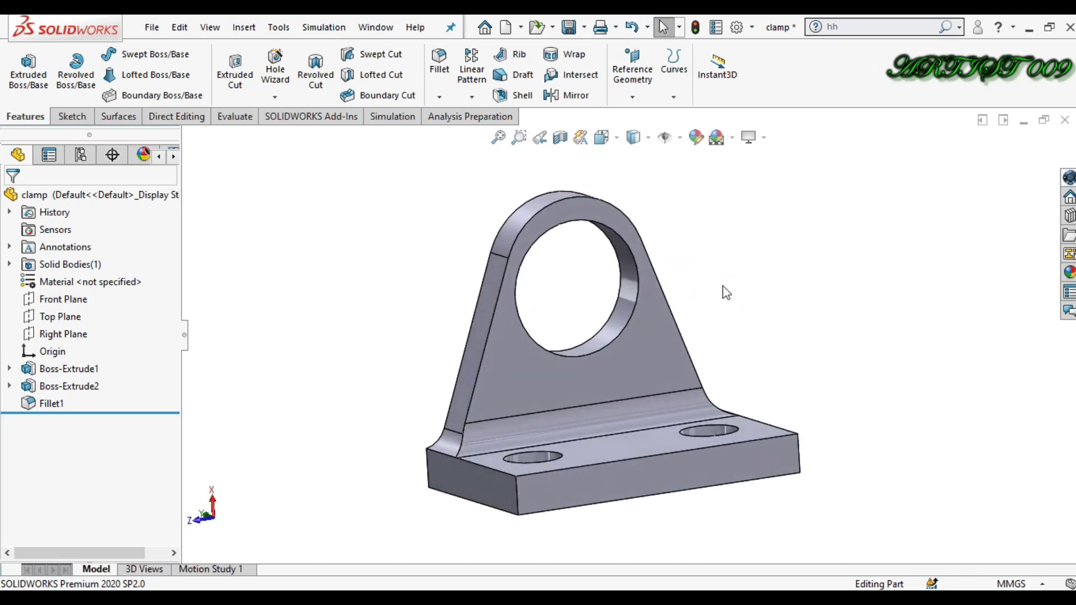
{"action": "scroll", "coordinate": [634, 328], "scroll_direction": "down", "scroll_amount": 3}
{"action": "scroll", "coordinate": [635, 324], "scroll_direction": "up", "scroll_amount": 4}
{"action": "scroll", "coordinate": [637, 325], "scroll_direction": "down", "scroll_amount": 2}
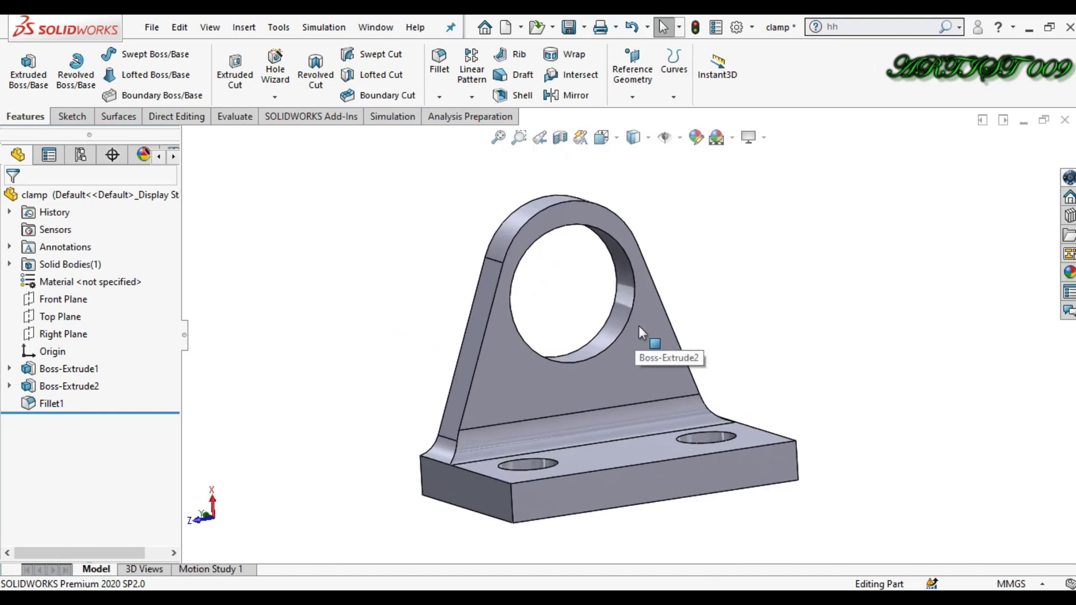
{"action": "mouse_move", "coordinate": [353, 264]}
{"action": "middle_mouse_down"}
{"action": "mouse_move", "coordinate": [463, 268]}
{"action": "mouse_move", "coordinate": [355, 271]}
{"action": "middle_mouse_up"}
{"action": "scroll", "coordinate": [651, 308], "scroll_direction": "down", "scroll_amount": 2}
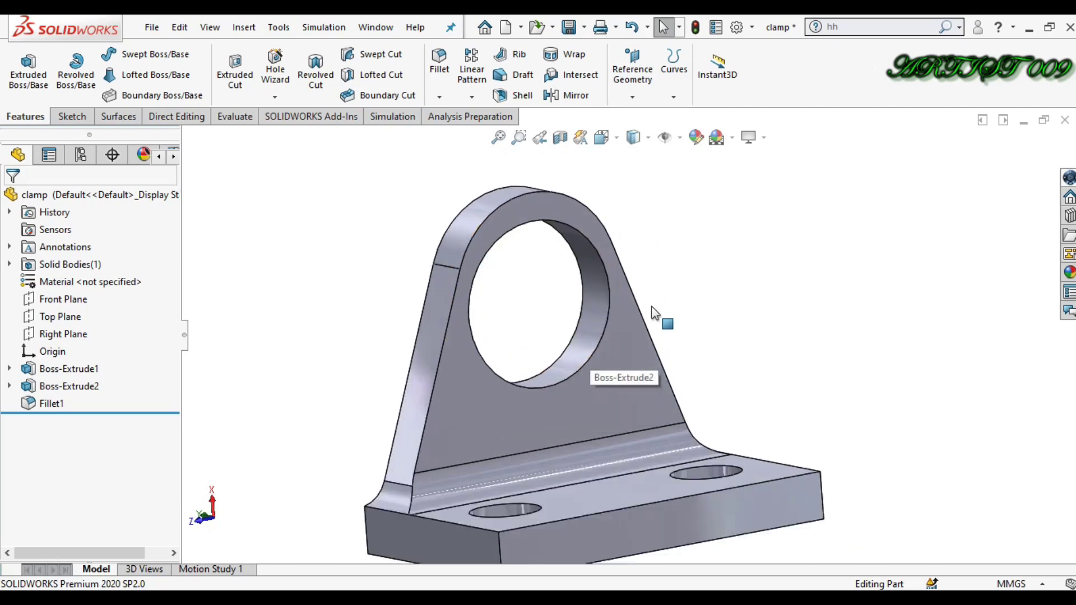
{"action": "middle_click_drag", "start_coordinate": [577, 362], "coordinate": [576, 330]}
{"action": "scroll", "coordinate": [604, 327], "scroll_direction": "down", "scroll_amount": 2}
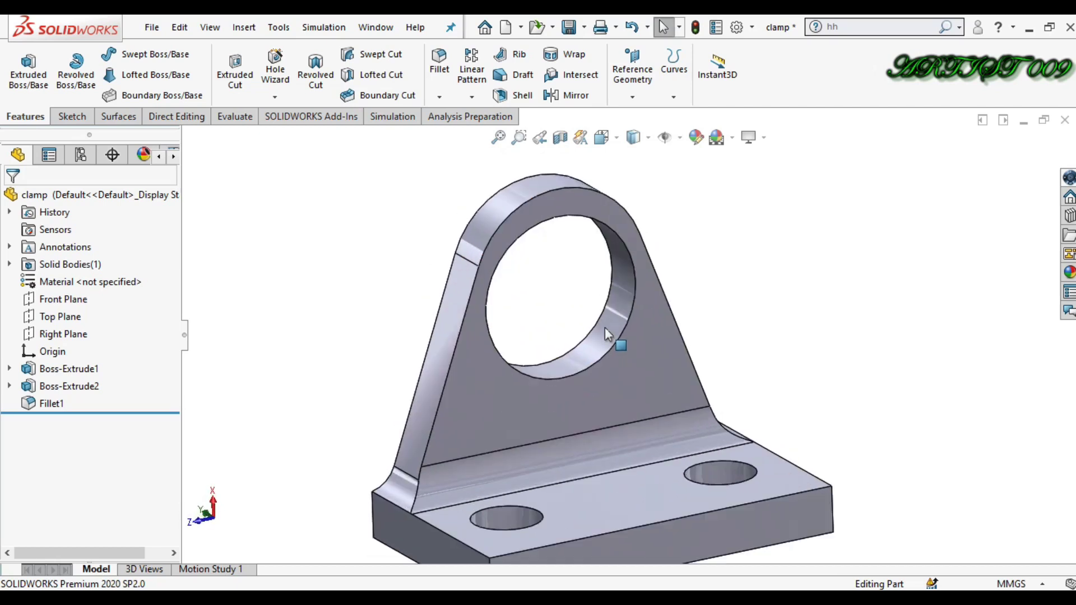
Select the large hole's cylindrical face to check its diameter, then fit the part in view.
{"action": "left_click", "coordinate": [614, 320]}
{"action": "left_click", "coordinate": [751, 324]}
{"action": "mouse_move", "coordinate": [627, 327]}
{"action": "middle_mouse_down"}
{"action": "mouse_move", "coordinate": [641, 236]}
{"action": "mouse_move", "coordinate": [628, 319]}
{"action": "middle_mouse_up"}
{"action": "scroll", "coordinate": [628, 321], "scroll_direction": "down", "scroll_amount": 3}
{"action": "left_click", "coordinate": [629, 325]}
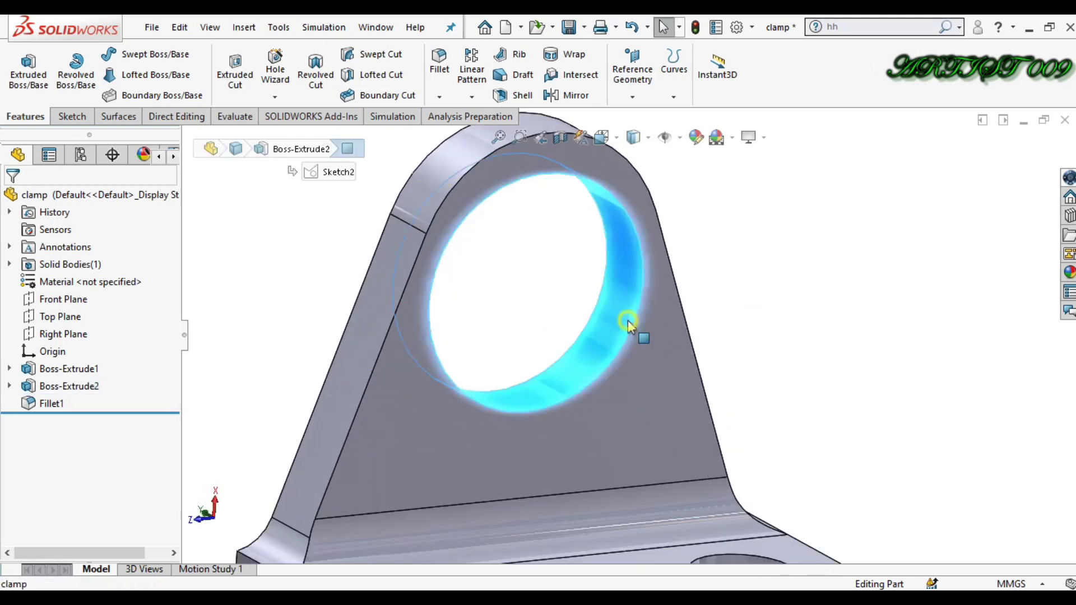
{"action": "left_click", "coordinate": [760, 366]}
{"action": "key", "text": "f"}
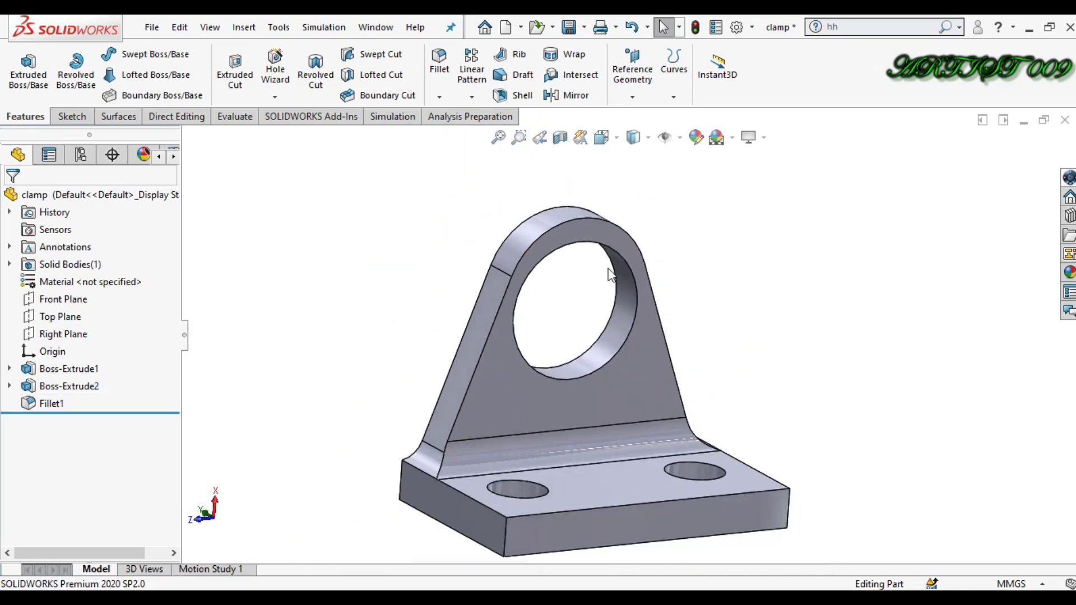
Add reference point Point3 at the arc centre of the large hole's edge.
{"action": "left_click", "coordinate": [638, 90]}
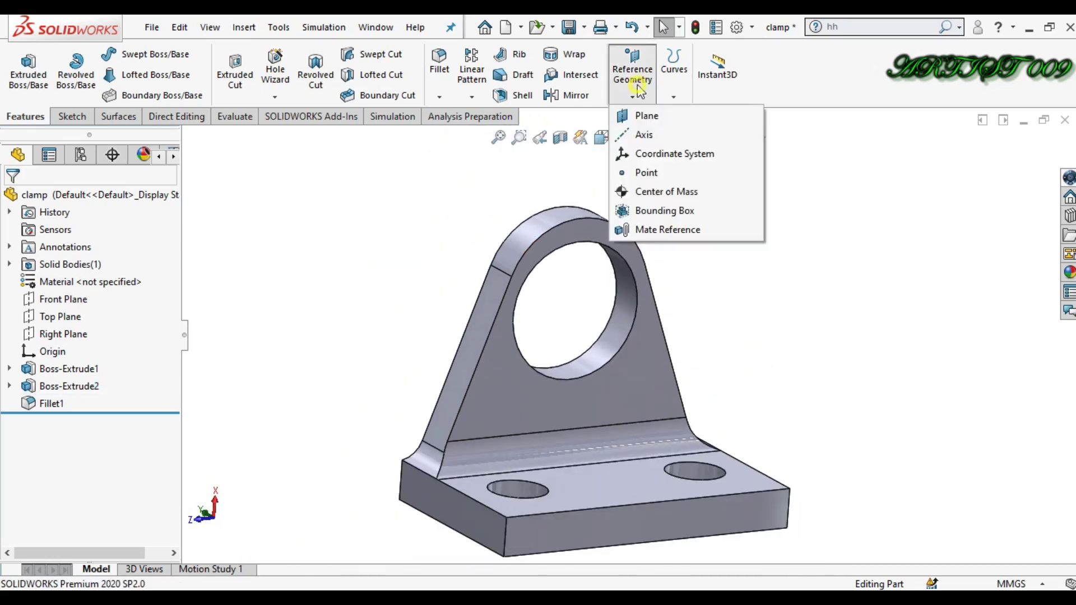
{"action": "left_click", "coordinate": [646, 172]}
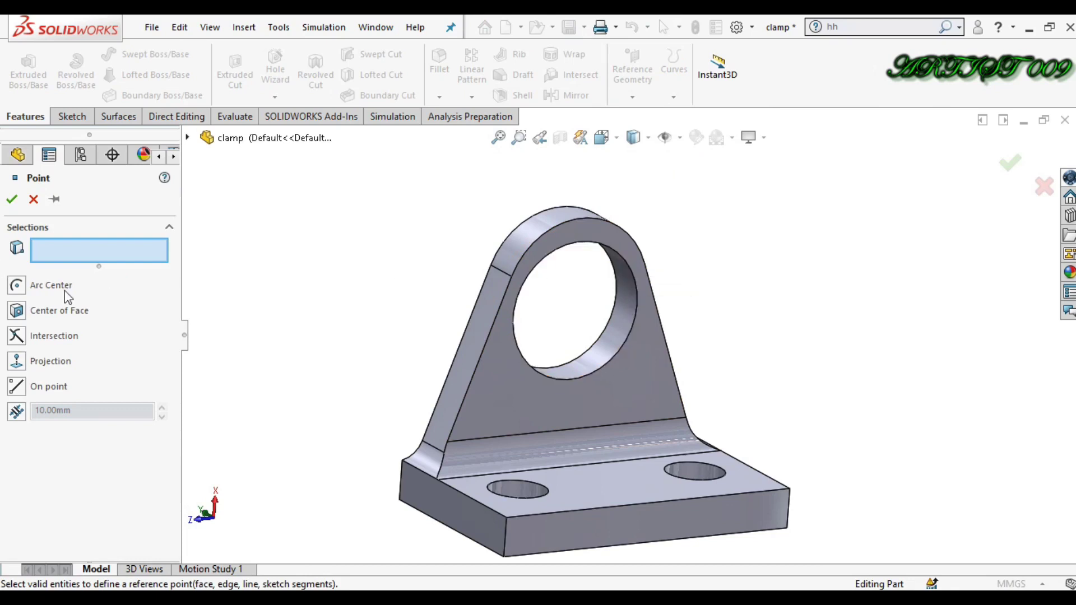
{"action": "left_click", "coordinate": [17, 286]}
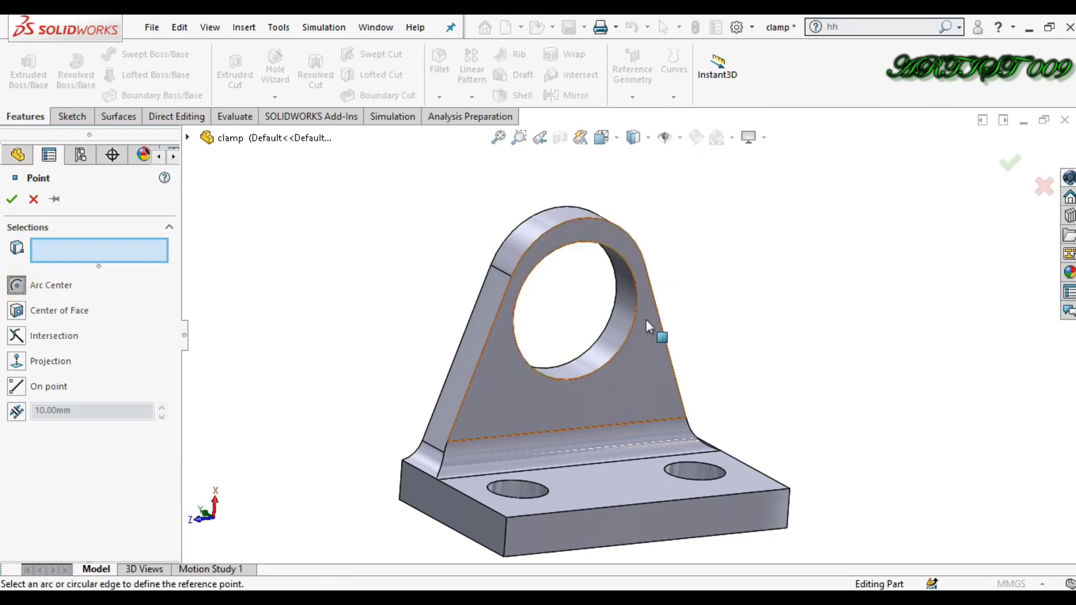
{"action": "left_click", "coordinate": [620, 258]}
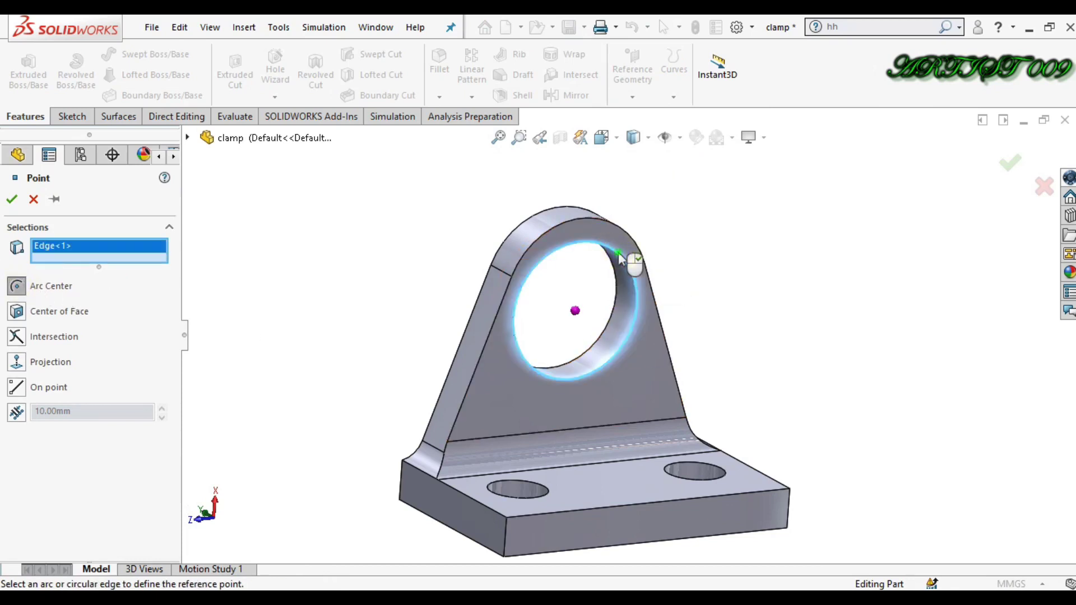
{"action": "right_click", "coordinate": [619, 255]}
Create Coordinate System3 located on Point3.
{"action": "left_click", "coordinate": [648, 80]}
{"action": "left_click", "coordinate": [654, 152]}
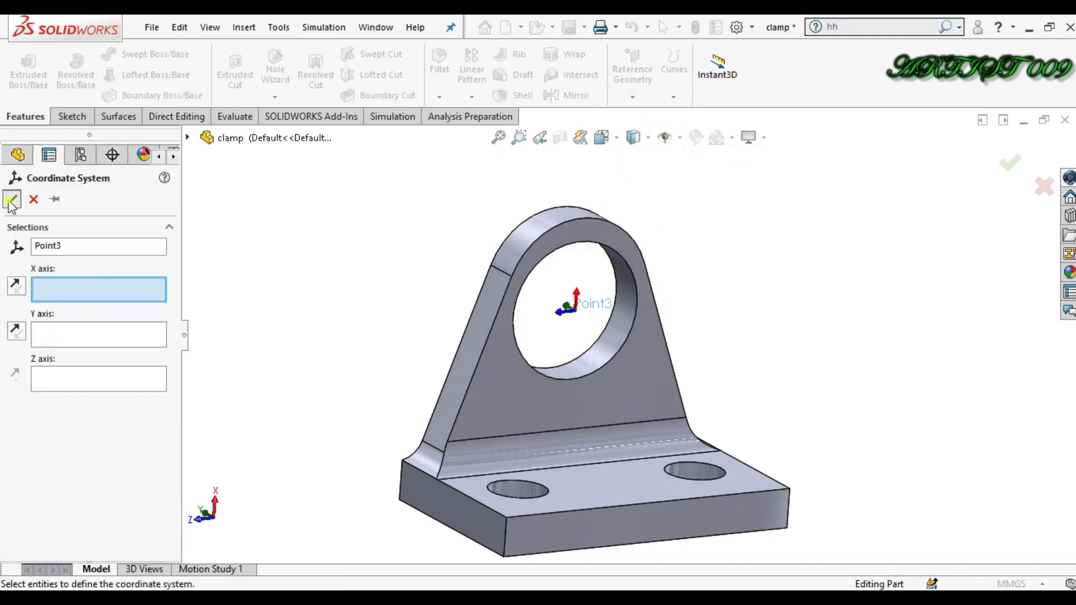
{"action": "left_click", "coordinate": [11, 199]}
{"action": "middle_click_drag", "start_coordinate": [635, 373], "coordinate": [505, 359]}
Create a new static simulation study named Static 1.
{"action": "left_click", "coordinate": [60, 428]}
{"action": "right_click", "coordinate": [59, 428]}
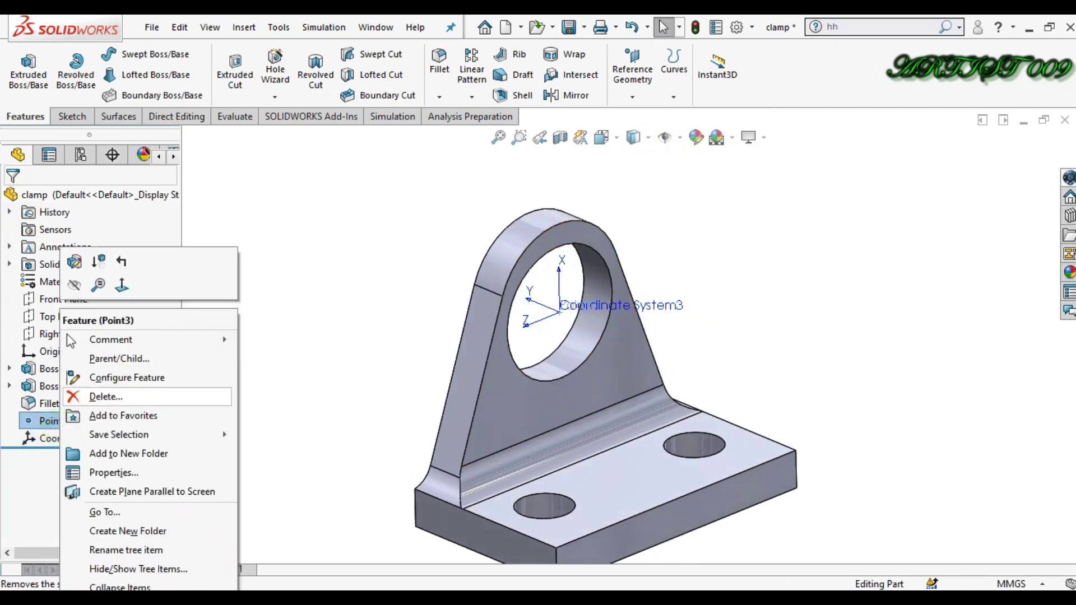
{"action": "left_click", "coordinate": [388, 290]}
{"action": "middle_click_drag", "start_coordinate": [666, 404], "coordinate": [657, 387], "text": "ctrl"}
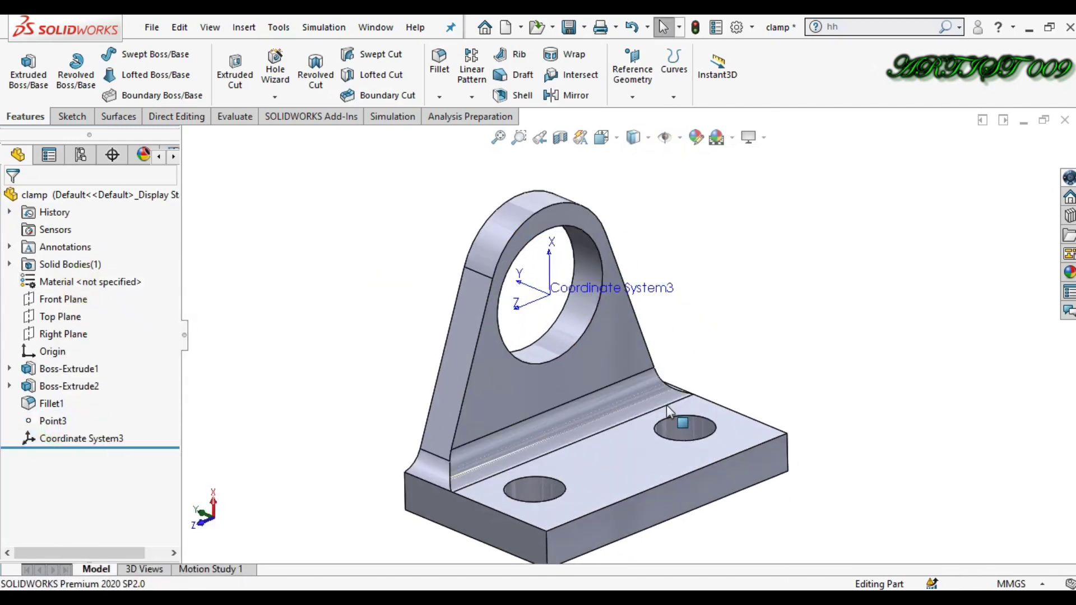
{"action": "left_click", "coordinate": [394, 116]}
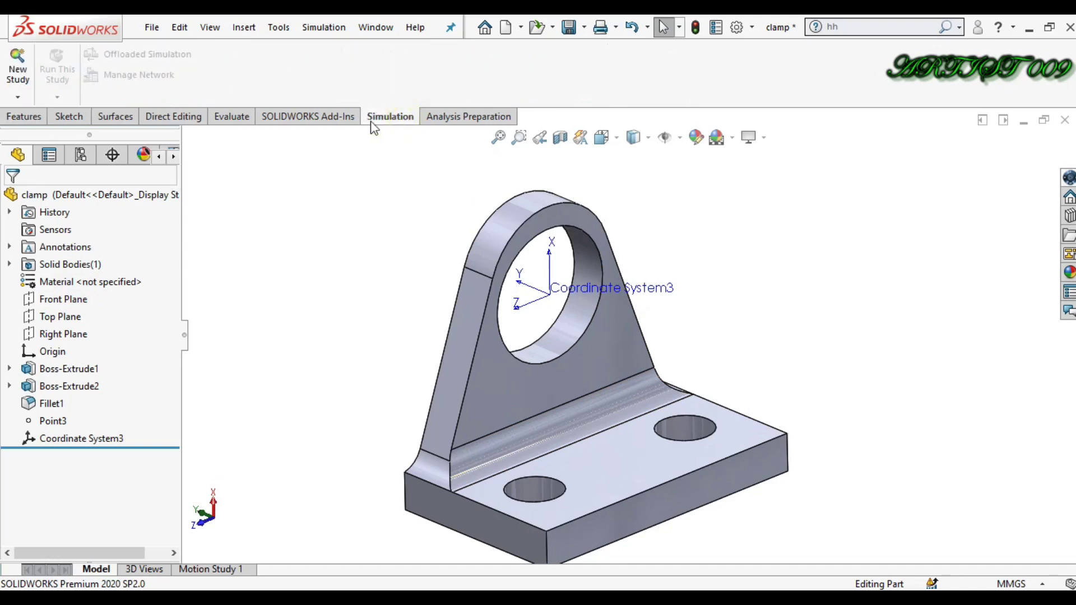
{"action": "left_click", "coordinate": [18, 67]}
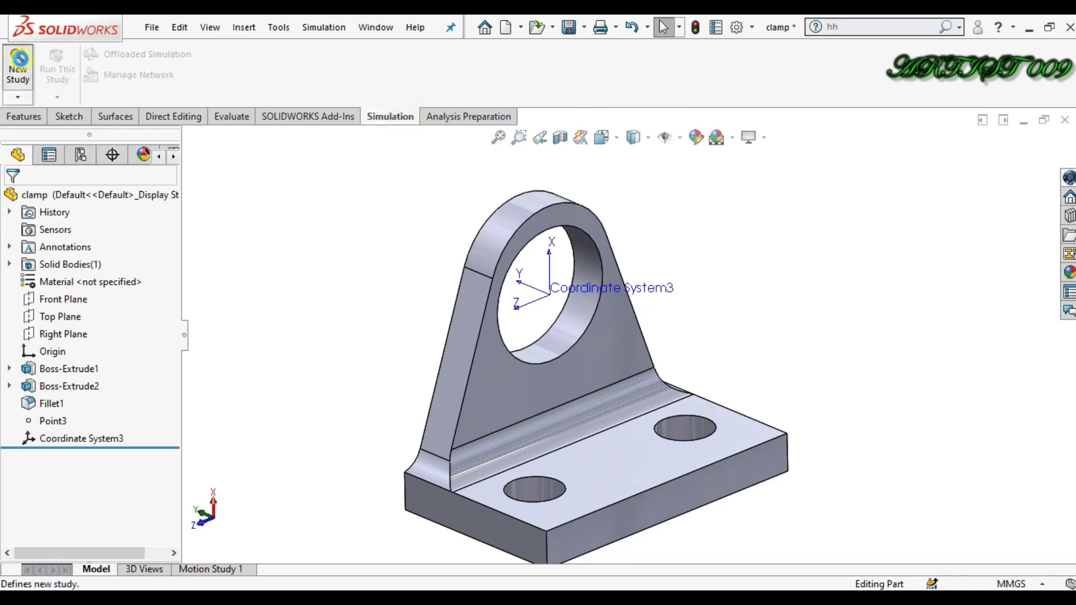
{"action": "left_click", "coordinate": [25, 362]}
{"action": "left_click", "coordinate": [11, 201]}
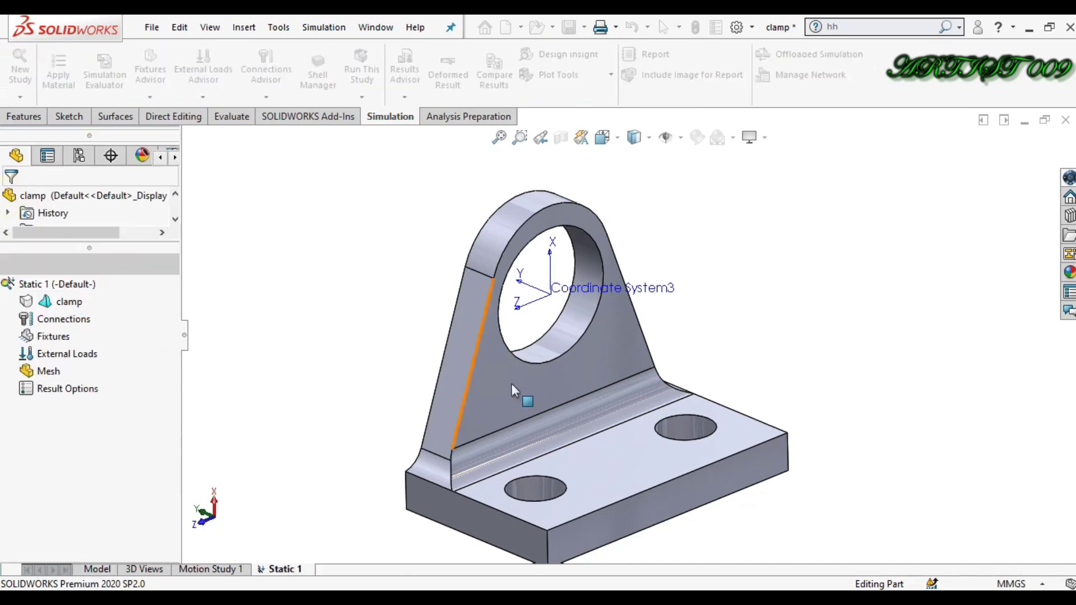
Assign Malleable Cast Iron from the Iron family to the clamp body.
{"action": "right_click", "coordinate": [67, 301]}
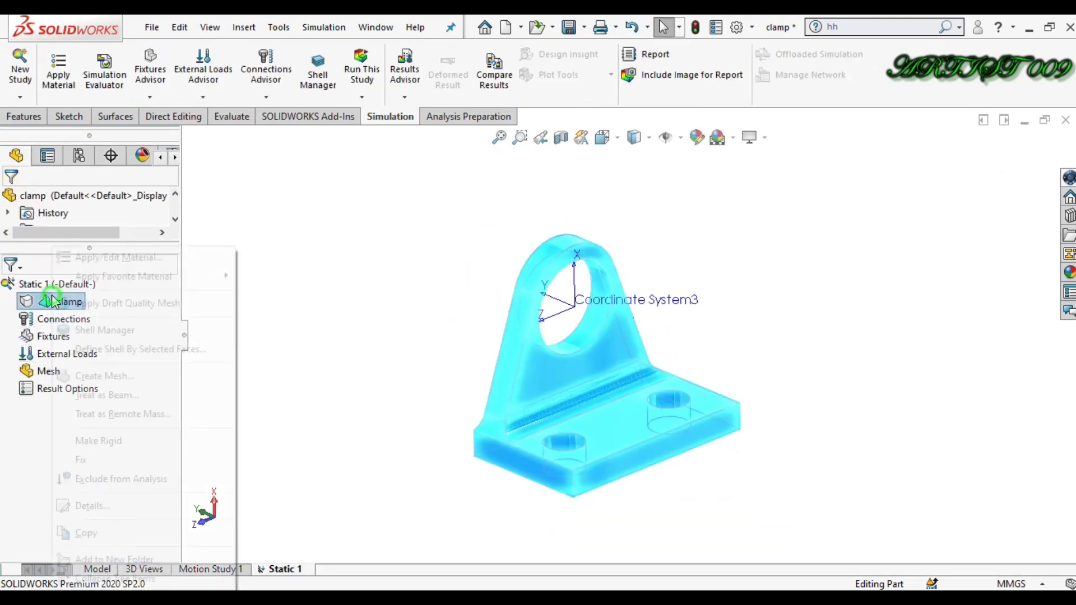
{"action": "left_click", "coordinate": [92, 258]}
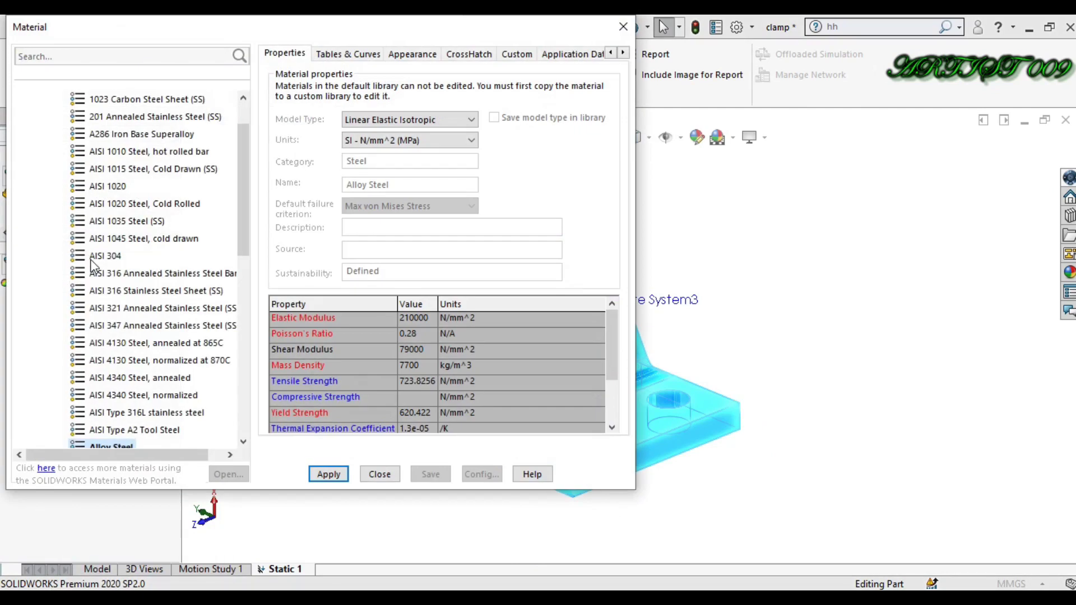
{"action": "scroll", "coordinate": [56, 238], "scroll_direction": "down", "scroll_amount": 5}
{"action": "double_click", "coordinate": [56, 222]}
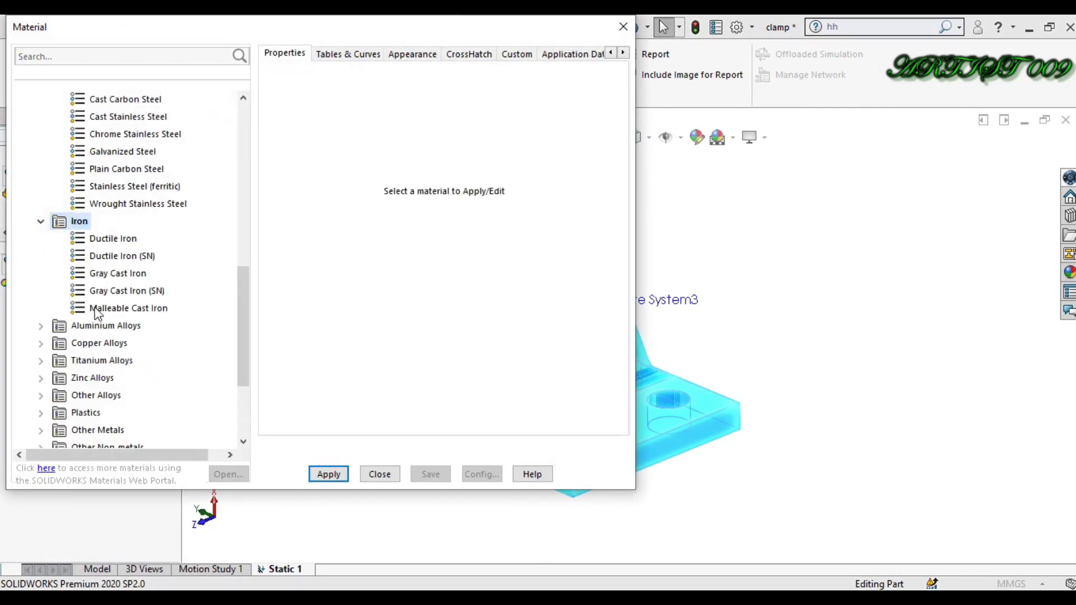
{"action": "left_click", "coordinate": [98, 308]}
{"action": "left_click", "coordinate": [327, 474]}
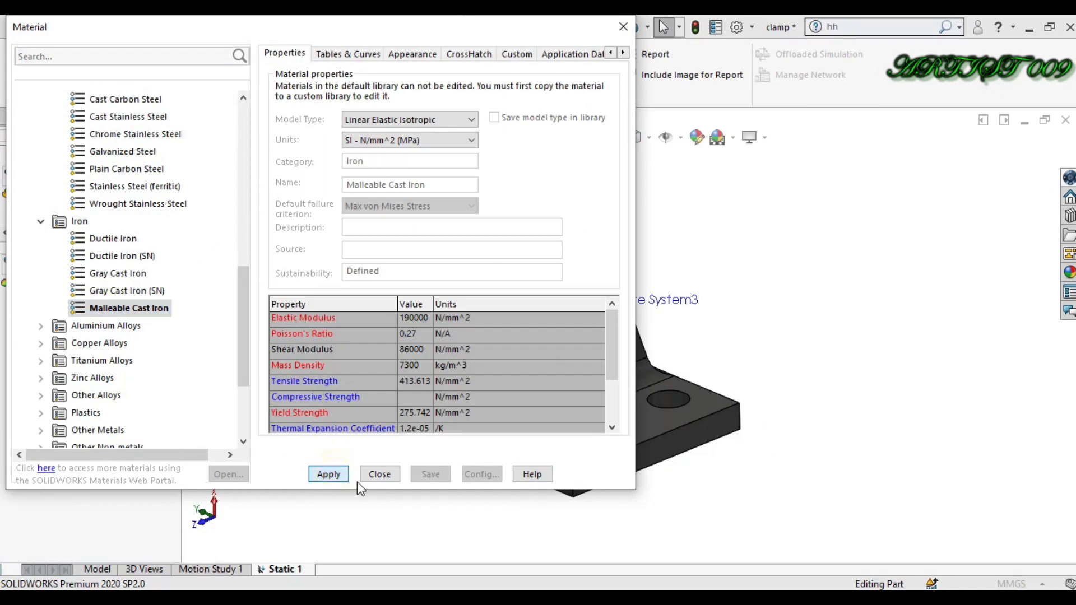
{"action": "left_click", "coordinate": [376, 475]}
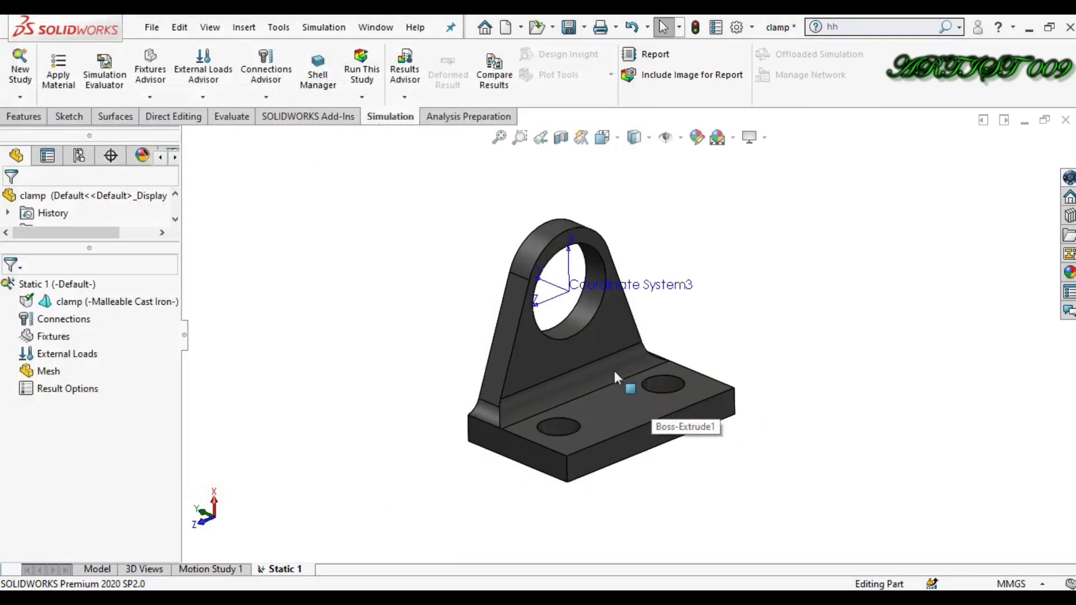
Create Fixed-1, a fixed-geometry restraint on both base bolt-hole faces.
{"action": "right_click", "coordinate": [55, 341]}
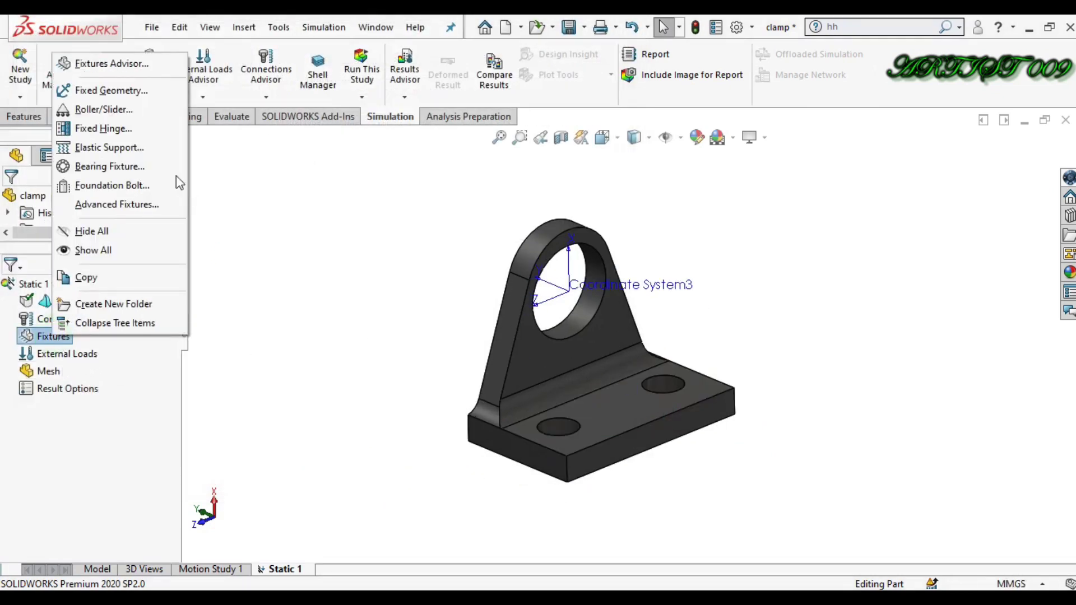
{"action": "left_click", "coordinate": [99, 92]}
{"action": "scroll", "coordinate": [707, 453], "scroll_direction": "down", "scroll_amount": 5}
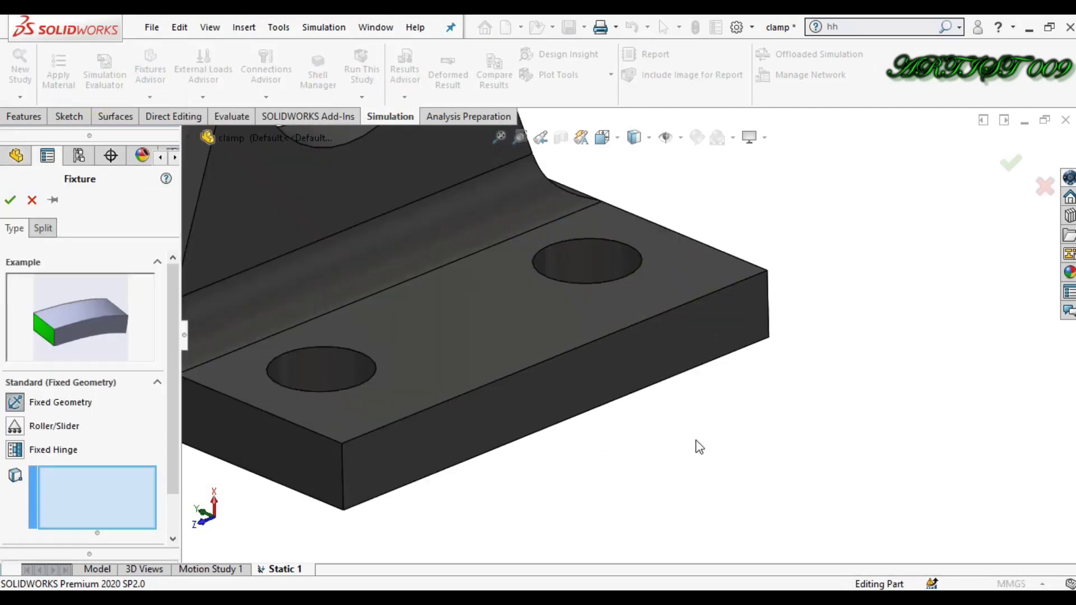
{"action": "left_click", "coordinate": [350, 359]}
{"action": "left_click", "coordinate": [580, 255]}
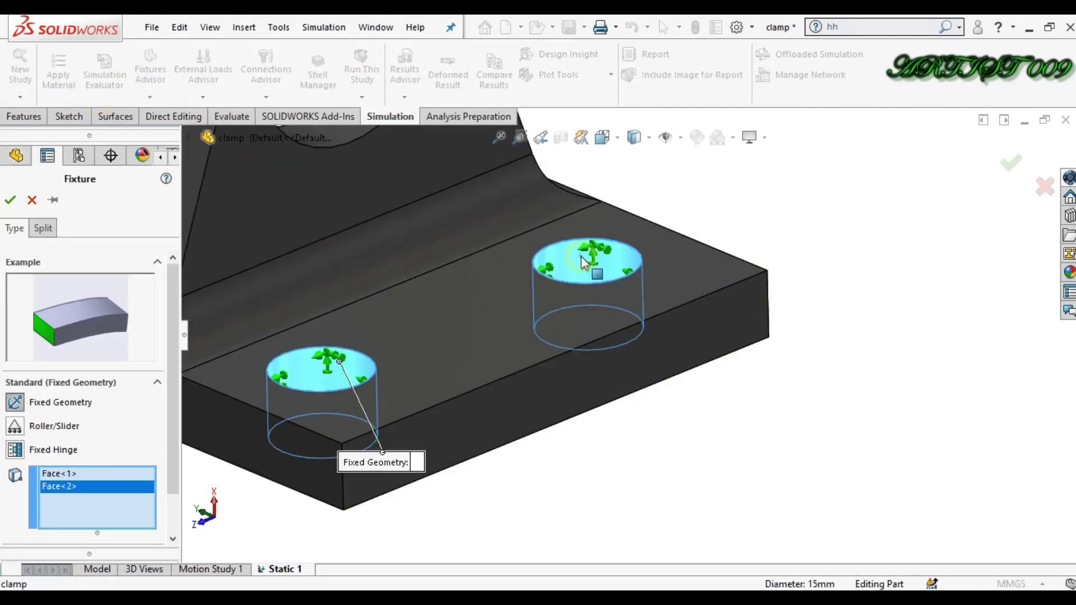
{"action": "right_click", "coordinate": [582, 257]}
{"action": "left_click", "coordinate": [615, 367]}
{"action": "scroll", "coordinate": [613, 371], "scroll_direction": "up", "scroll_amount": 5}
{"action": "scroll", "coordinate": [613, 247], "scroll_direction": "down", "scroll_amount": 3}
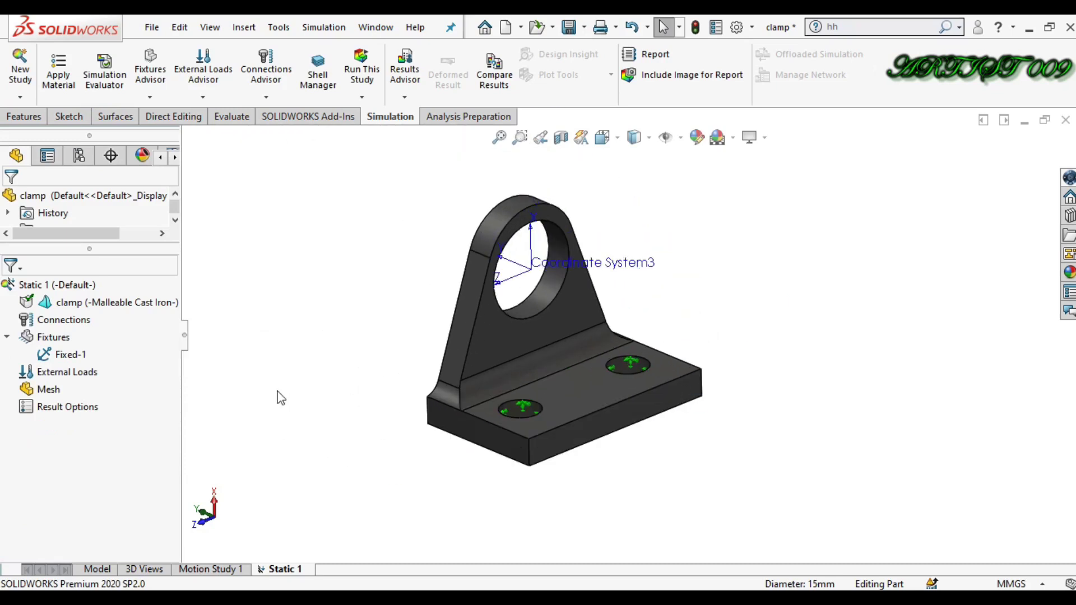
Start a bearing load and select the large hole's inner cylindrical face.
{"action": "left_click", "coordinate": [83, 374]}
{"action": "right_click", "coordinate": [83, 373]}
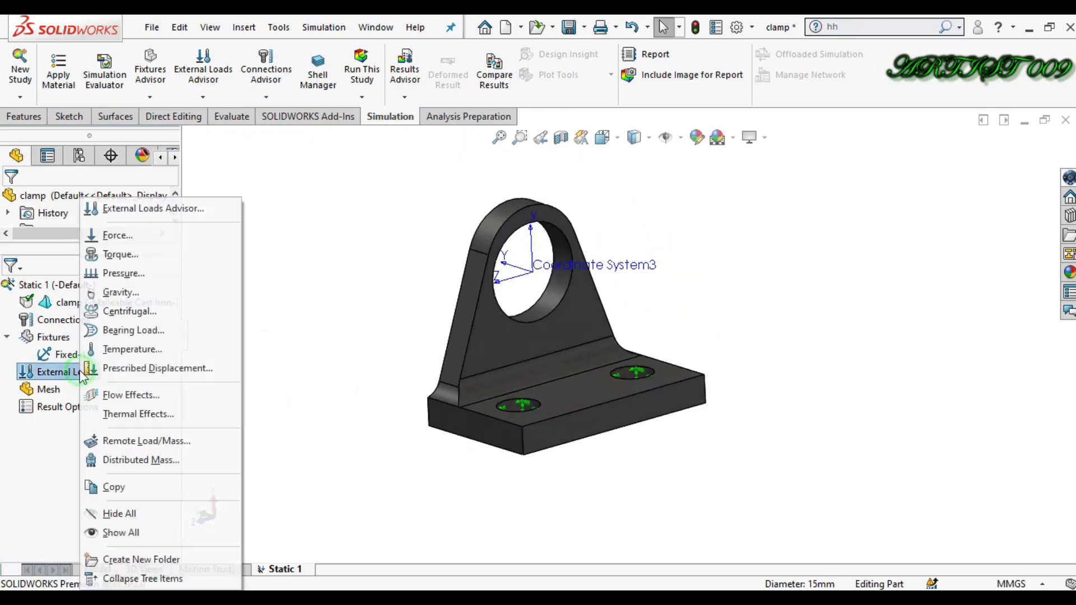
{"action": "left_click", "coordinate": [144, 337]}
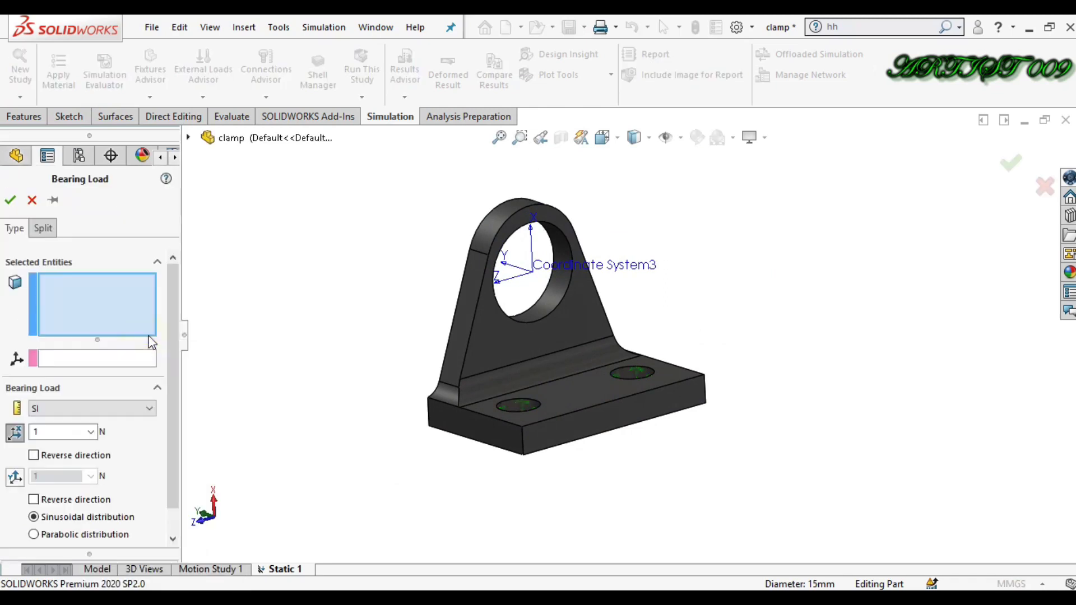
{"action": "left_click", "coordinate": [88, 300]}
{"action": "scroll", "coordinate": [591, 305], "scroll_direction": "down", "scroll_amount": 3}
{"action": "left_click", "coordinate": [600, 308]}
{"action": "left_click", "coordinate": [610, 330]}
{"action": "scroll", "coordinate": [616, 331], "scroll_direction": "up", "scroll_amount": 4}
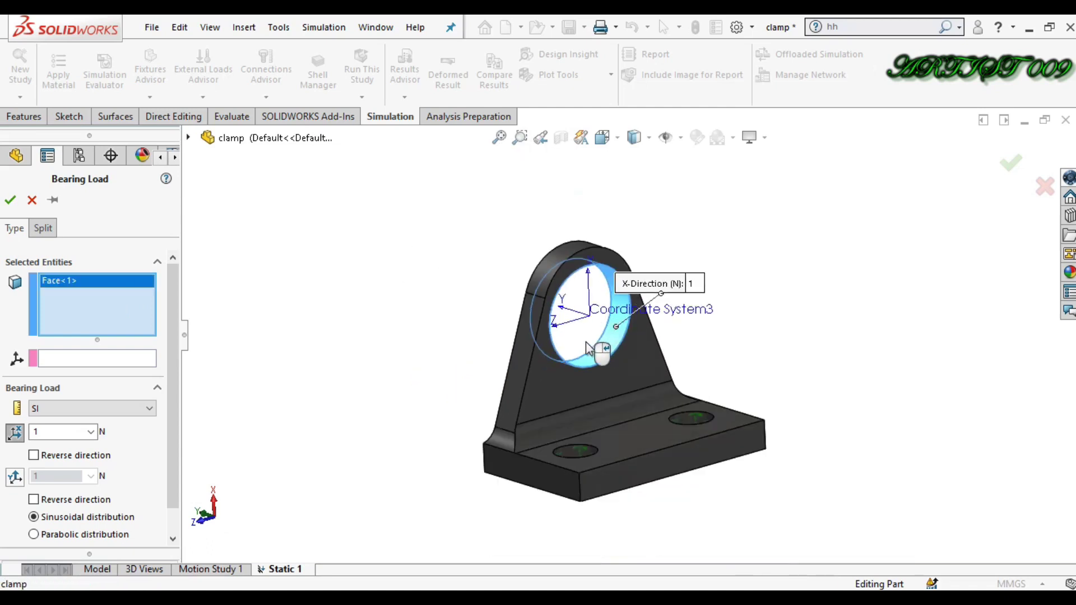
{"action": "scroll", "coordinate": [588, 348], "scroll_direction": "down", "scroll_amount": 3}
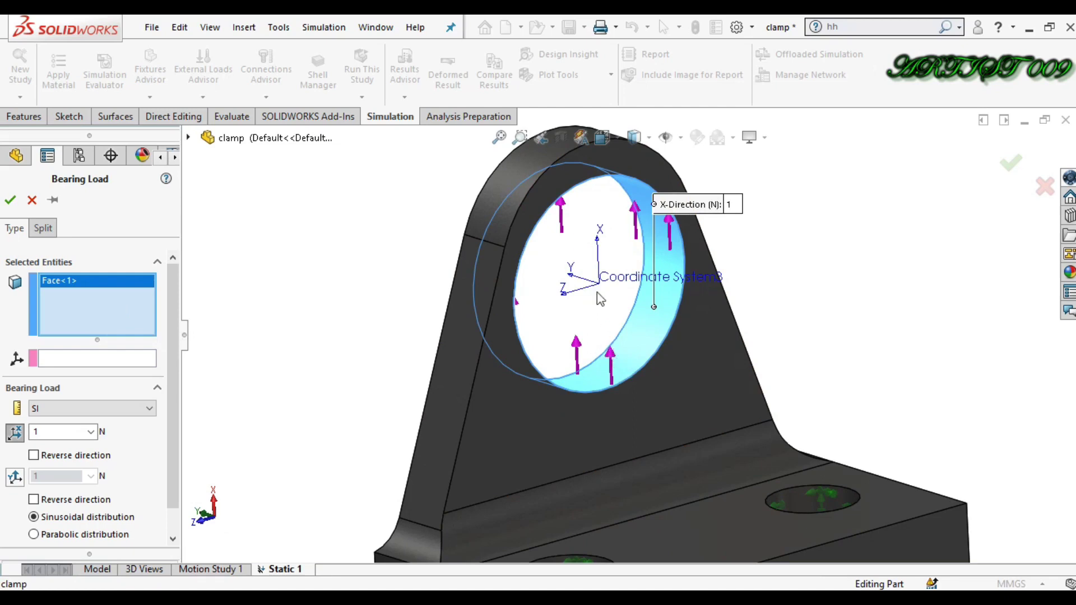
{"action": "scroll", "coordinate": [621, 344], "scroll_direction": "up", "scroll_amount": 3}
{"action": "middle_click_drag", "start_coordinate": [657, 331], "coordinate": [719, 319]}
{"action": "scroll", "coordinate": [666, 340], "scroll_direction": "down", "scroll_amount": 3}
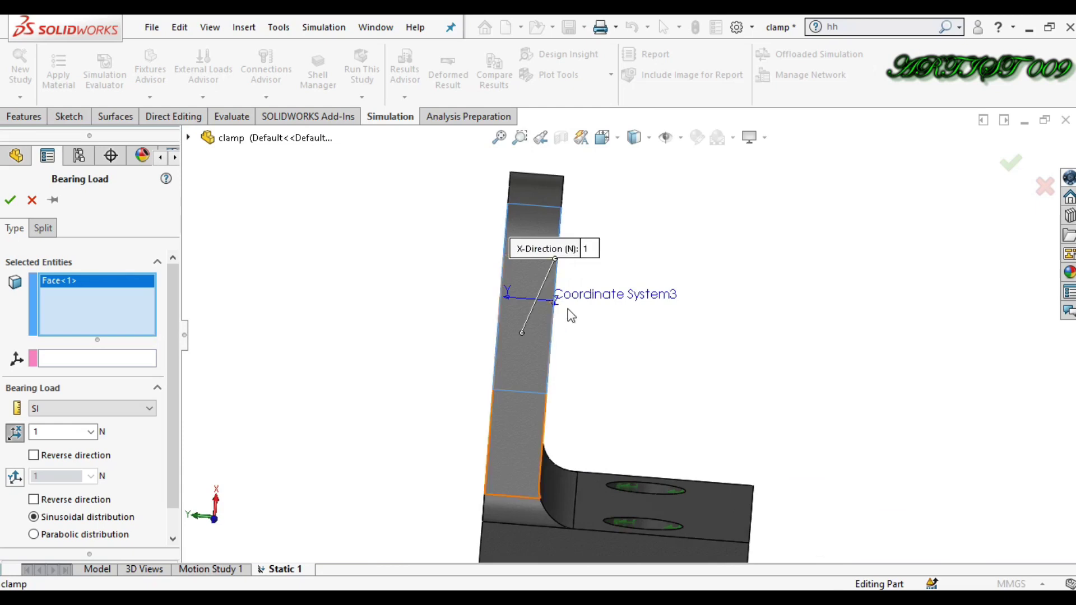
{"action": "scroll", "coordinate": [567, 313], "scroll_direction": "up", "scroll_amount": 3}
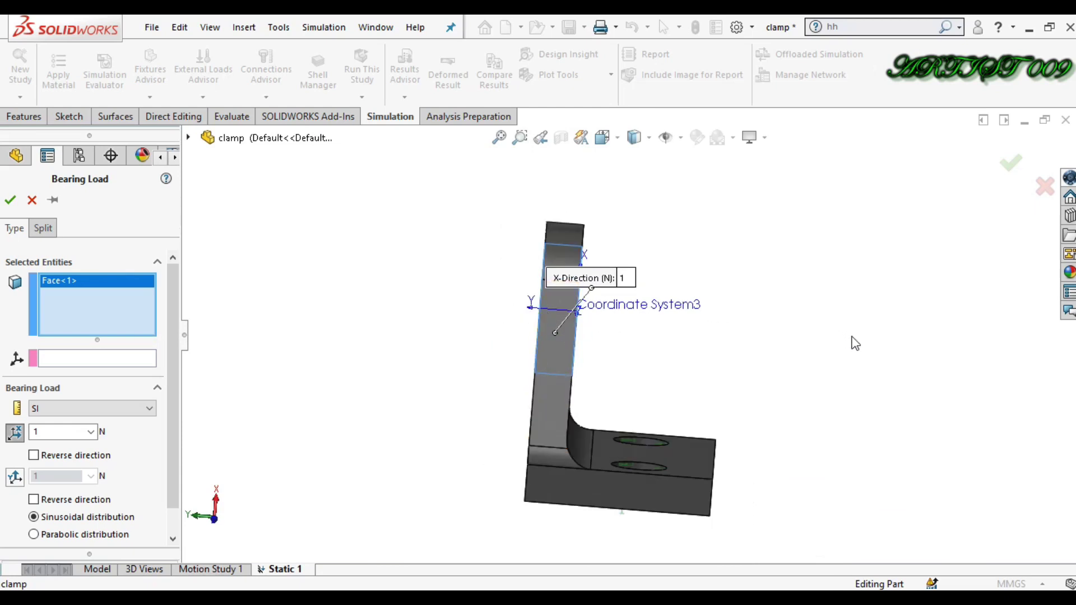
Reference the bearing load to Coordinate System3 and enter 4000 N in the X direction.
{"action": "left_click_drag", "start_coordinate": [649, 333], "coordinate": [947, 414]}
{"action": "middle_click_drag", "start_coordinate": [817, 364], "coordinate": [720, 365]}
{"action": "scroll", "coordinate": [632, 314], "scroll_direction": "down", "scroll_amount": 3}
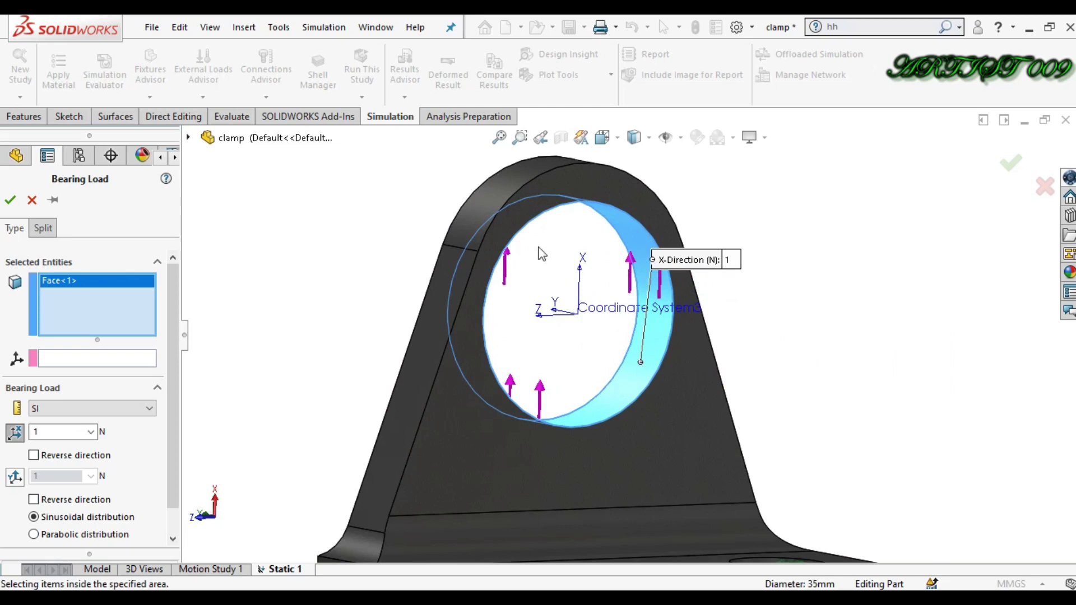
{"action": "scroll", "coordinate": [621, 317], "scroll_direction": "up", "scroll_amount": 3}
{"action": "mouse_move", "coordinate": [621, 320]}
{"action": "middle_mouse_down"}
{"action": "mouse_move", "coordinate": [633, 378]}
{"action": "mouse_move", "coordinate": [623, 311]}
{"action": "middle_mouse_up"}
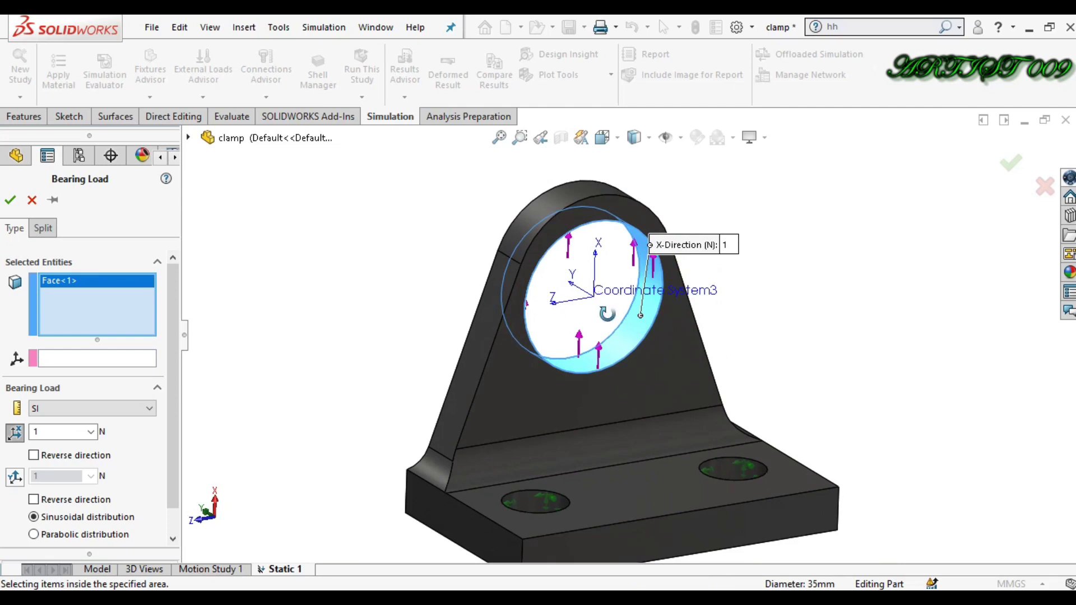
{"action": "scroll", "coordinate": [616, 297], "scroll_direction": "down", "scroll_amount": 3}
{"action": "scroll", "coordinate": [613, 294], "scroll_direction": "up", "scroll_amount": 1}
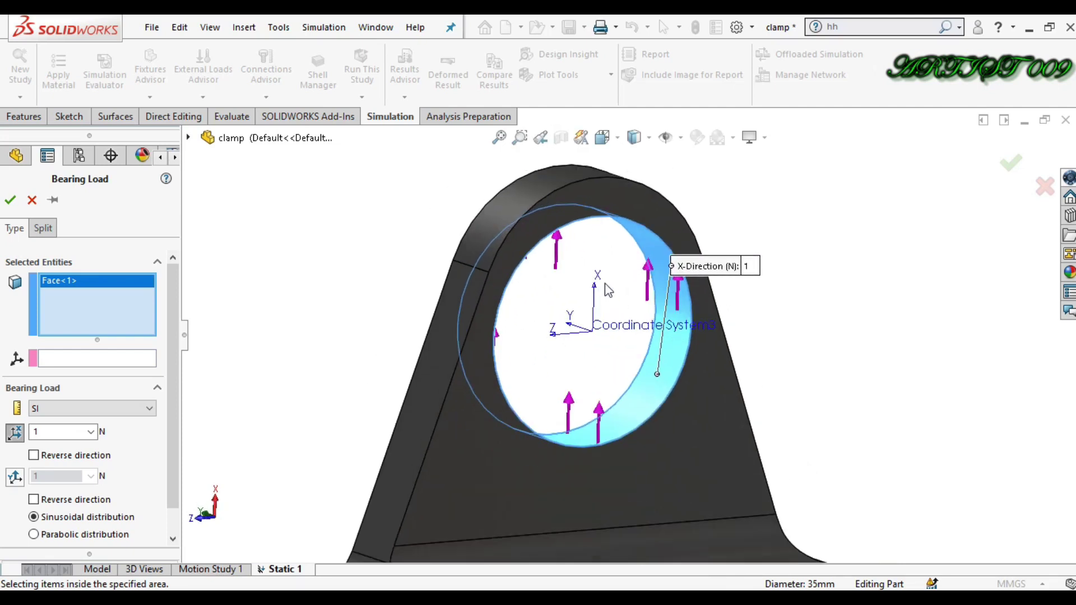
{"action": "middle_click_drag", "start_coordinate": [647, 317], "coordinate": [654, 387]}
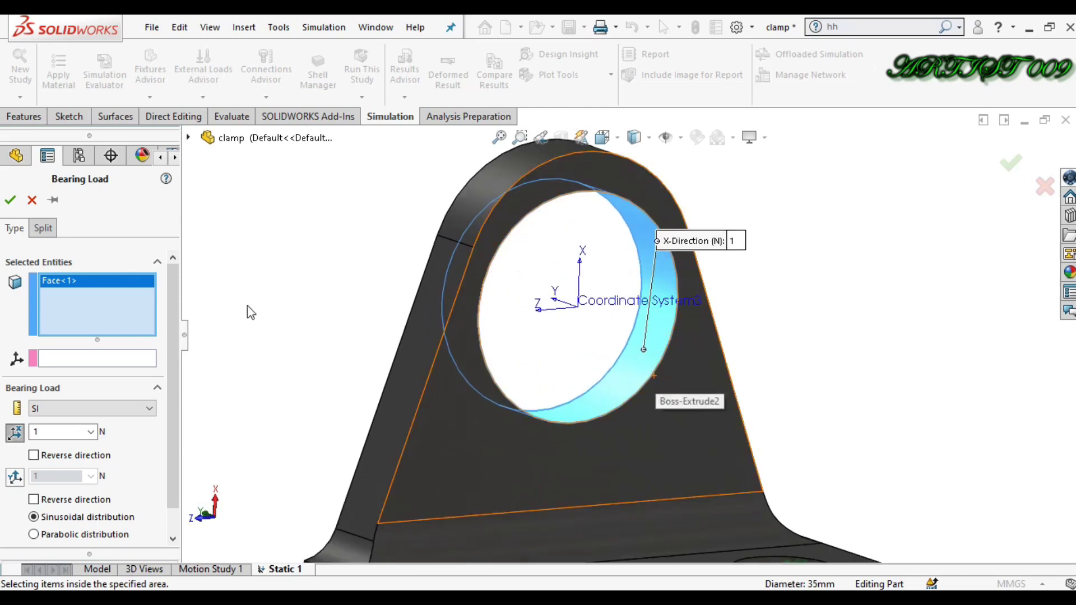
{"action": "left_click", "coordinate": [63, 358]}
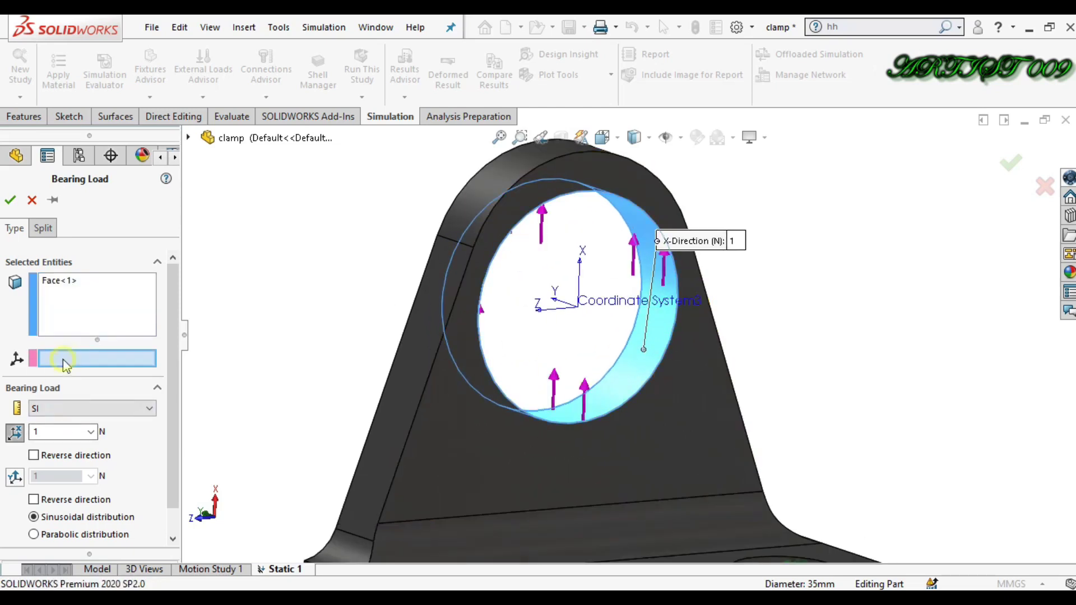
{"action": "left_click", "coordinate": [577, 306]}
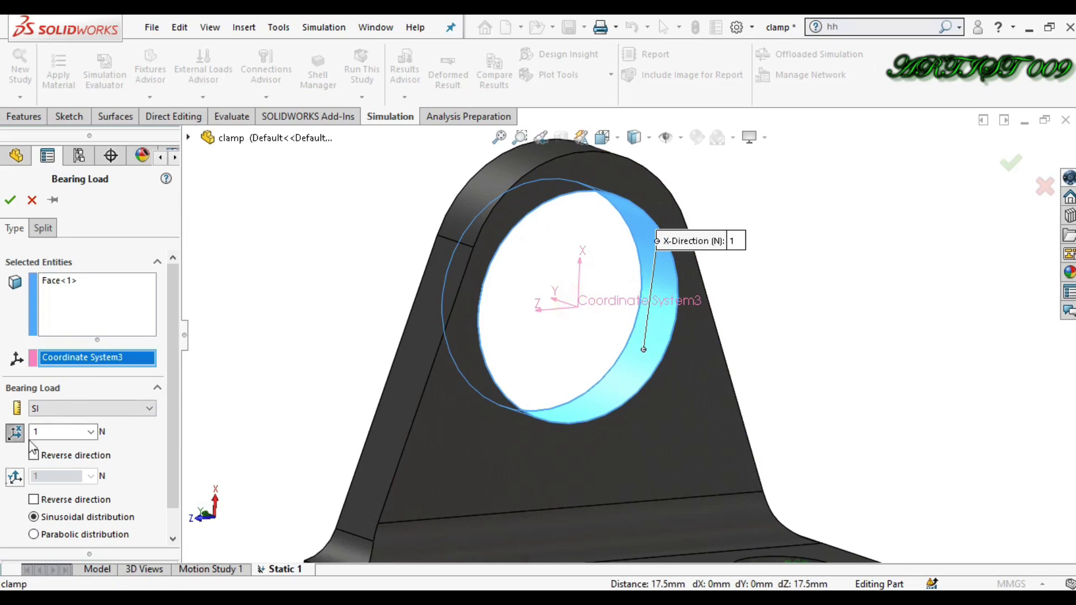
{"action": "double_click", "coordinate": [49, 433]}
{"action": "type", "text": "4000"}
{"action": "left_click", "coordinate": [129, 446]}
Try accepting the load, dismiss the Z-axis warning twice, and close without applying it.
{"action": "left_click", "coordinate": [10, 199]}
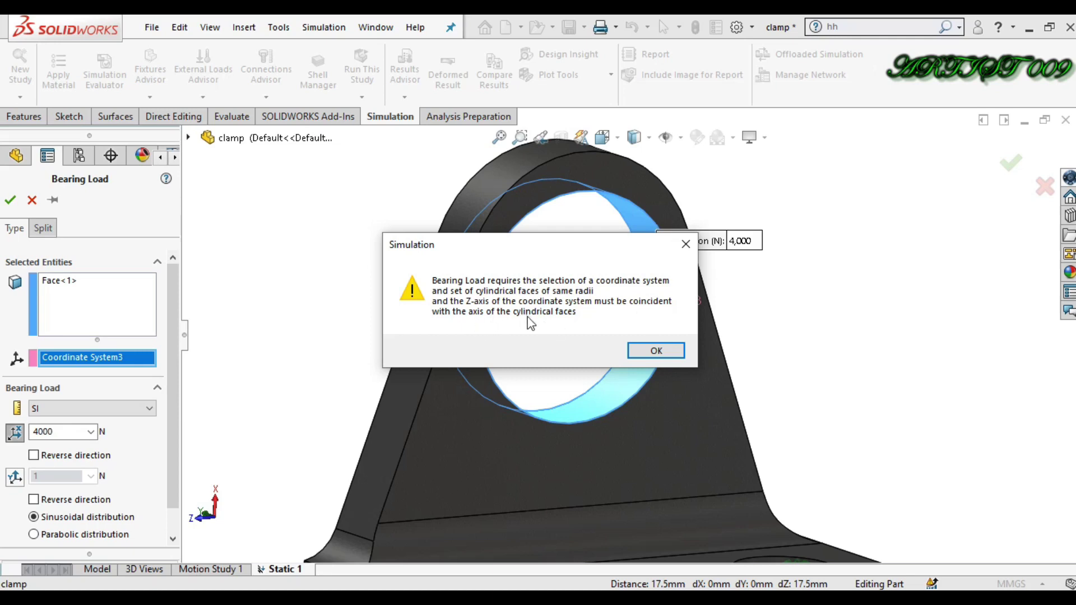
{"action": "left_click", "coordinate": [655, 351]}
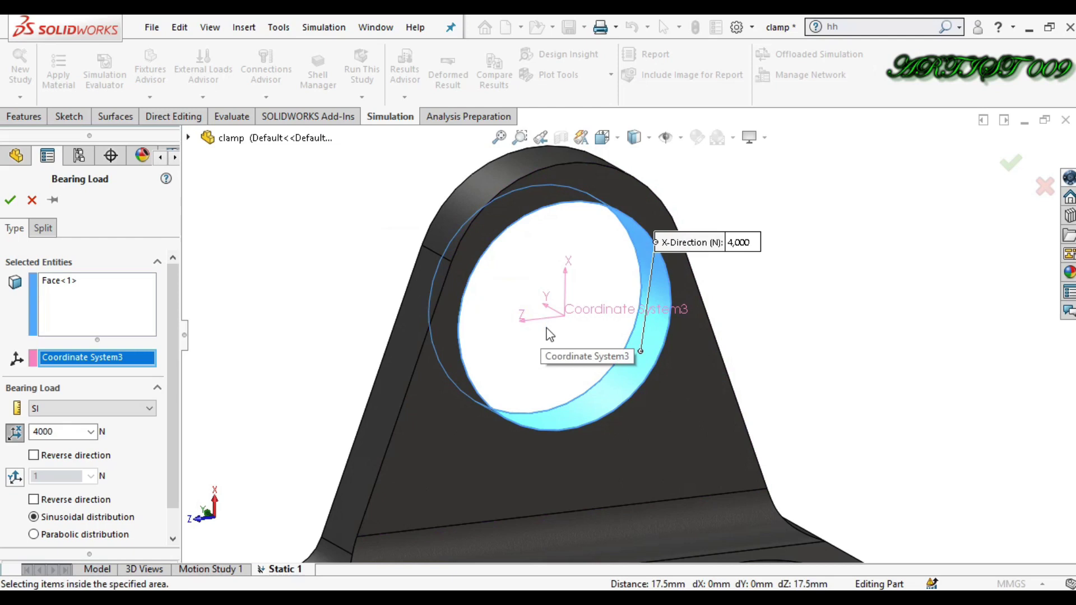
{"action": "scroll", "coordinate": [649, 331], "scroll_direction": "up", "scroll_amount": 3}
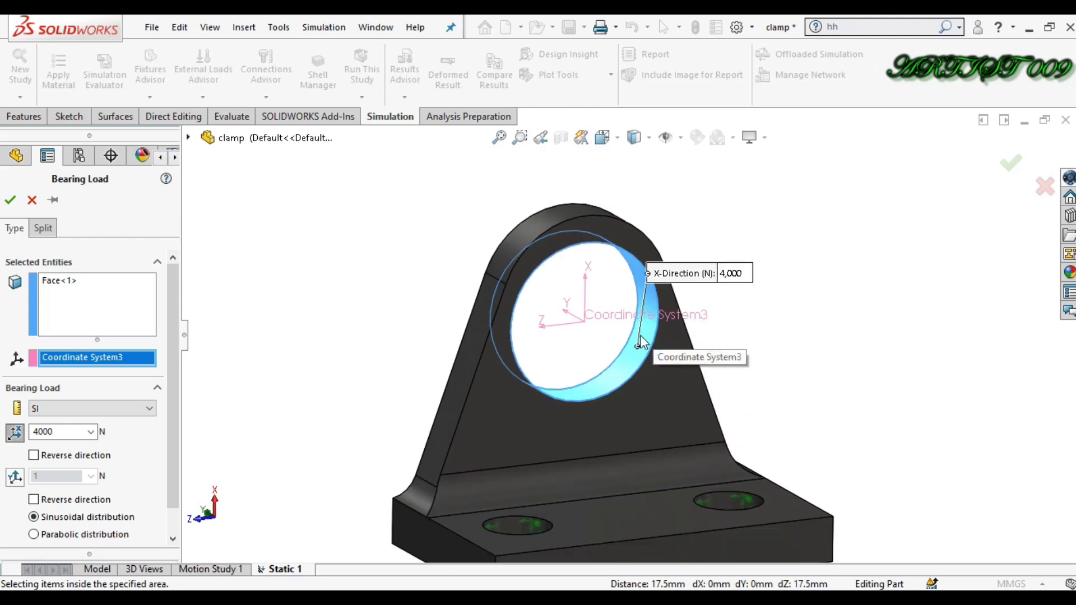
{"action": "left_click", "coordinate": [11, 200]}
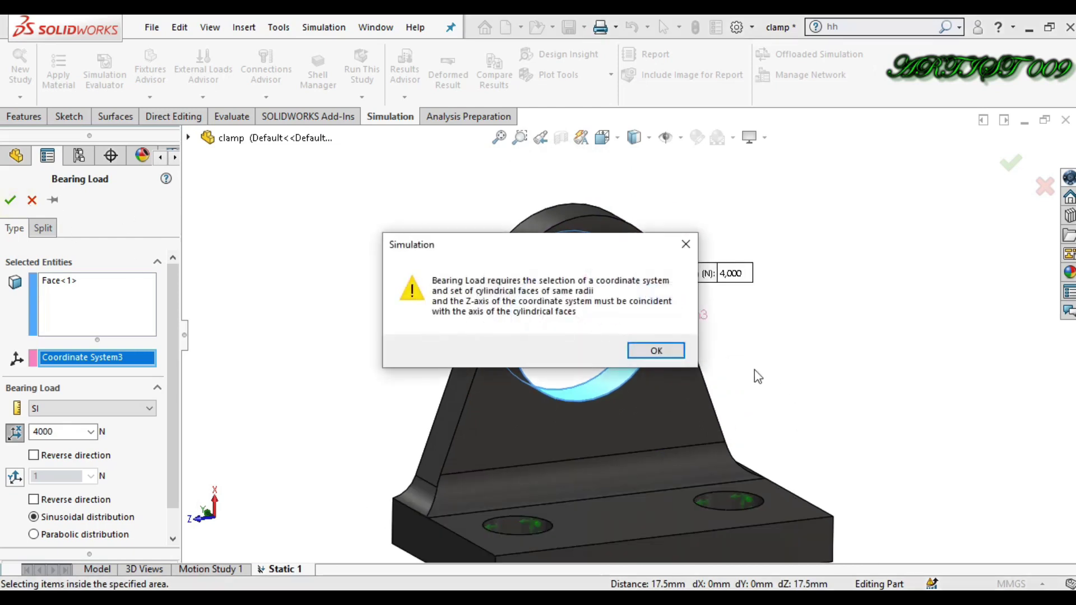
{"action": "left_click", "coordinate": [657, 351]}
{"action": "left_click", "coordinate": [32, 200]}
Edit Coordinate System3 so its Z axis follows the base edge, with direction reversed.
{"action": "left_click", "coordinate": [100, 570]}
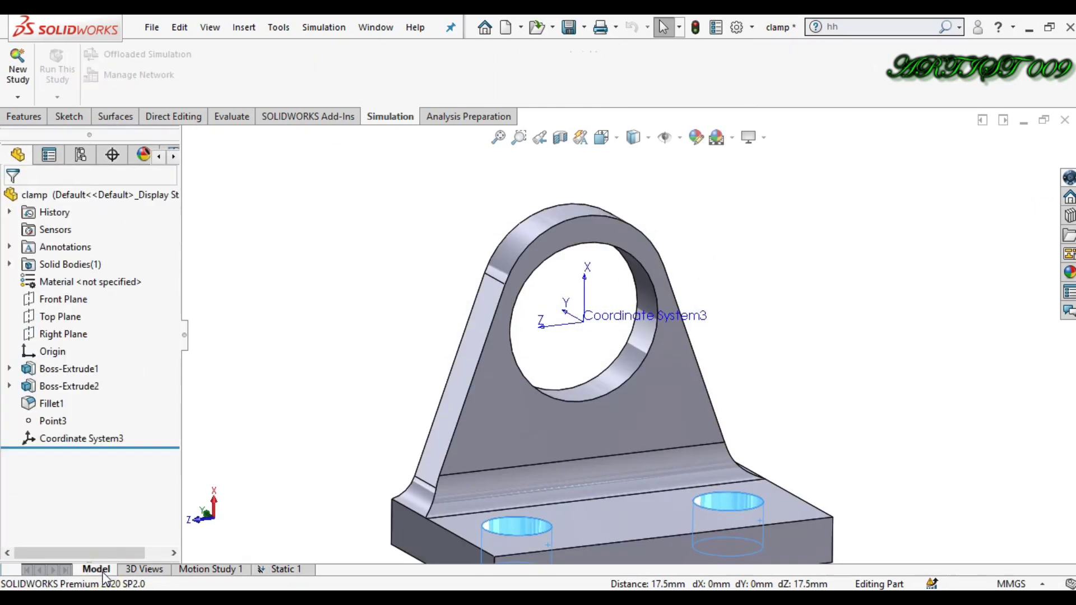
{"action": "right_click", "coordinate": [93, 442]}
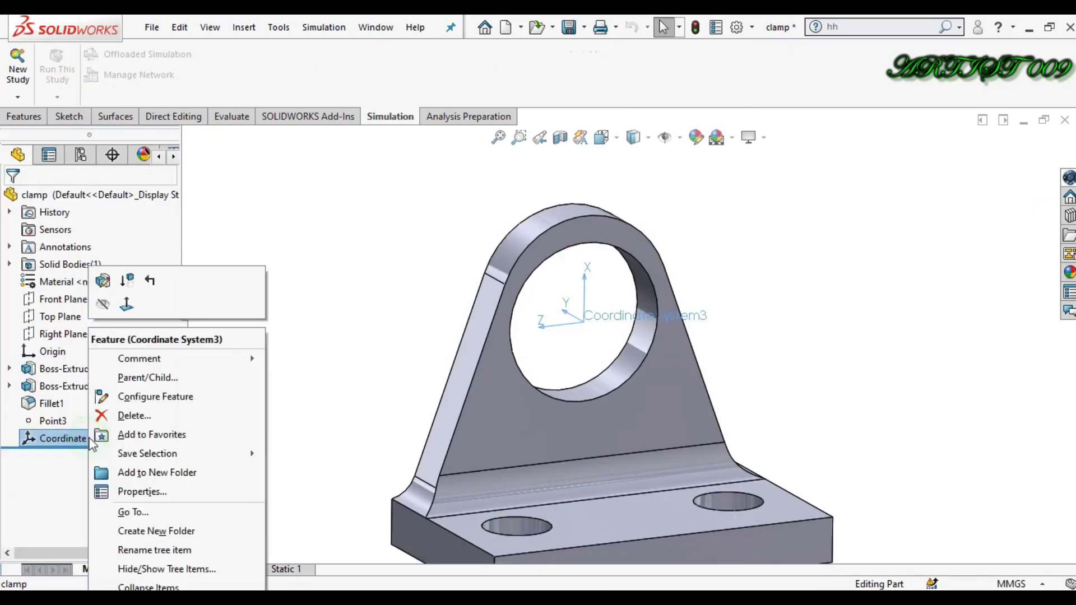
{"action": "left_click", "coordinate": [100, 282]}
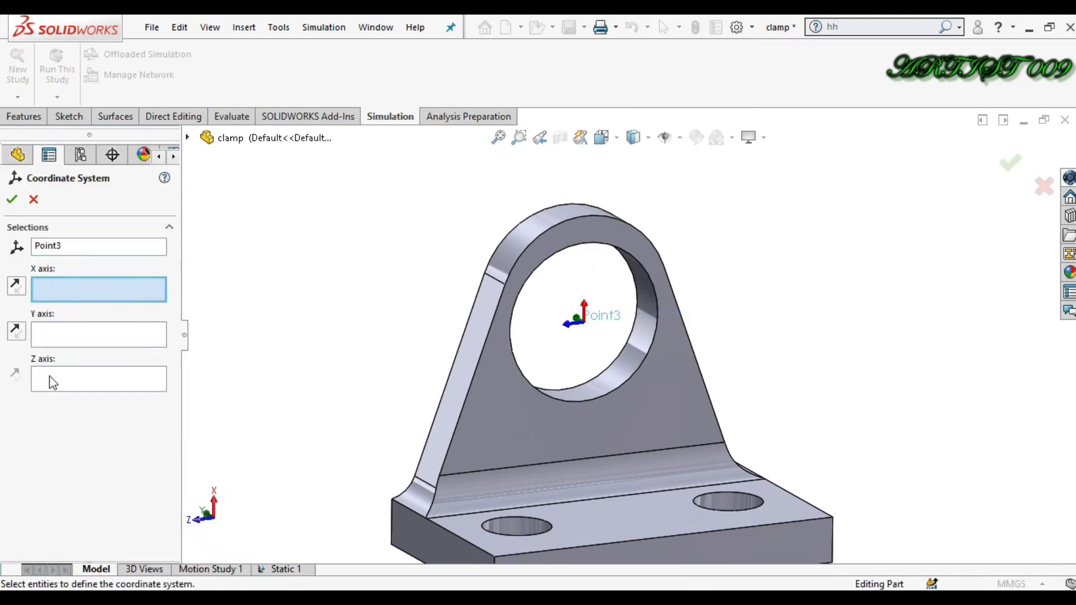
{"action": "left_click", "coordinate": [49, 379]}
{"action": "scroll", "coordinate": [588, 495], "scroll_direction": "down", "scroll_amount": 4}
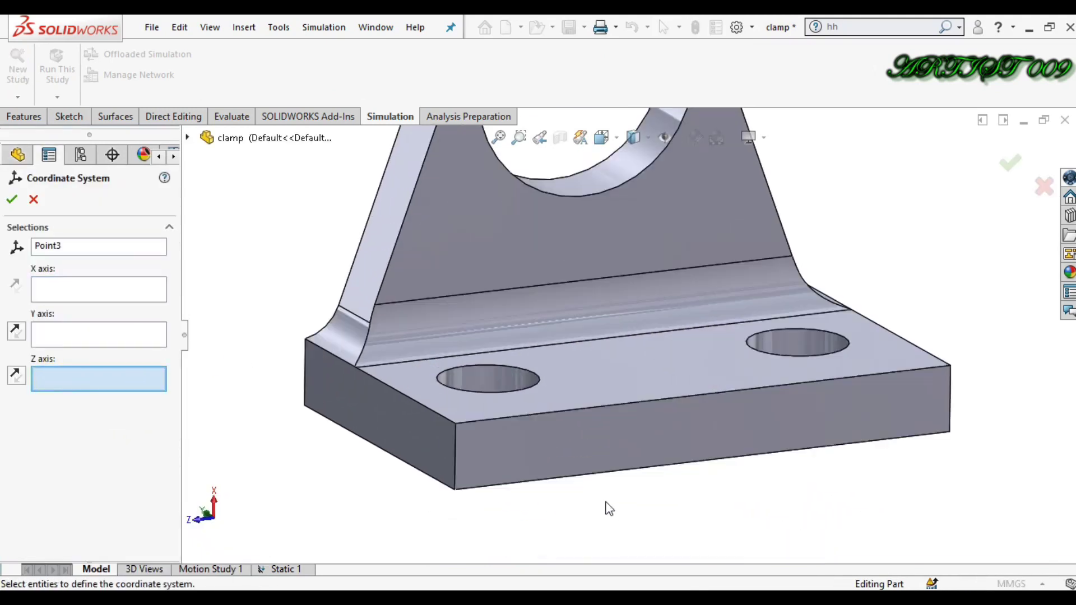
{"action": "left_click", "coordinate": [420, 406]}
{"action": "scroll", "coordinate": [456, 436], "scroll_direction": "up", "scroll_amount": 3}
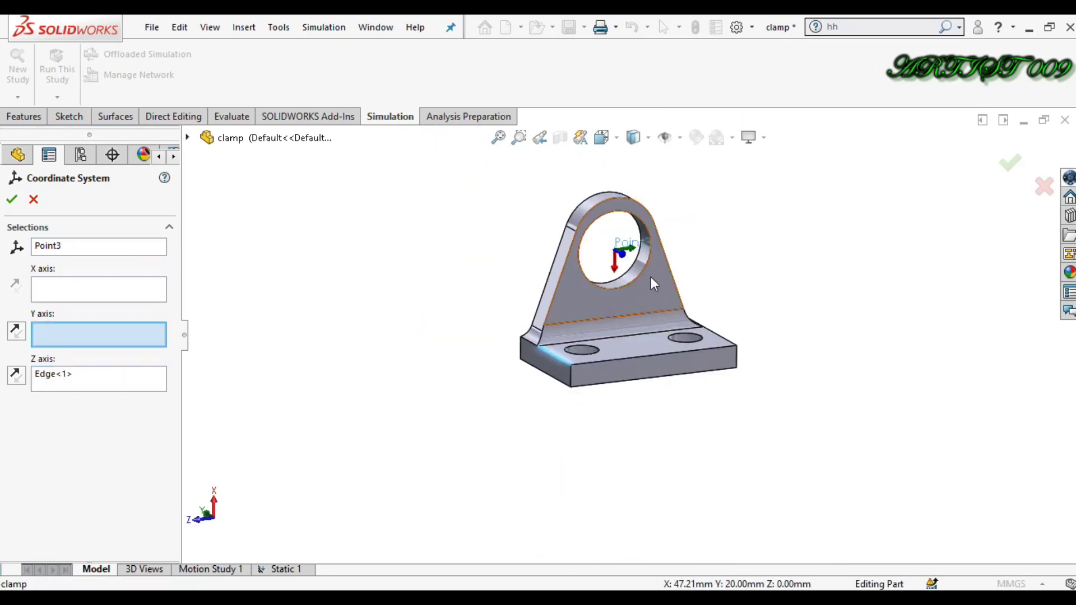
{"action": "scroll", "coordinate": [655, 280], "scroll_direction": "down", "scroll_amount": 1}
{"action": "scroll", "coordinate": [650, 277], "scroll_direction": "down", "scroll_amount": 2}
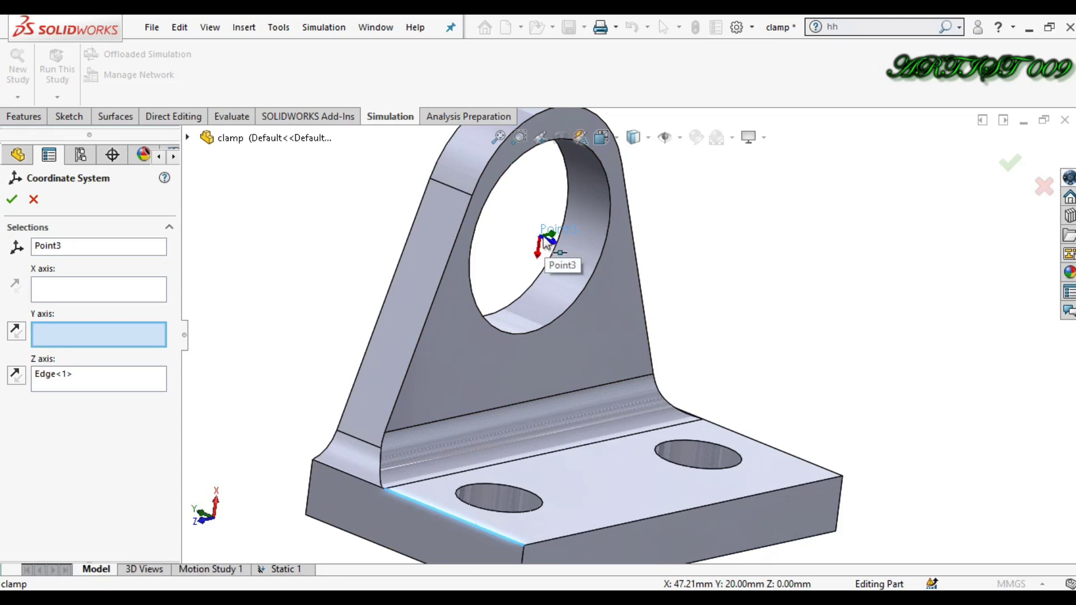
{"action": "left_click", "coordinate": [16, 377]}
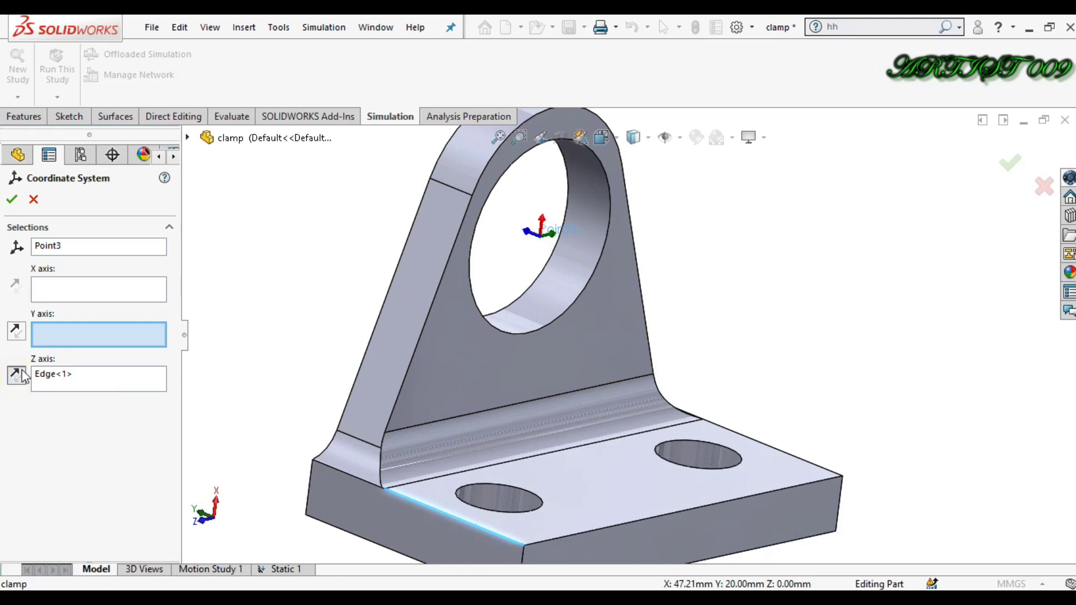
{"action": "left_click", "coordinate": [12, 199]}
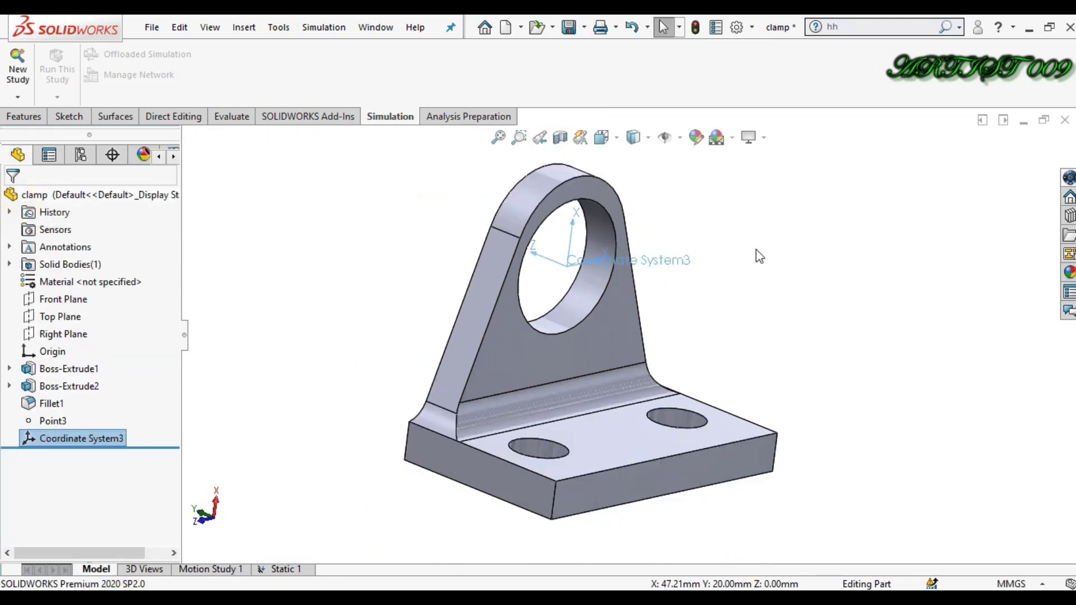
Check that the hole face's diameter is 35 mm.
{"action": "scroll", "coordinate": [547, 290], "scroll_direction": "down", "scroll_amount": 3}
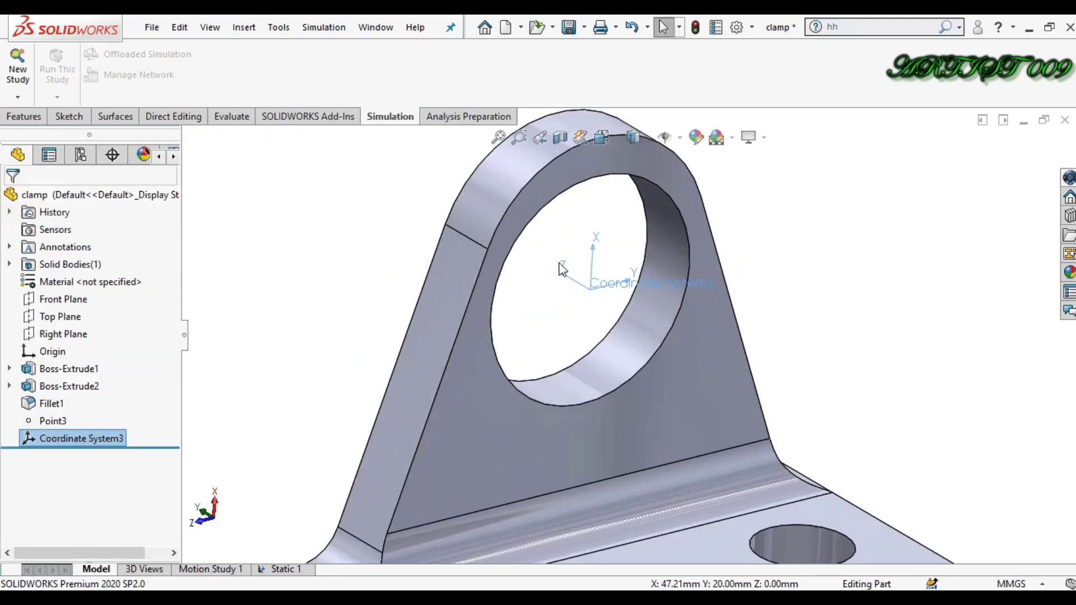
{"action": "left_click_drag", "start_coordinate": [542, 242], "coordinate": [597, 314]}
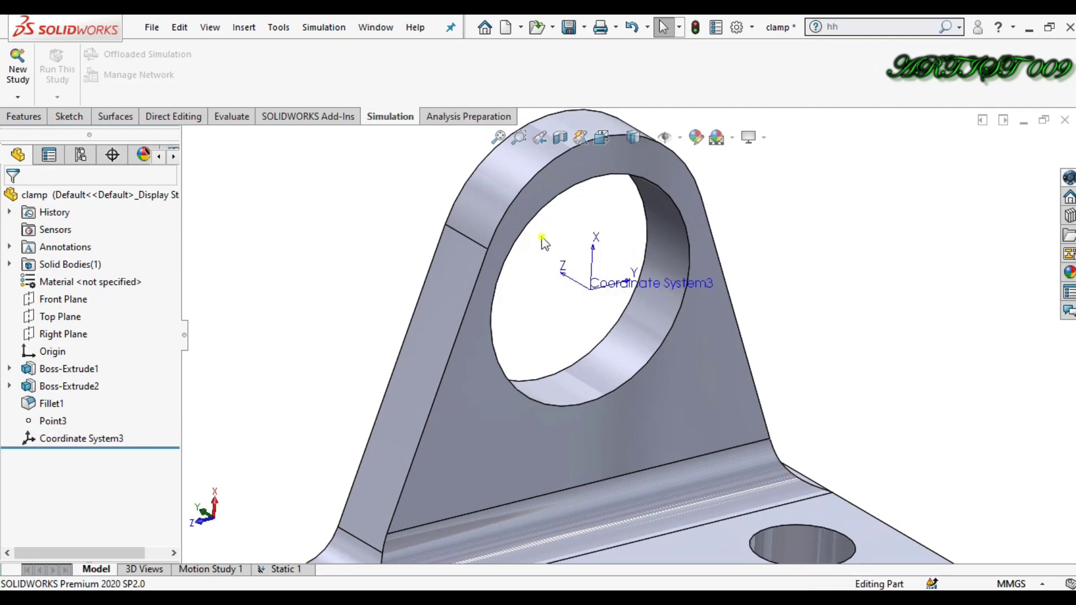
{"action": "left_click_drag", "start_coordinate": [540, 236], "coordinate": [601, 308]}
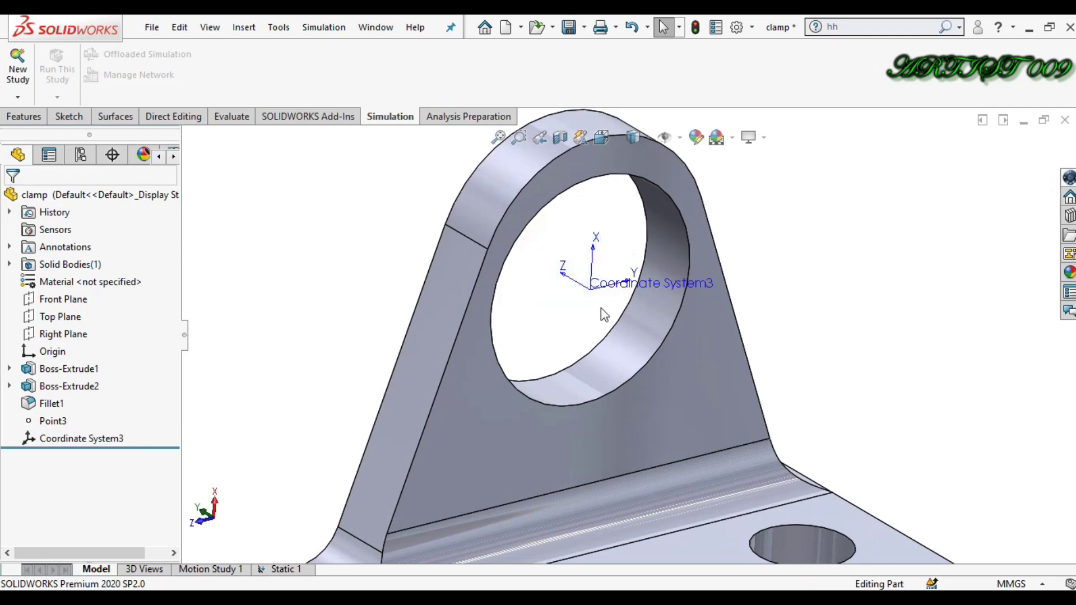
{"action": "left_click", "coordinate": [626, 343]}
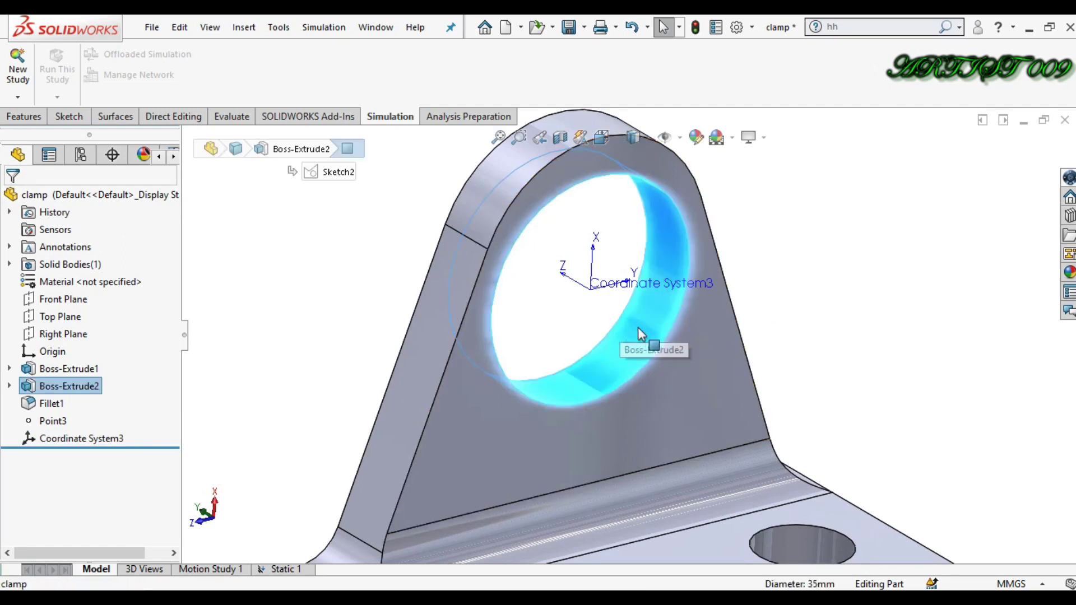
{"action": "left_click", "coordinate": [827, 302]}
Add BearingLoads-1: 4,000 N on the inner hole face, referenced to Coordinate System3.
{"action": "key", "text": "f"}
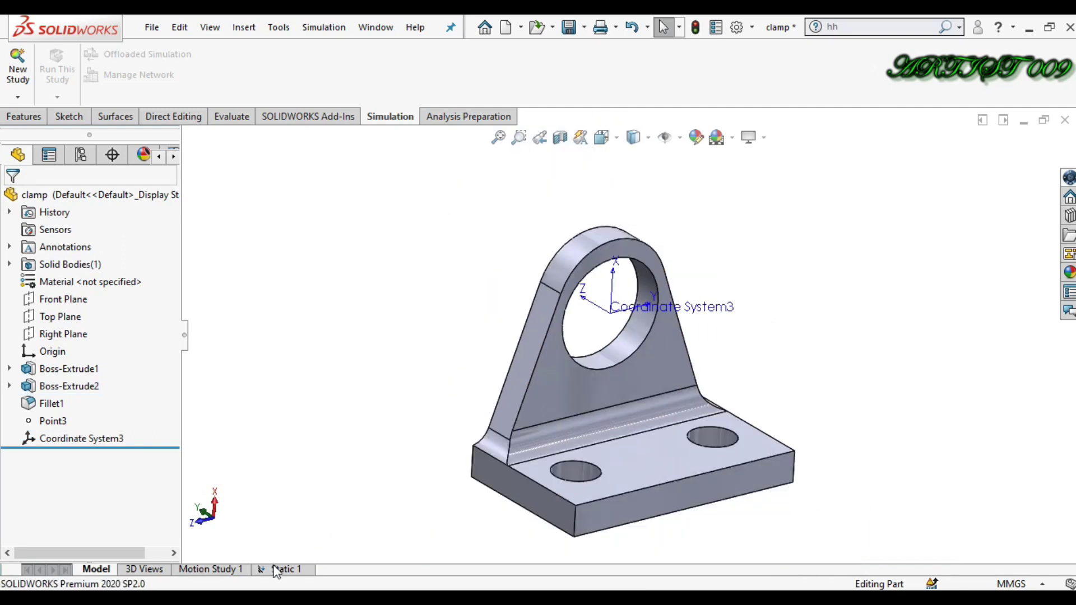
{"action": "left_click", "coordinate": [278, 570]}
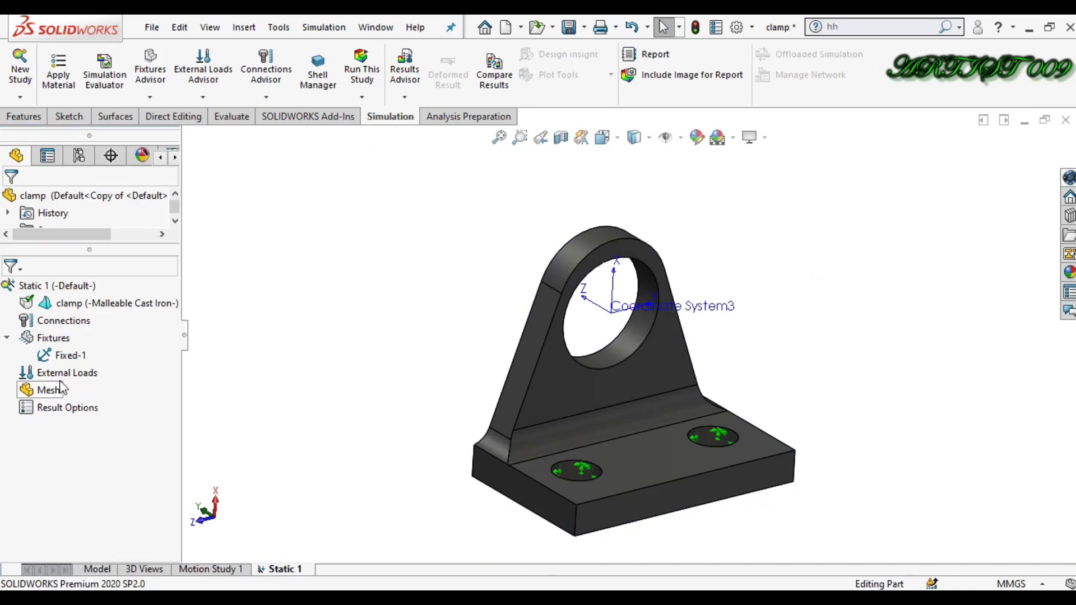
{"action": "right_click", "coordinate": [62, 373]}
{"action": "left_click", "coordinate": [109, 330]}
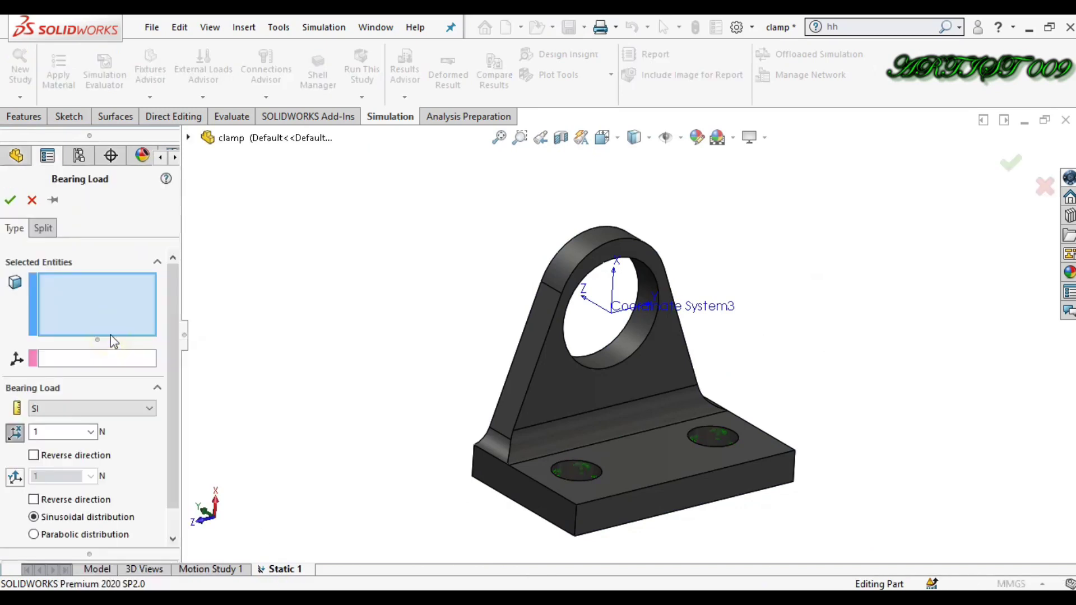
{"action": "scroll", "coordinate": [656, 325], "scroll_direction": "down", "scroll_amount": 3}
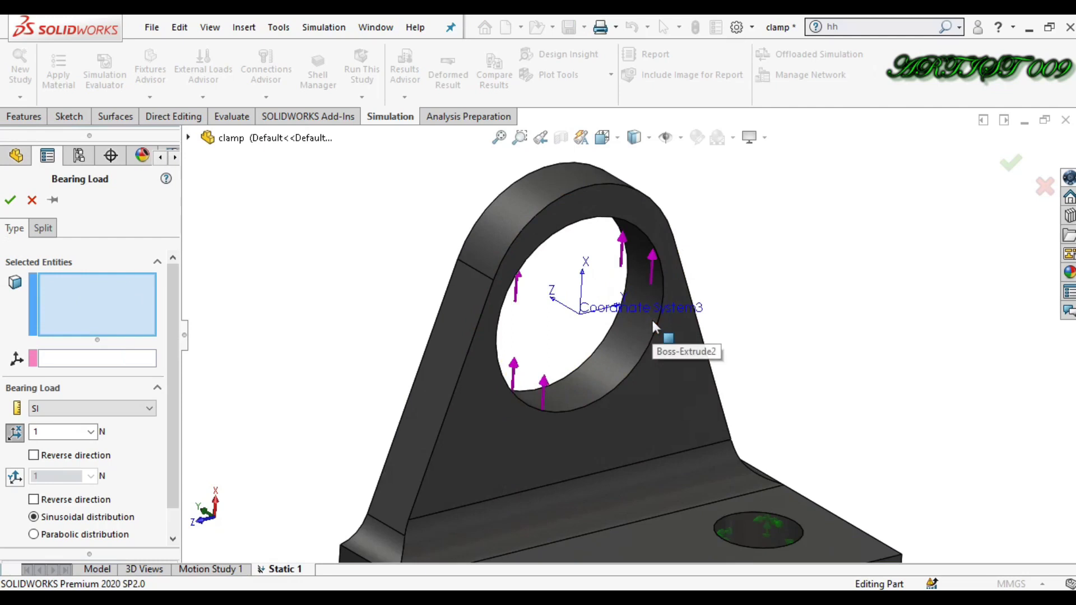
{"action": "left_click", "coordinate": [653, 323]}
{"action": "scroll", "coordinate": [634, 331], "scroll_direction": "up", "scroll_amount": 2}
{"action": "left_click", "coordinate": [120, 362]}
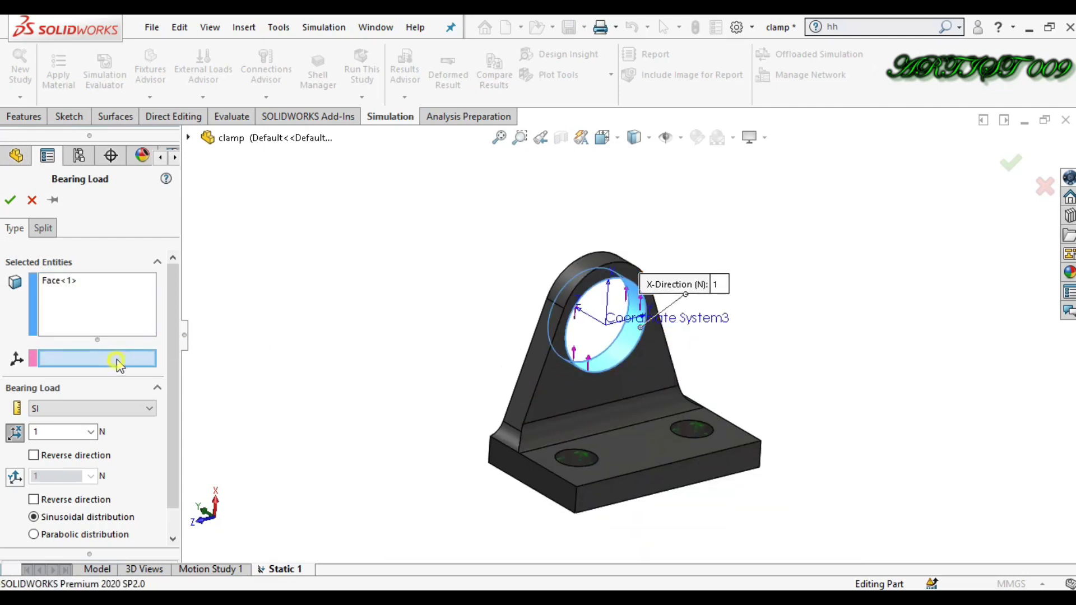
{"action": "left_click", "coordinate": [616, 329]}
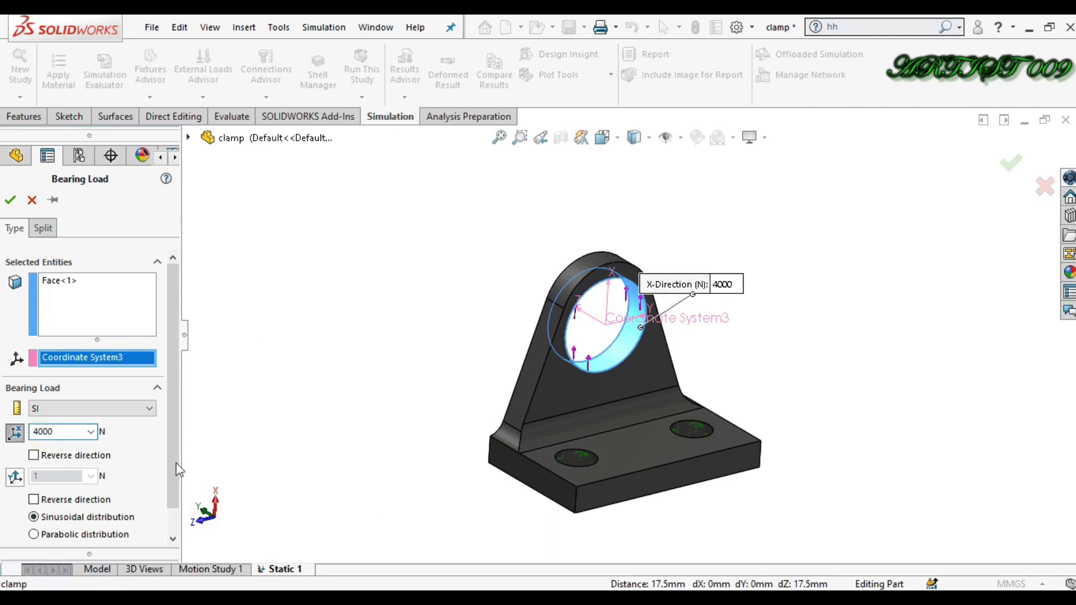
{"action": "left_click", "coordinate": [10, 200]}
Mesh the clamp and run Static 1, giving a 1.626e+08 N/m^2 peak von Mises stress.
{"action": "scroll", "coordinate": [663, 365], "scroll_direction": "down", "scroll_amount": 3}
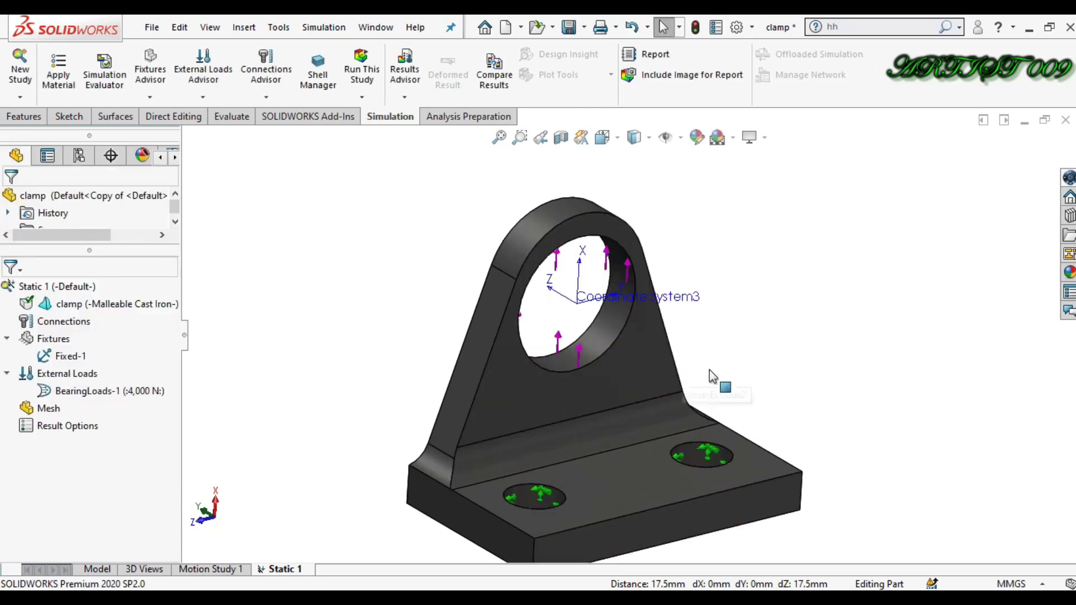
{"action": "mouse_move", "coordinate": [712, 377]}
{"action": "middle_mouse_down"}
{"action": "mouse_move", "coordinate": [714, 362]}
{"action": "mouse_move", "coordinate": [718, 375]}
{"action": "middle_mouse_up"}
{"action": "scroll", "coordinate": [720, 370], "scroll_direction": "up", "scroll_amount": 3}
{"action": "scroll", "coordinate": [648, 331], "scroll_direction": "down", "scroll_amount": 1}
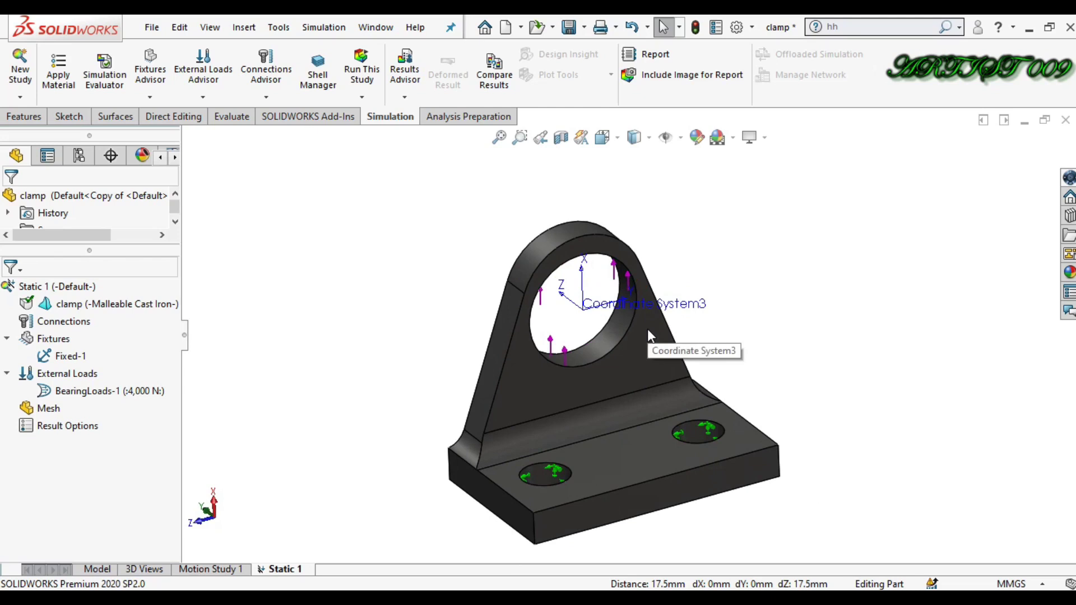
{"action": "right_click", "coordinate": [39, 414]}
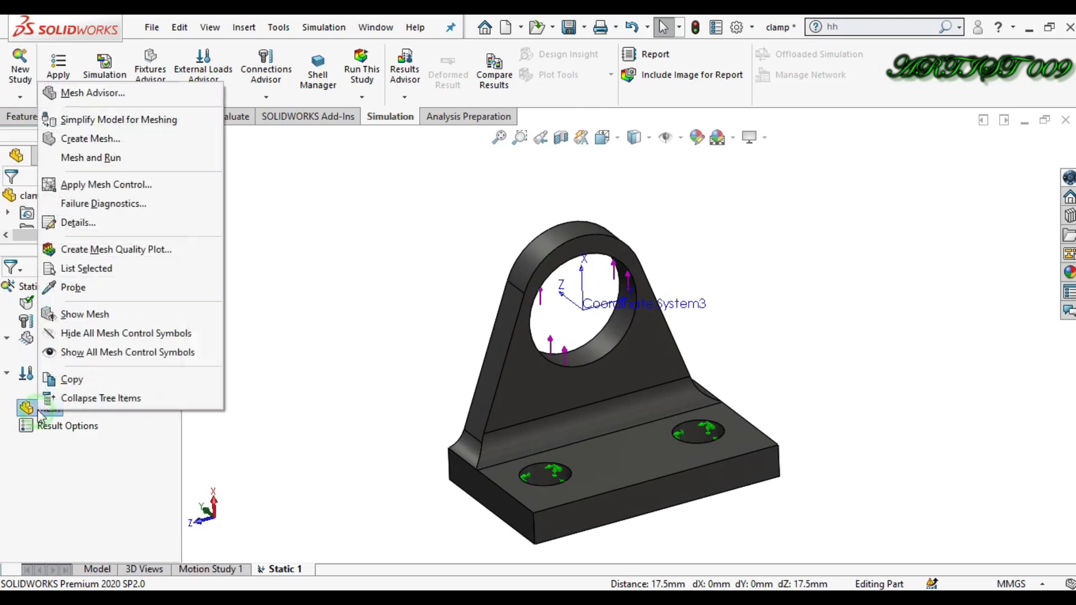
{"action": "left_click", "coordinate": [76, 140]}
{"action": "left_click", "coordinate": [10, 199]}
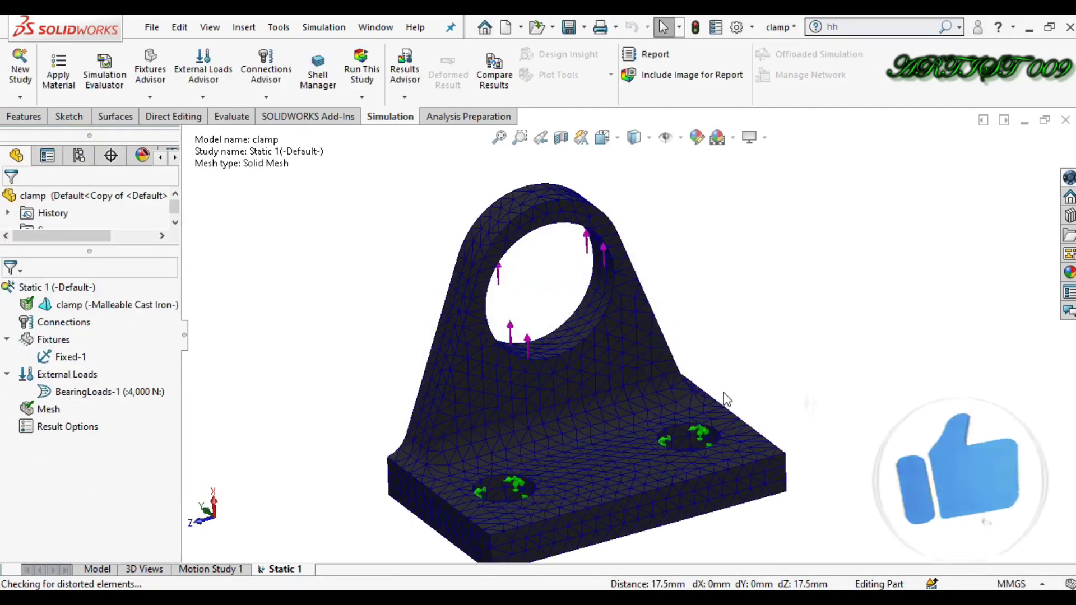
{"action": "left_click", "coordinate": [357, 73]}
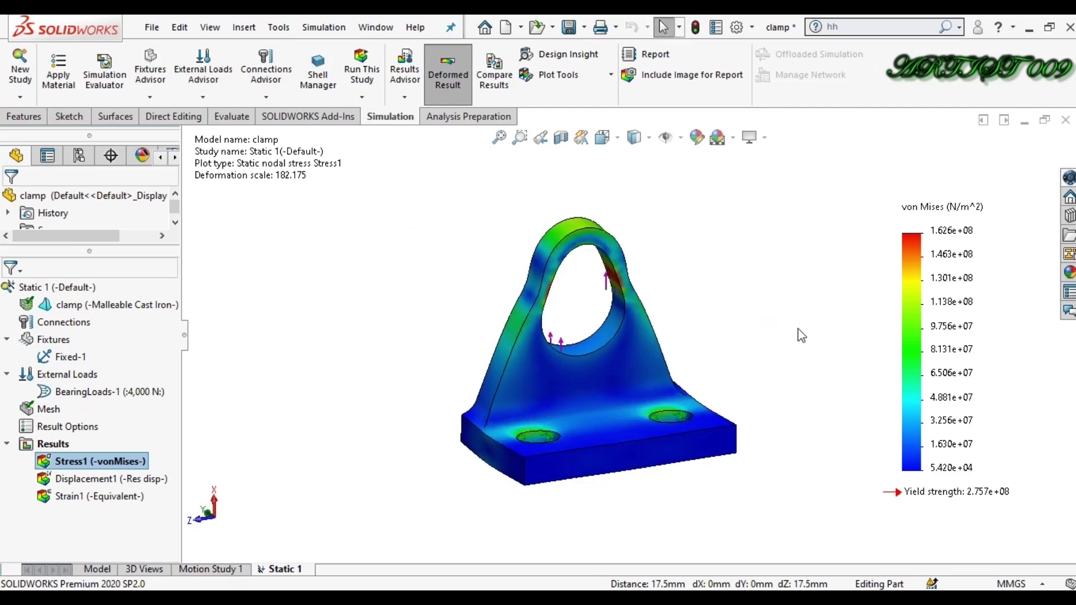
Set the stress plot to show min/max labels and floating-point values in N/mm^2 (MPa).
{"action": "double_click", "coordinate": [925, 303]}
{"action": "left_click", "coordinate": [89, 279]}
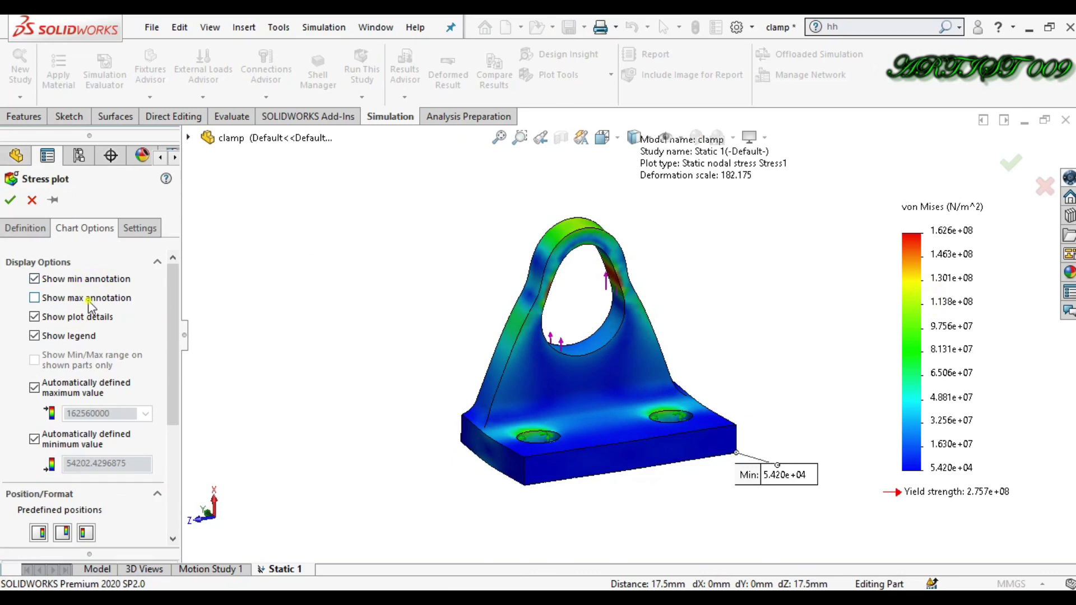
{"action": "left_click", "coordinate": [34, 298]}
{"action": "scroll", "coordinate": [146, 353], "scroll_direction": "down", "scroll_amount": 3}
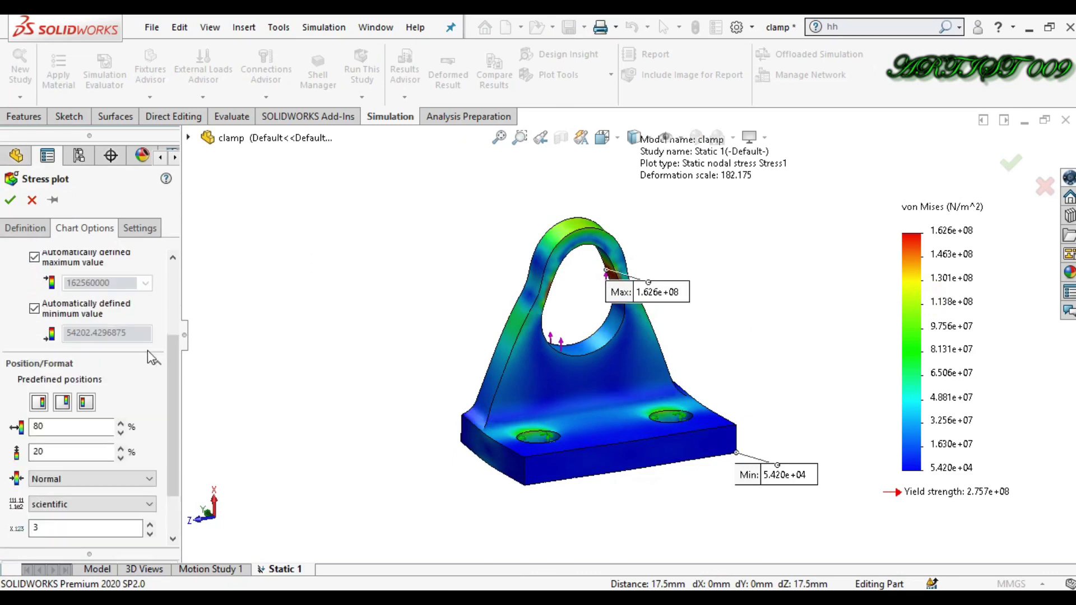
{"action": "left_click", "coordinate": [90, 505]}
{"action": "scroll", "coordinate": [92, 508], "scroll_direction": "down", "scroll_amount": 1}
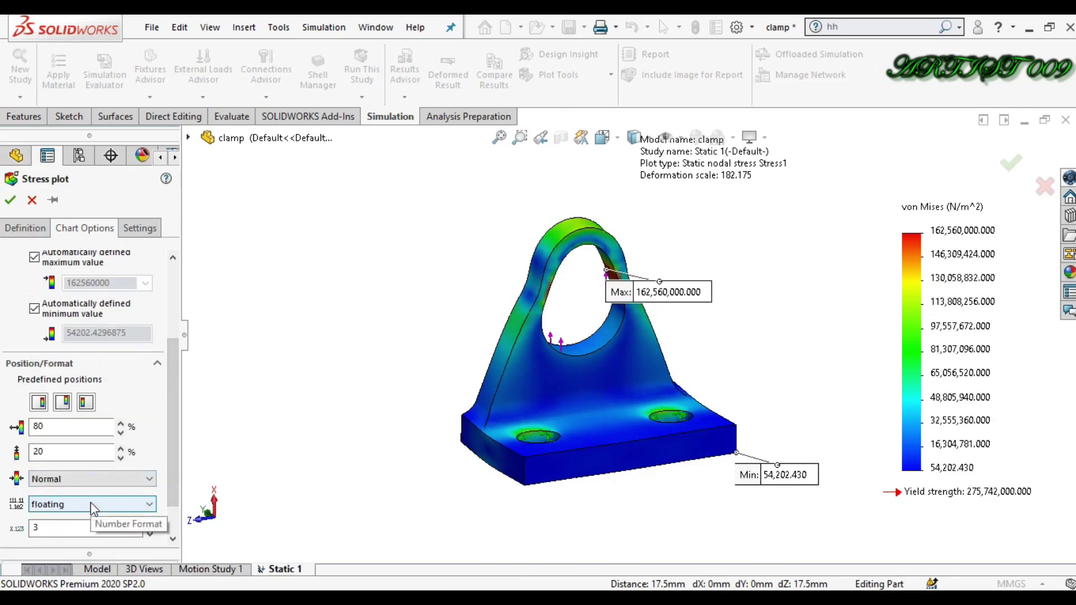
{"action": "left_click", "coordinate": [19, 231]}
{"action": "scroll", "coordinate": [50, 312], "scroll_direction": "down", "scroll_amount": 1}
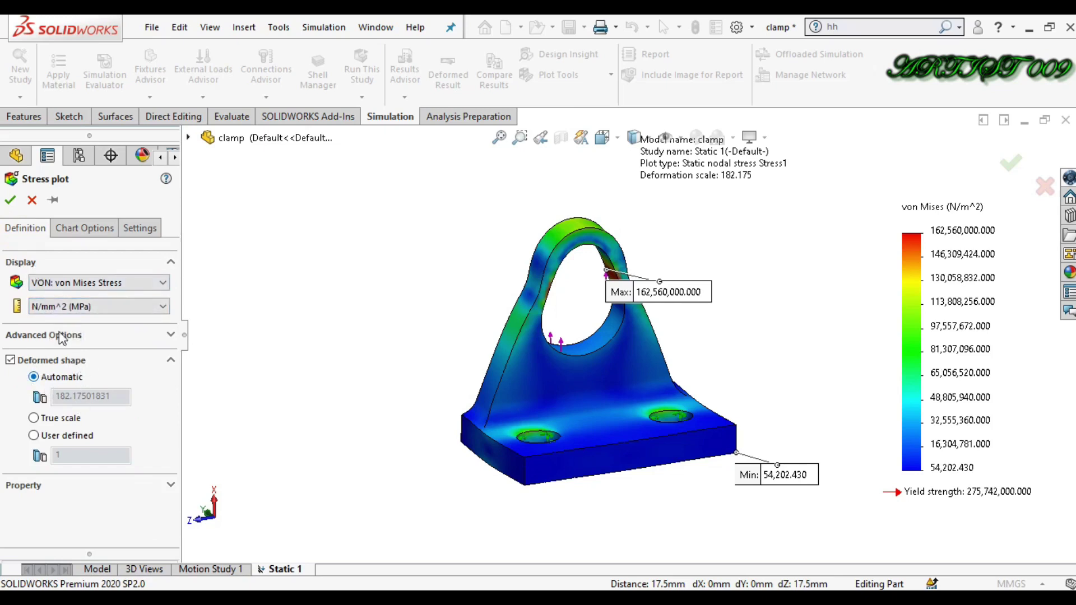
{"action": "left_click", "coordinate": [11, 201]}
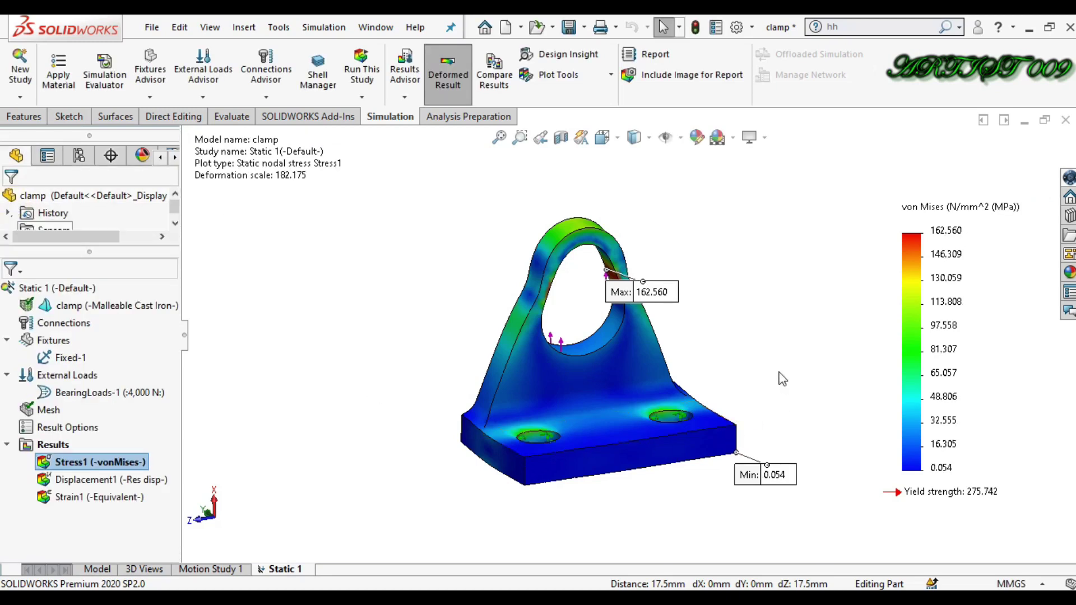
Move the Max: 162.560 label clear of the hole and orbit to inspect the stress distribution.
{"action": "scroll", "coordinate": [696, 343], "scroll_direction": "down", "scroll_amount": 3}
{"action": "mouse_move", "coordinate": [734, 378]}
{"action": "middle_mouse_down"}
{"action": "mouse_move", "coordinate": [700, 377]}
{"action": "mouse_move", "coordinate": [724, 377]}
{"action": "middle_mouse_up"}
{"action": "scroll", "coordinate": [565, 264], "scroll_direction": "down", "scroll_amount": 3}
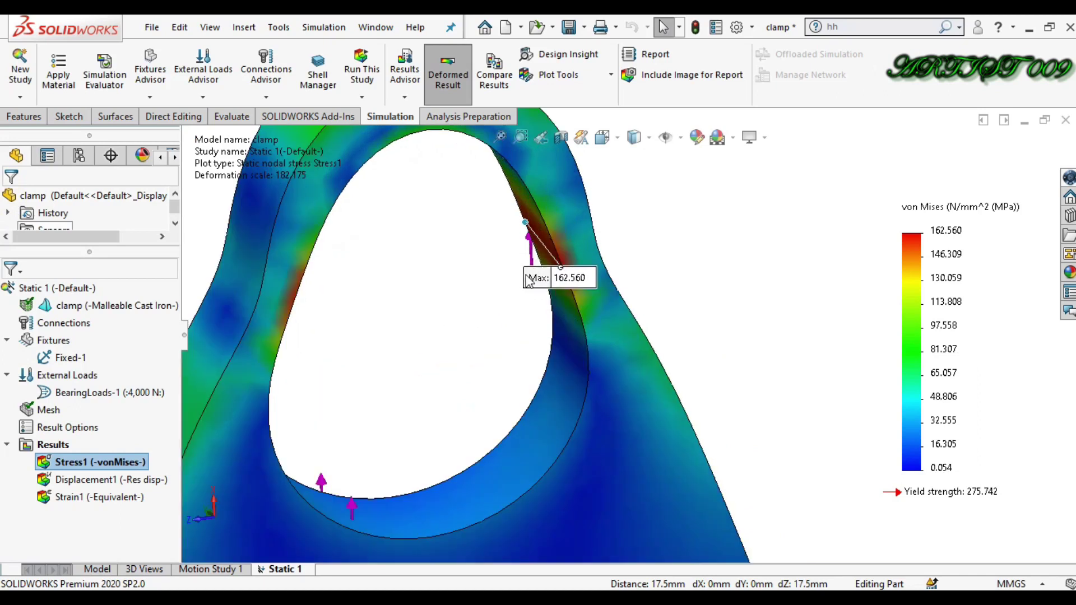
{"action": "left_click_drag", "start_coordinate": [561, 277], "coordinate": [693, 211]}
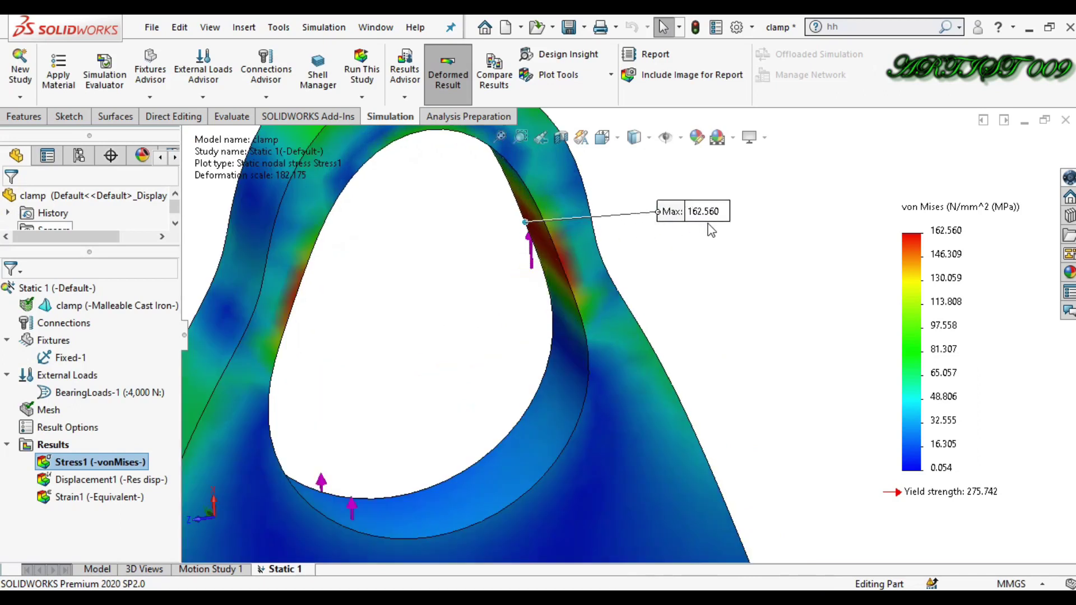
{"action": "scroll", "coordinate": [711, 229], "scroll_direction": "up", "scroll_amount": 5}
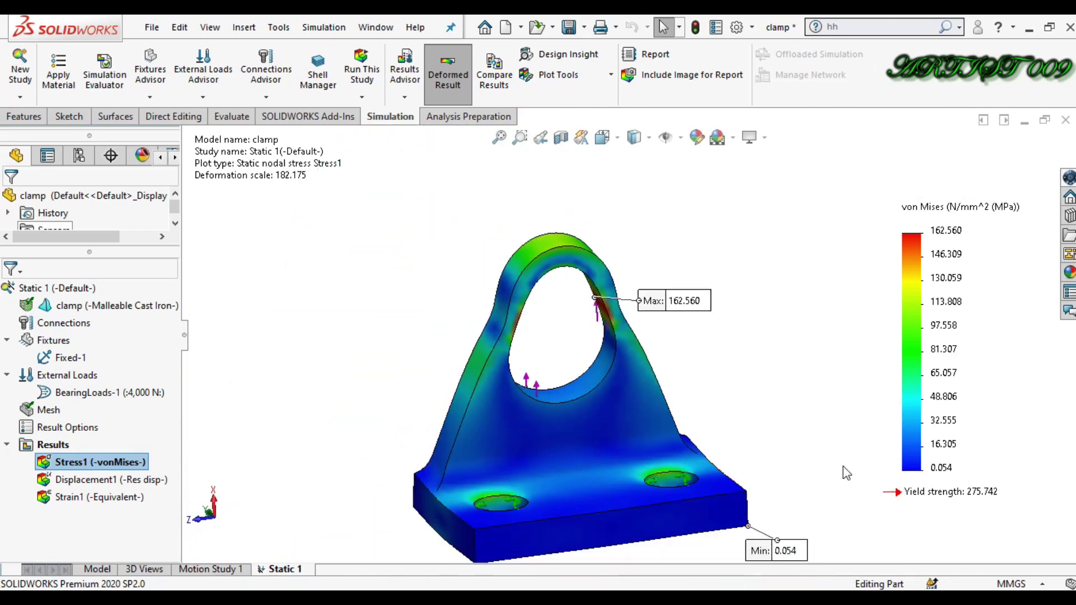
{"action": "left_click_drag", "start_coordinate": [849, 468], "coordinate": [1044, 531]}
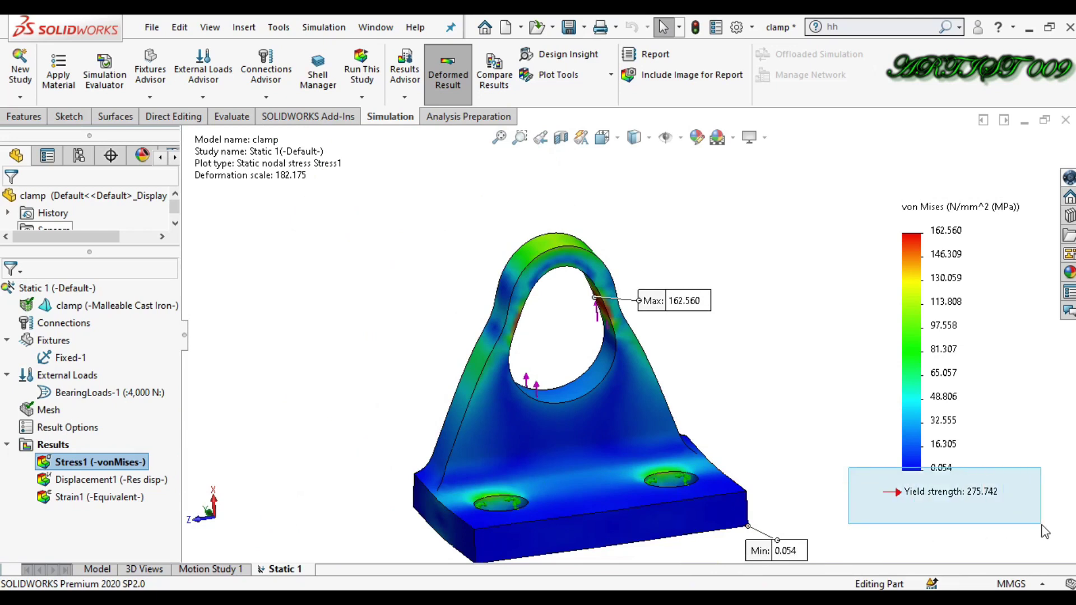
{"action": "left_click_drag", "start_coordinate": [1043, 531], "coordinate": [1044, 531]}
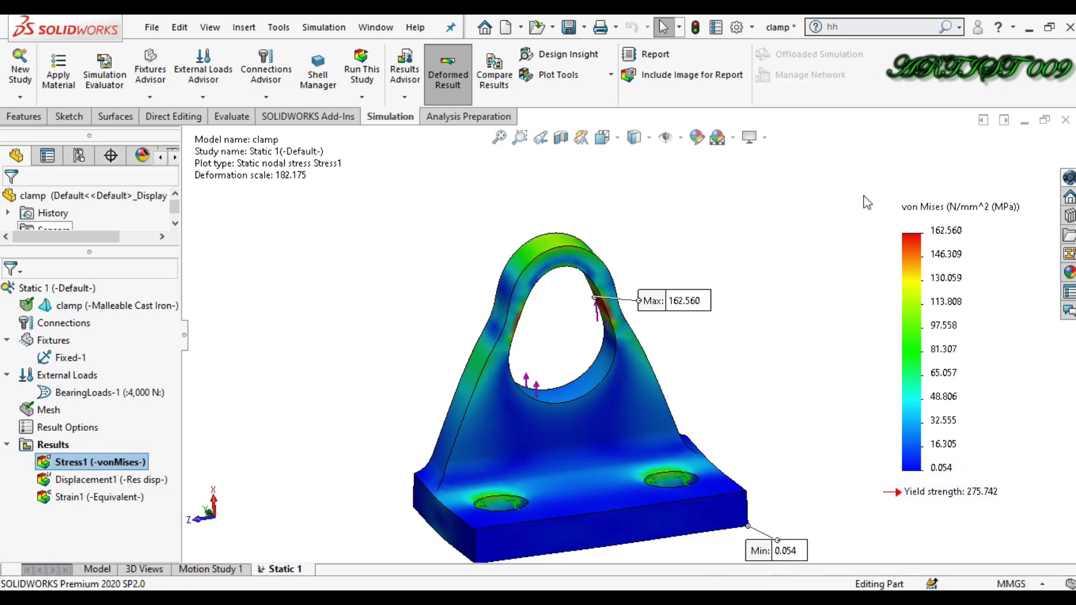
{"action": "left_click_drag", "start_coordinate": [859, 191], "coordinate": [1036, 246]}
{"action": "scroll", "coordinate": [732, 378], "scroll_direction": "up", "scroll_amount": 2}
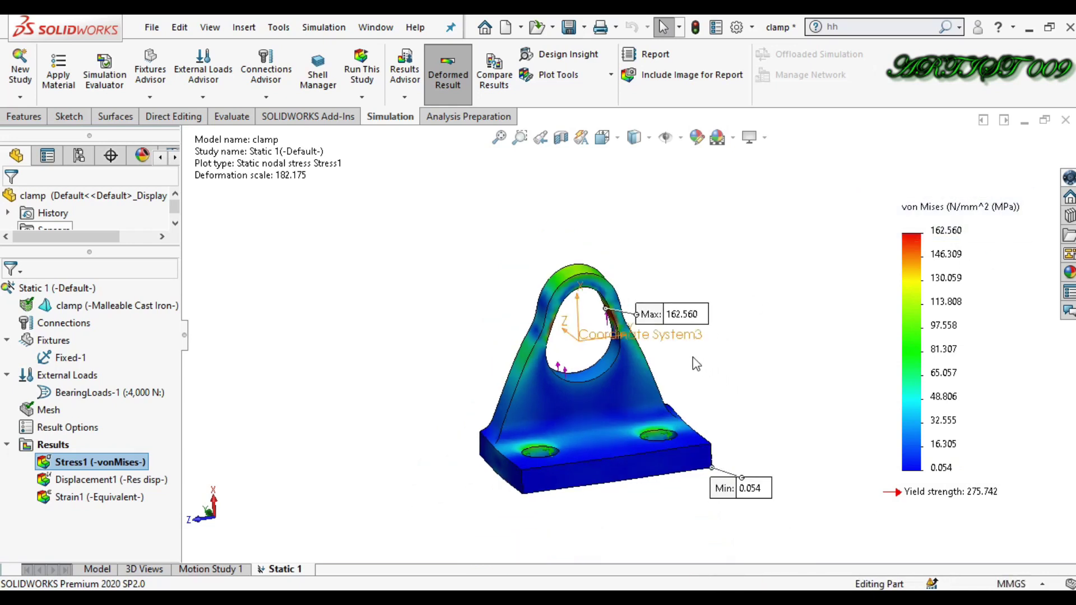
{"action": "scroll", "coordinate": [668, 367], "scroll_direction": "down", "scroll_amount": 2}
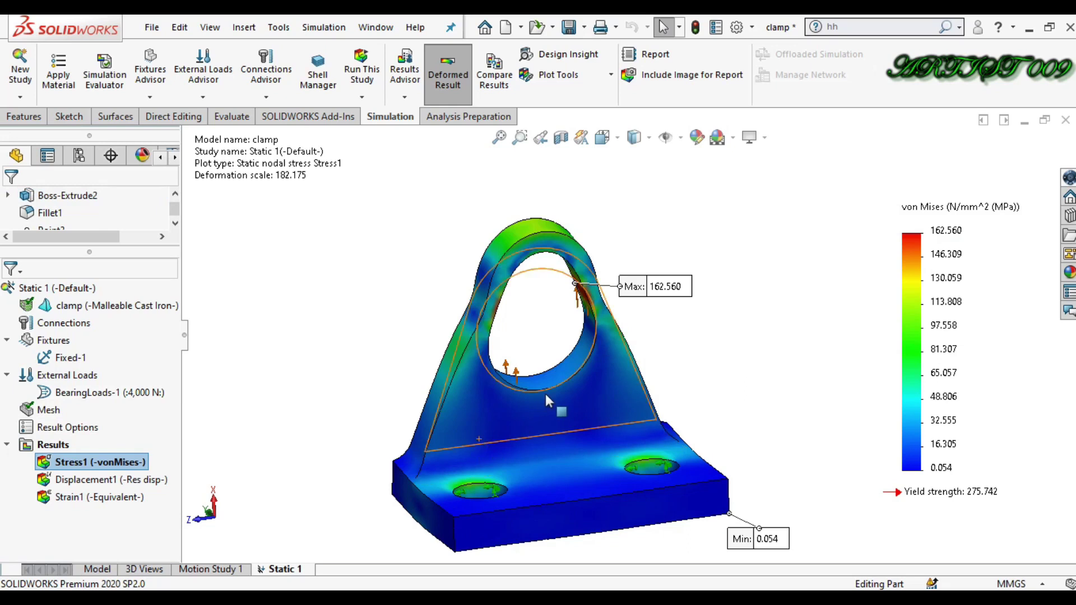
{"action": "scroll", "coordinate": [546, 392], "scroll_direction": "up", "scroll_amount": 2}
{"action": "scroll", "coordinate": [613, 384], "scroll_direction": "down", "scroll_amount": 2}
{"action": "middle_click_drag", "start_coordinate": [622, 388], "coordinate": [840, 426]}
{"action": "middle_click_drag", "start_coordinate": [824, 370], "coordinate": [705, 341]}
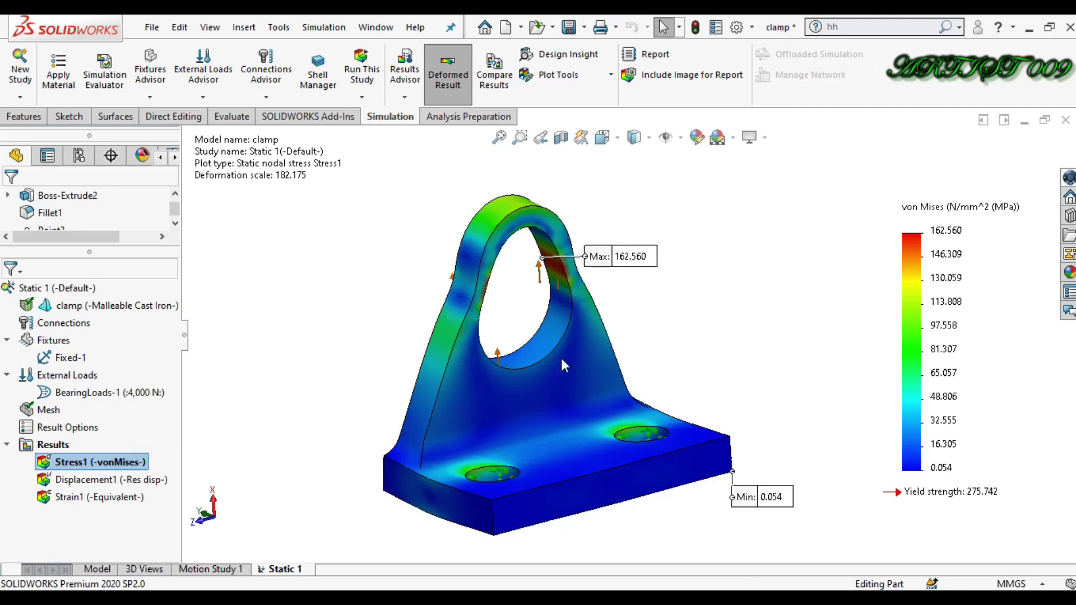
Animate the Stress1 von Mises plot, watch it play while orbiting, then close the animation.
{"action": "right_click", "coordinate": [130, 464]}
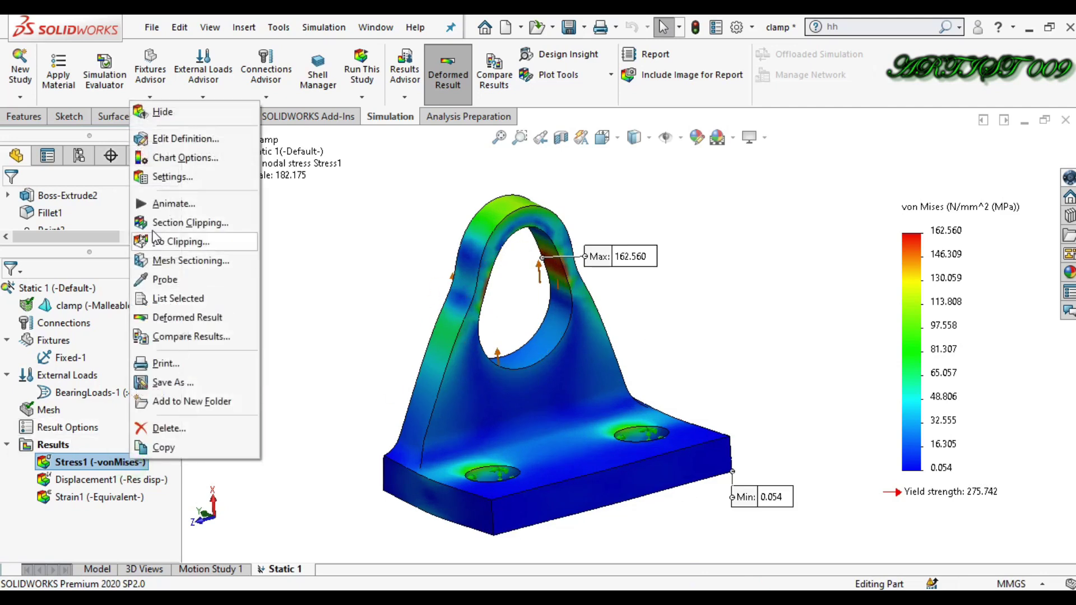
{"action": "left_click", "coordinate": [157, 202]}
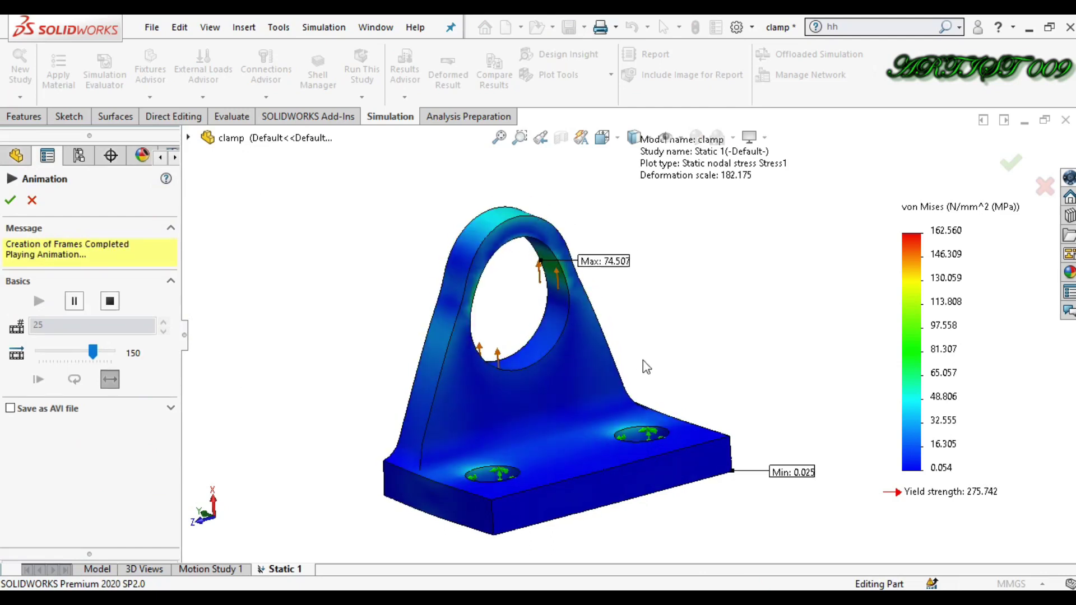
{"action": "middle_click_drag", "start_coordinate": [645, 350], "coordinate": [619, 317]}
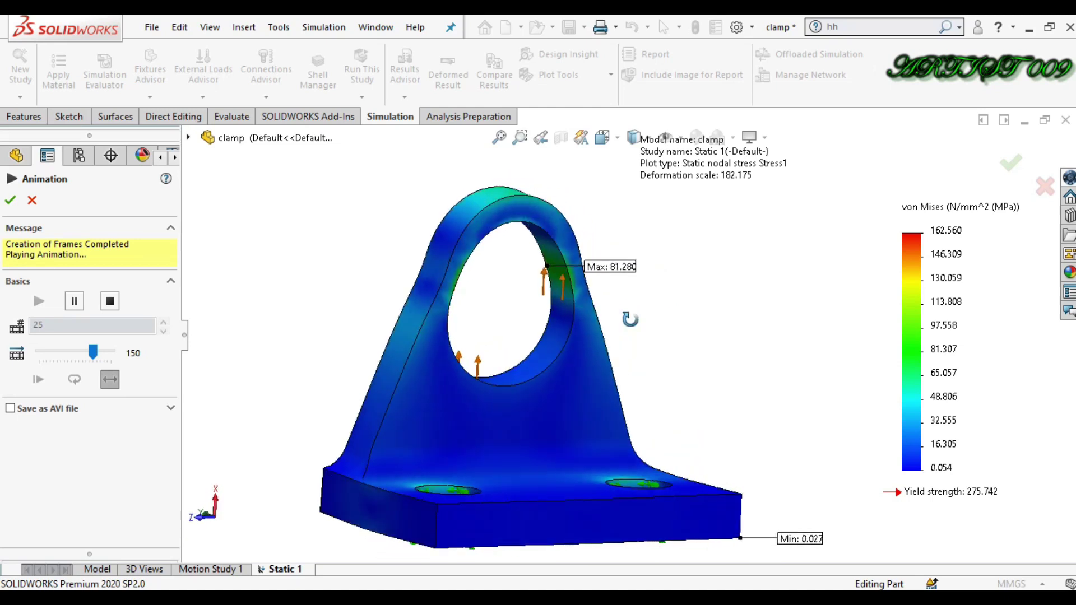
{"action": "left_click", "coordinate": [10, 200]}
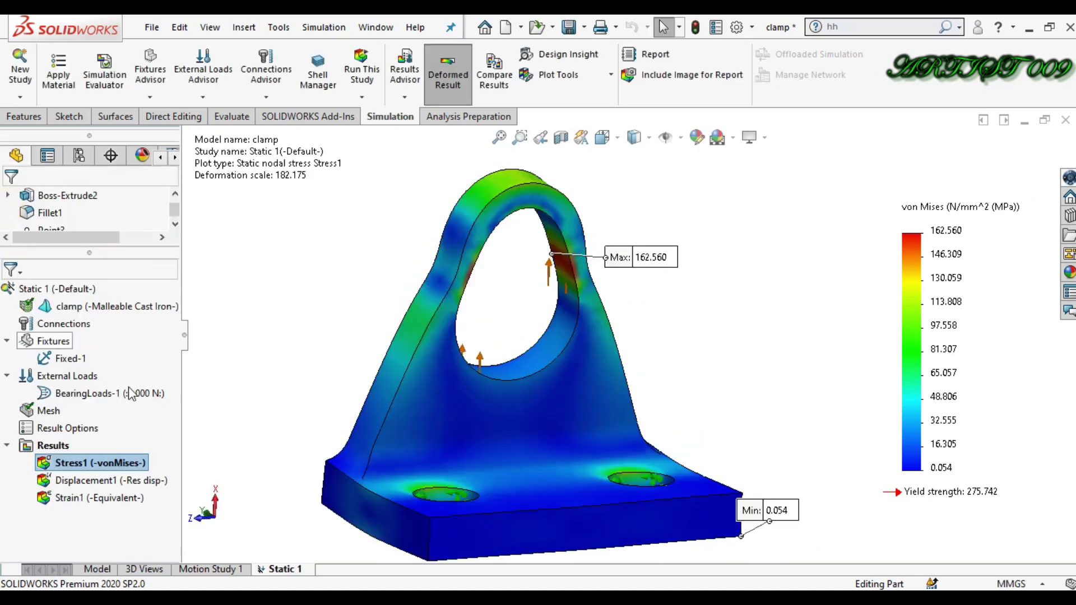
{"action": "double_click", "coordinate": [130, 481]}
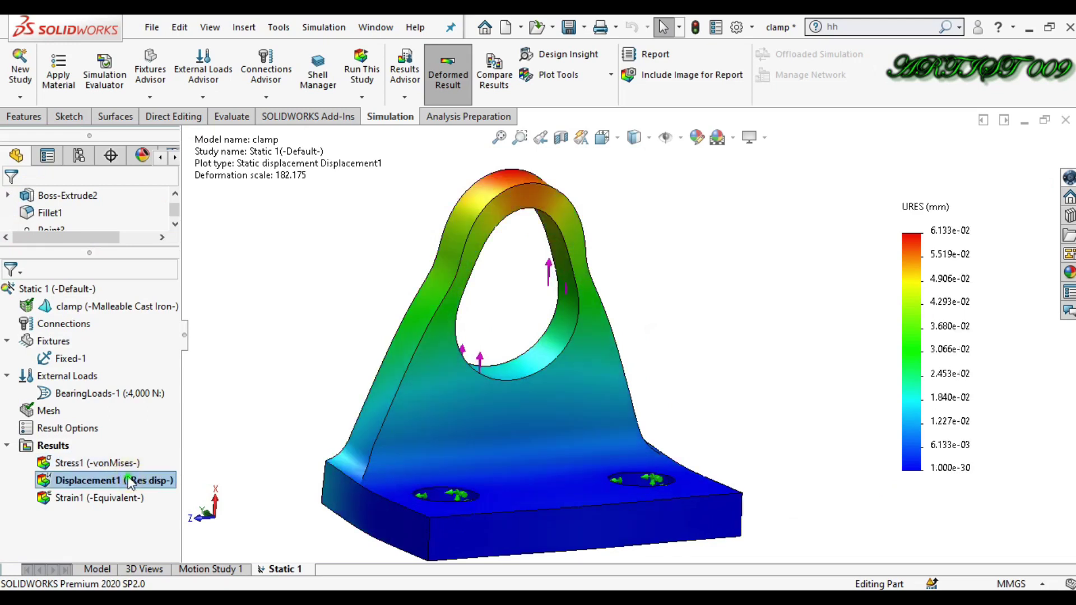
{"action": "right_click", "coordinate": [129, 481]}
{"action": "left_click", "coordinate": [180, 194]}
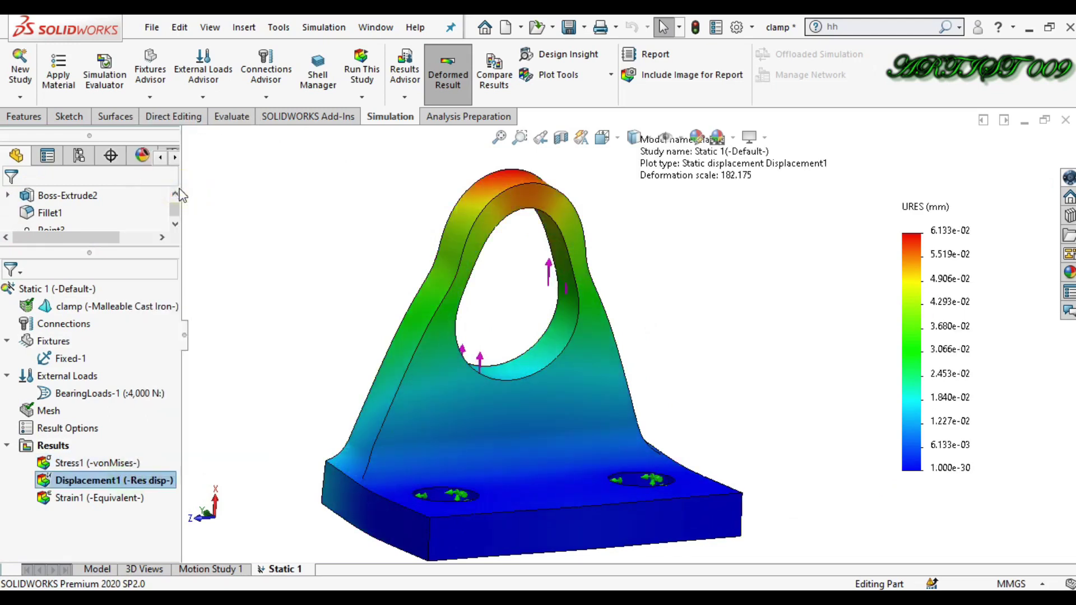
{"action": "left_click", "coordinate": [72, 229]}
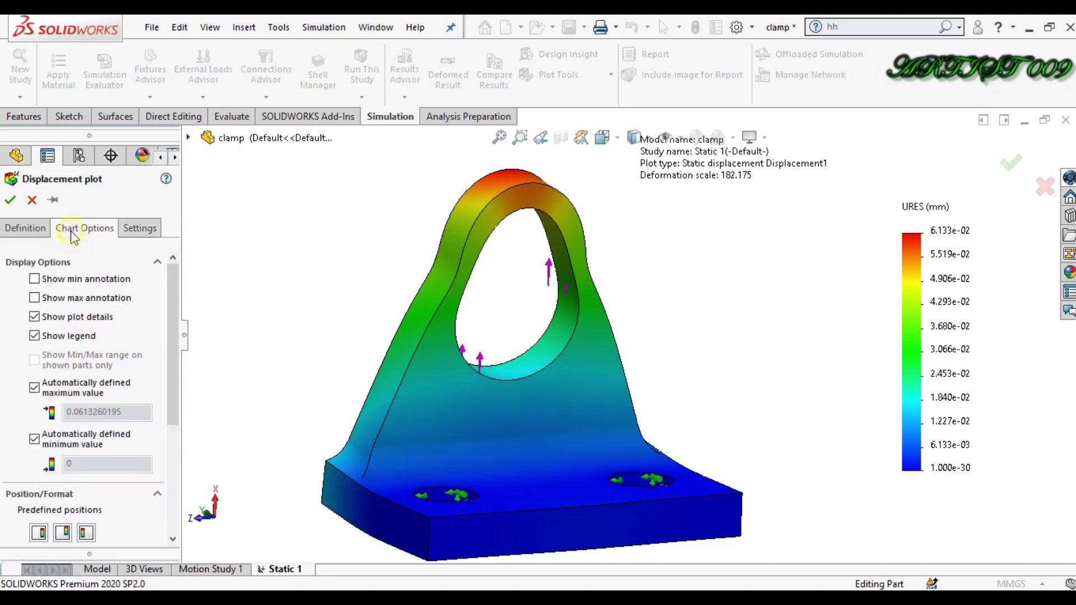
{"action": "scroll", "coordinate": [84, 297], "scroll_direction": "down", "scroll_amount": 5}
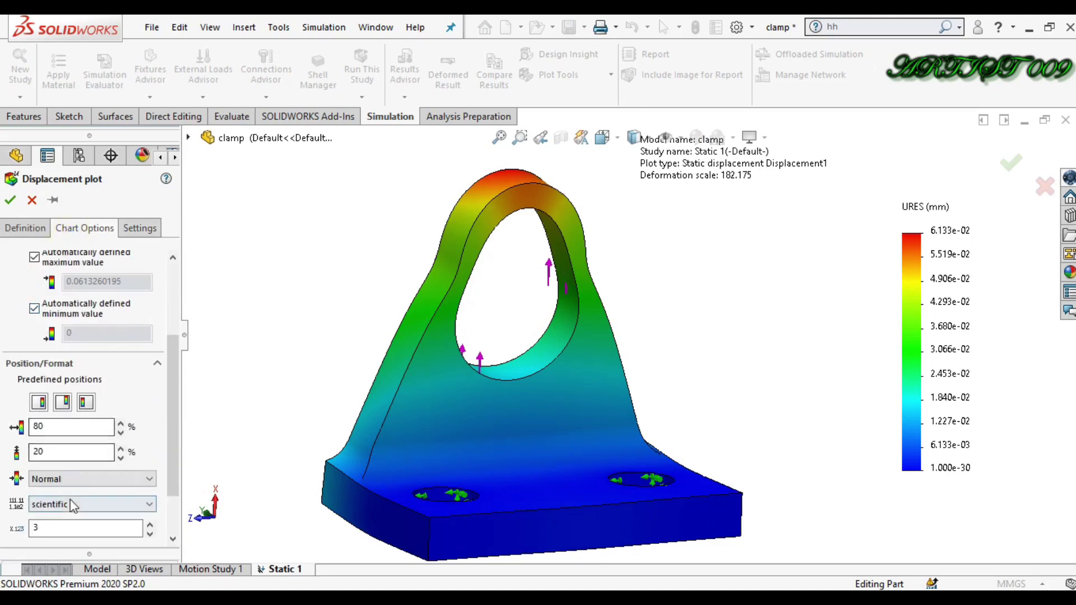
{"action": "left_click", "coordinate": [66, 504]}
{"action": "left_click", "coordinate": [63, 529]}
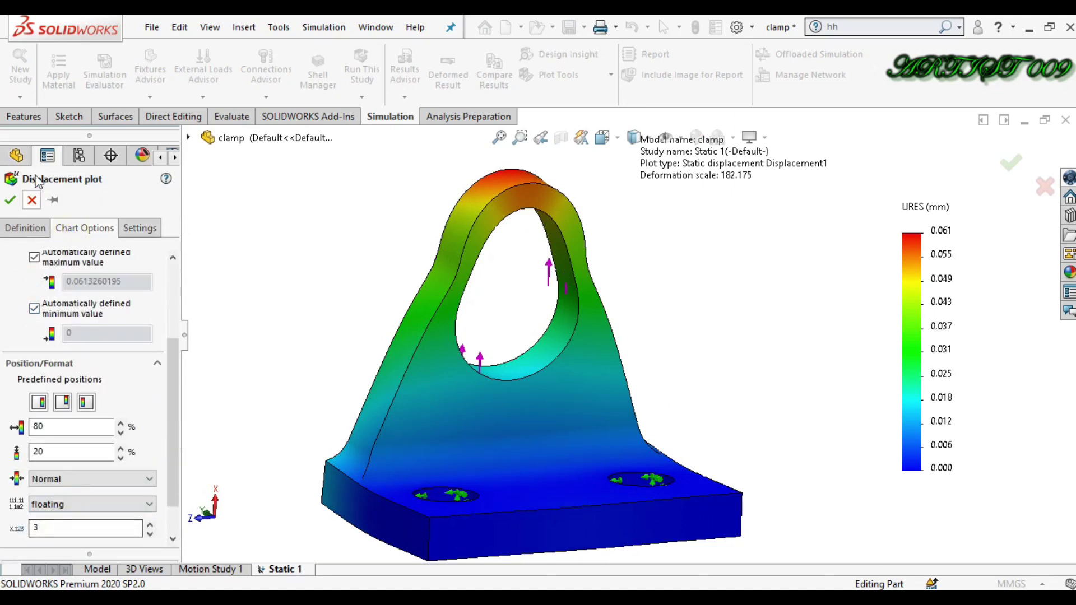
{"action": "left_click", "coordinate": [7, 205]}
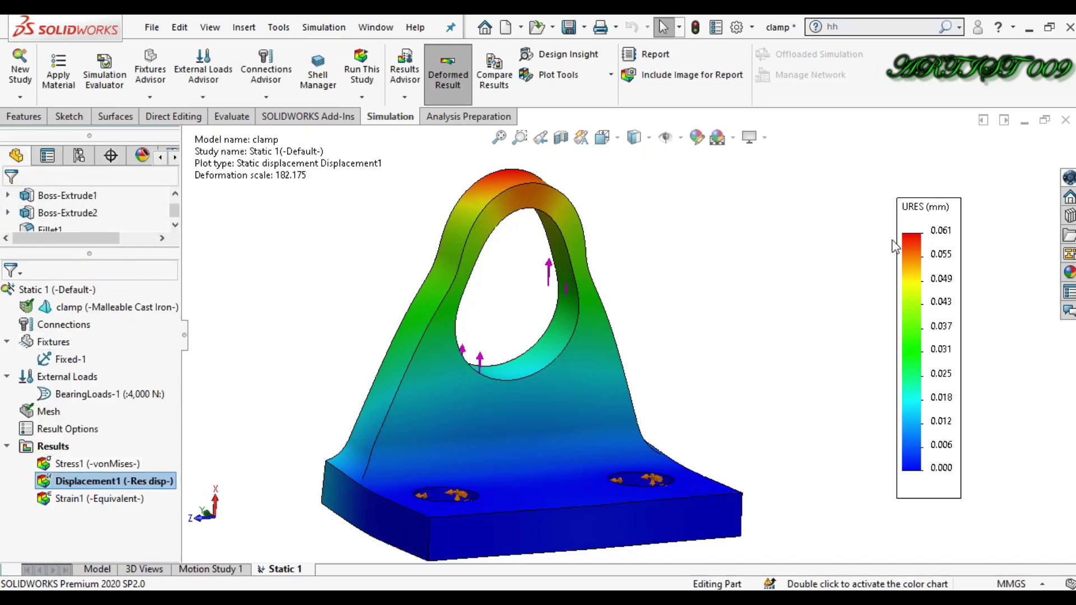
{"action": "left_click_drag", "start_coordinate": [839, 179], "coordinate": [971, 241]}
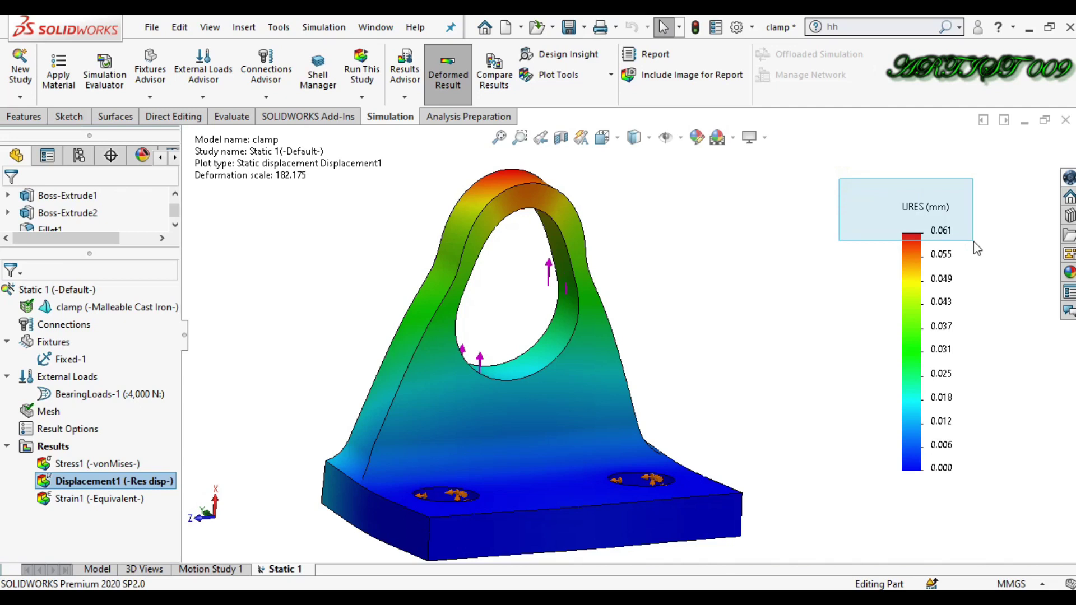
{"action": "left_click_drag", "start_coordinate": [973, 241], "coordinate": [973, 241]}
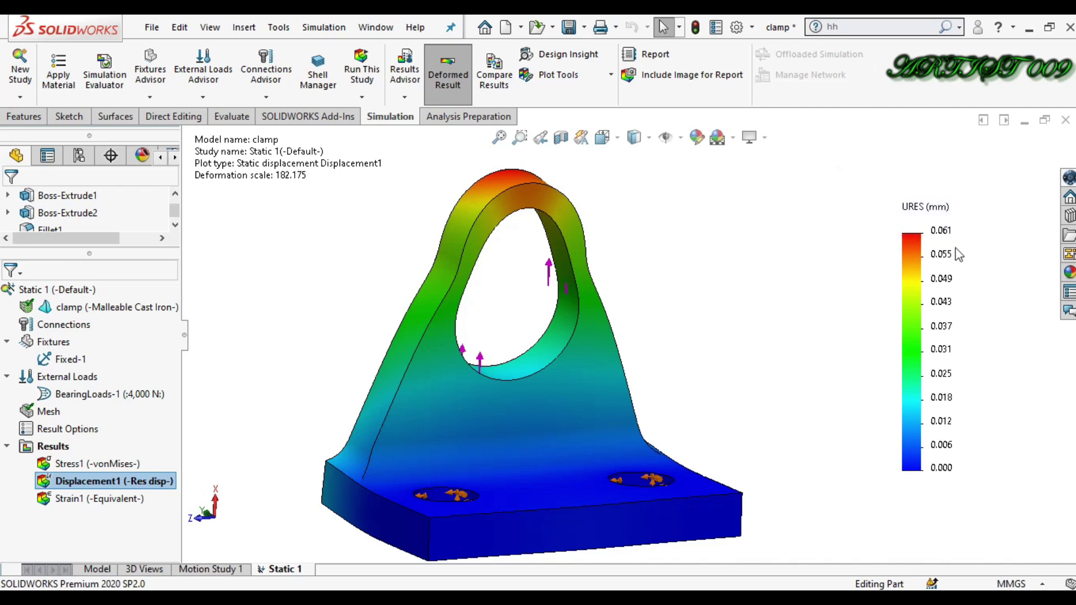
{"action": "right_click", "coordinate": [150, 483]}
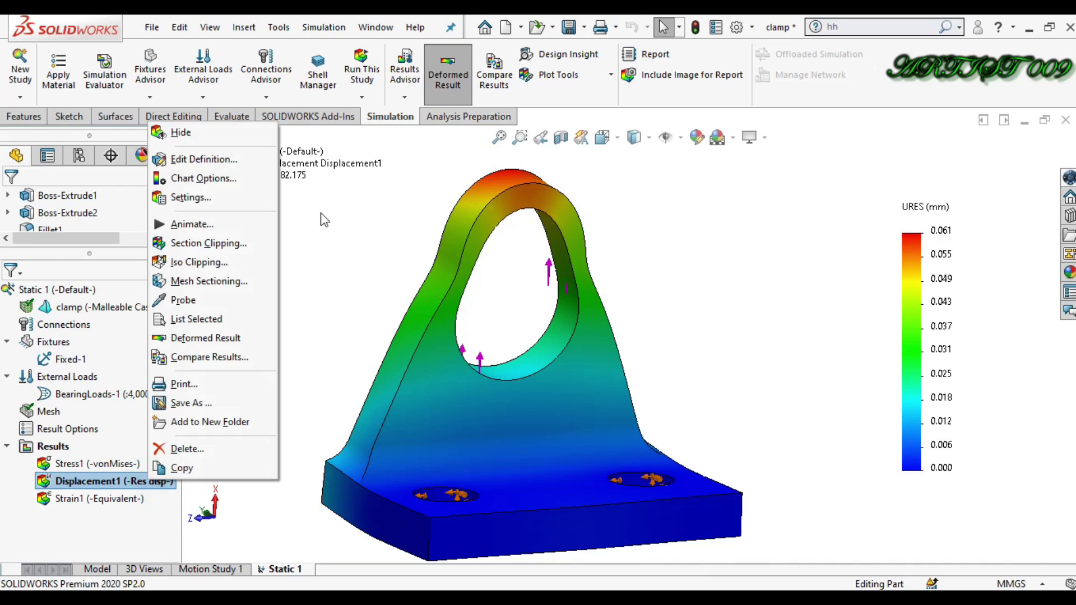
{"action": "left_click", "coordinate": [242, 225]}
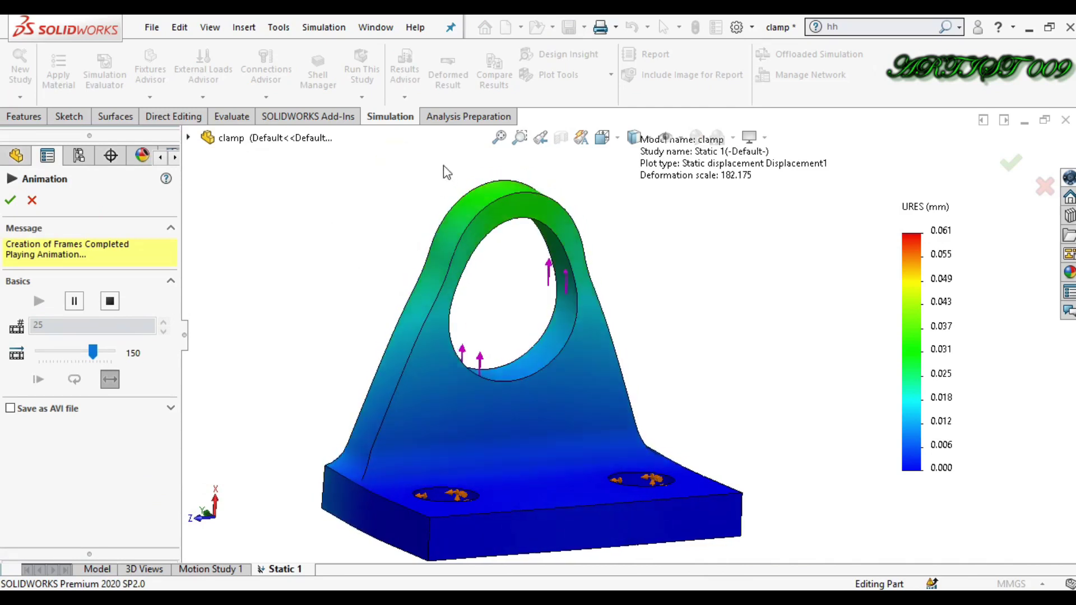
{"action": "left_click", "coordinate": [10, 200]}
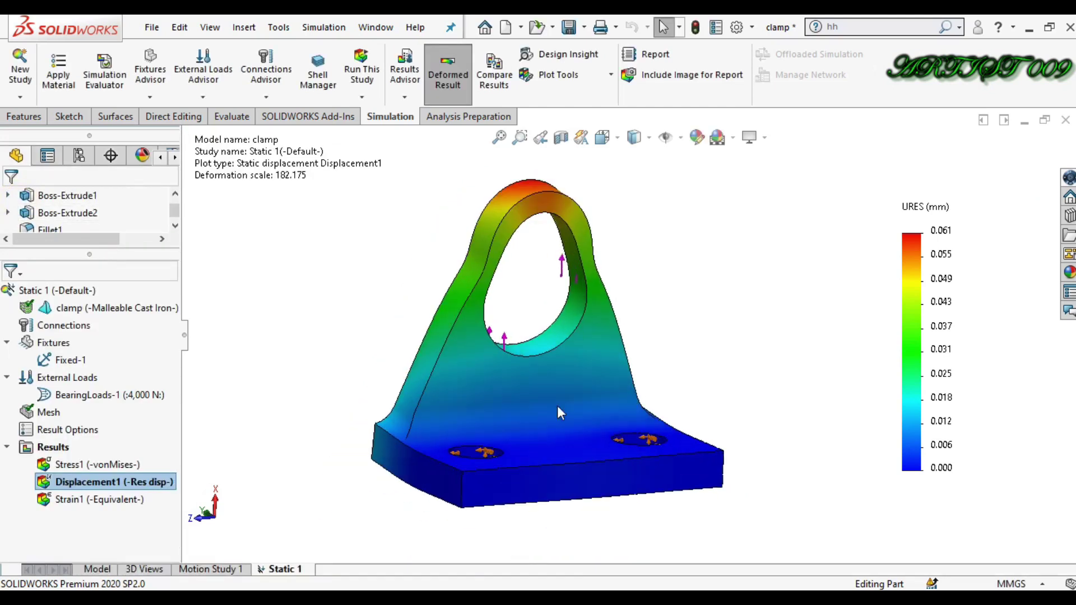
Show the Strain1 plot and set its legend number format to floating in Chart Options.
{"action": "double_click", "coordinate": [98, 499]}
{"action": "right_click", "coordinate": [102, 497]}
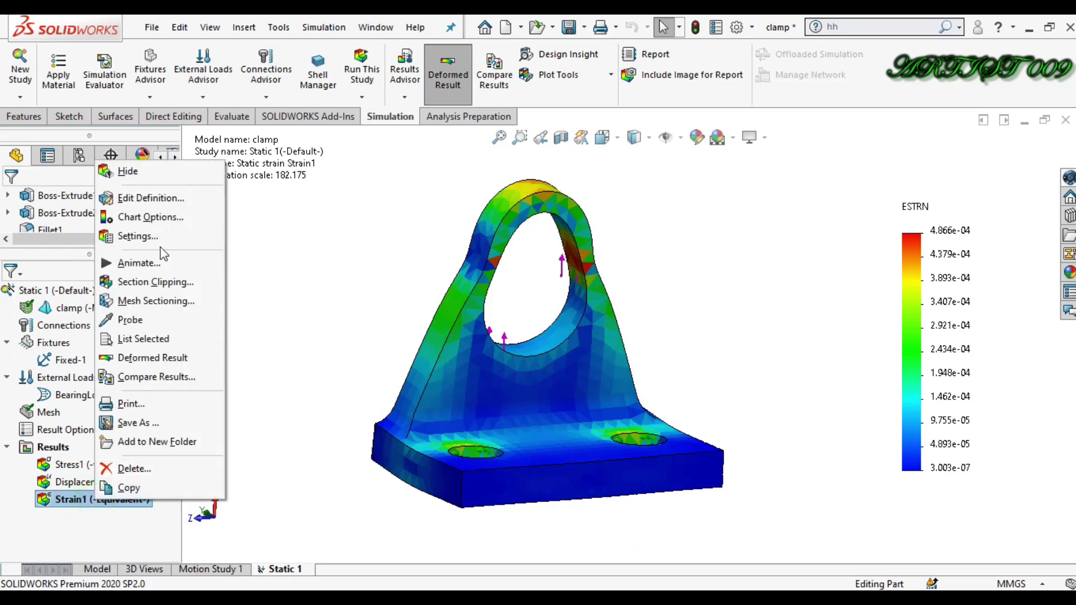
{"action": "left_click", "coordinate": [140, 236]}
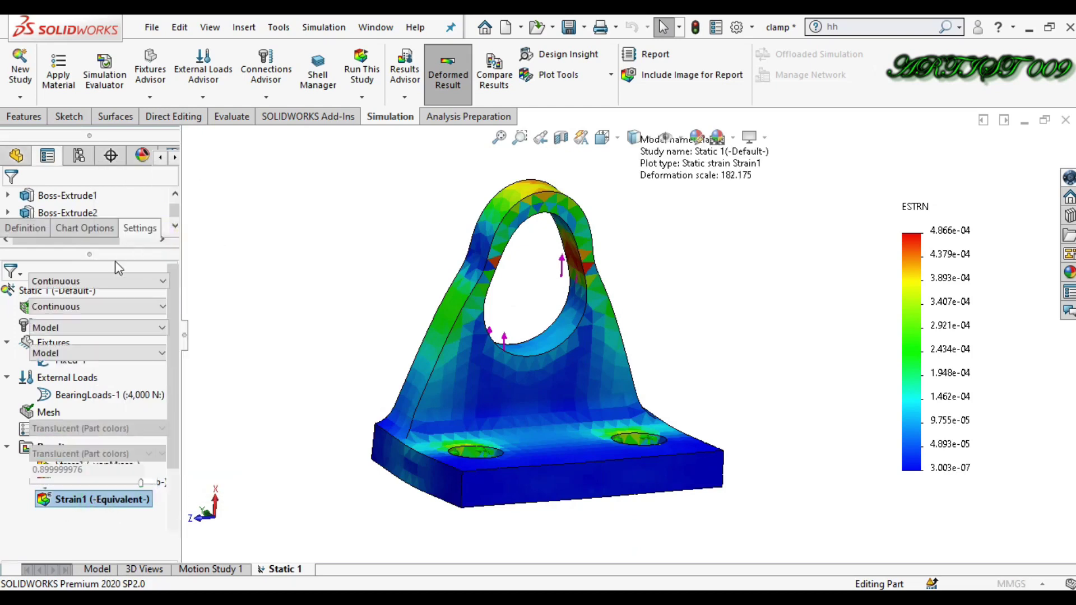
{"action": "left_click", "coordinate": [85, 228]}
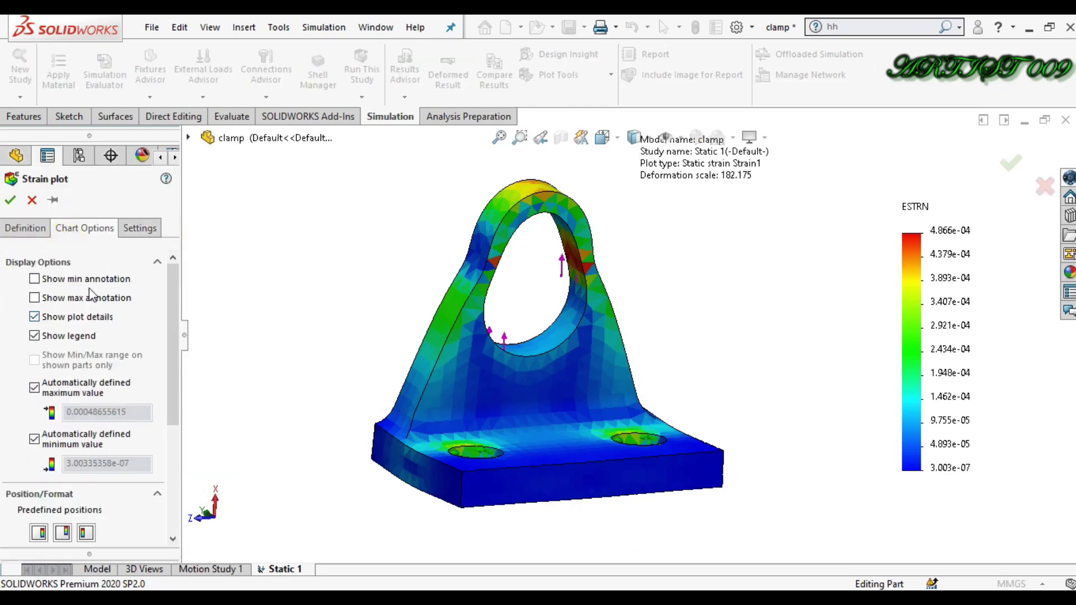
{"action": "scroll", "coordinate": [103, 343], "scroll_direction": "down", "scroll_amount": 3}
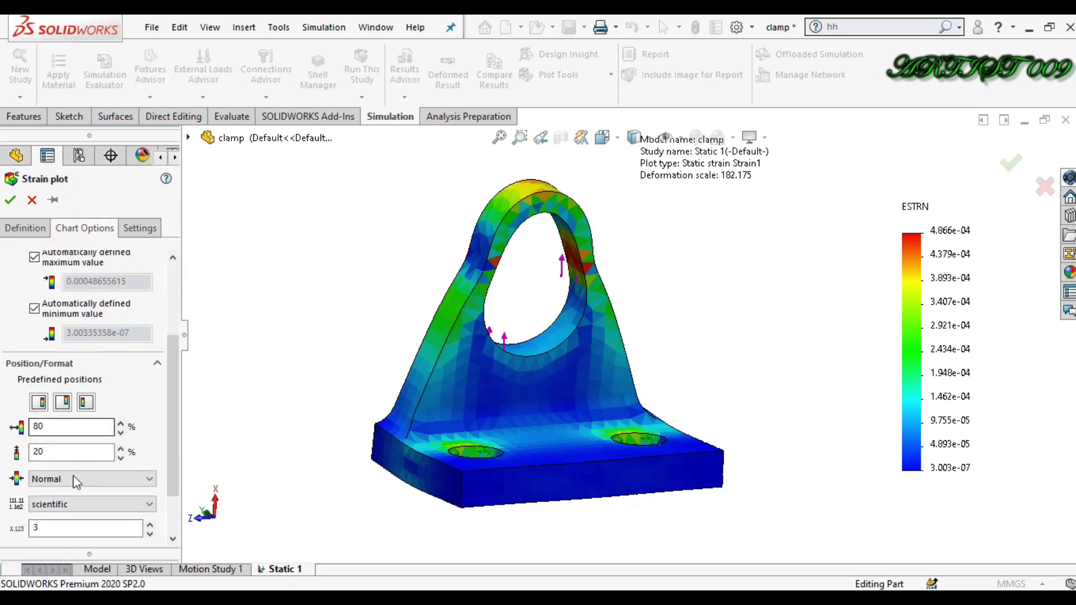
{"action": "left_click", "coordinate": [82, 505]}
{"action": "left_click", "coordinate": [84, 531]}
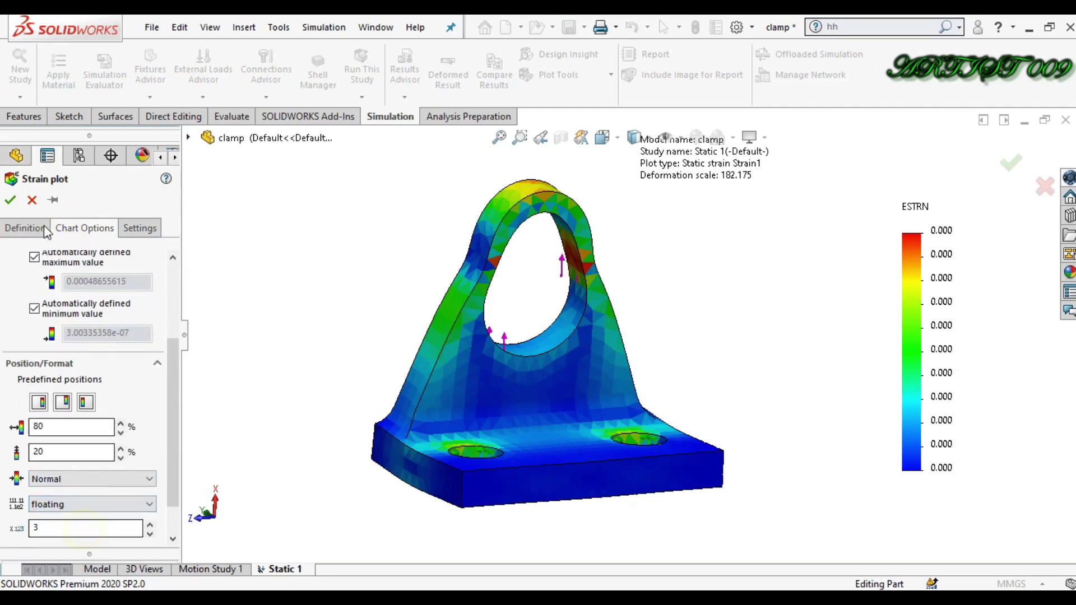
{"action": "left_click", "coordinate": [26, 228]}
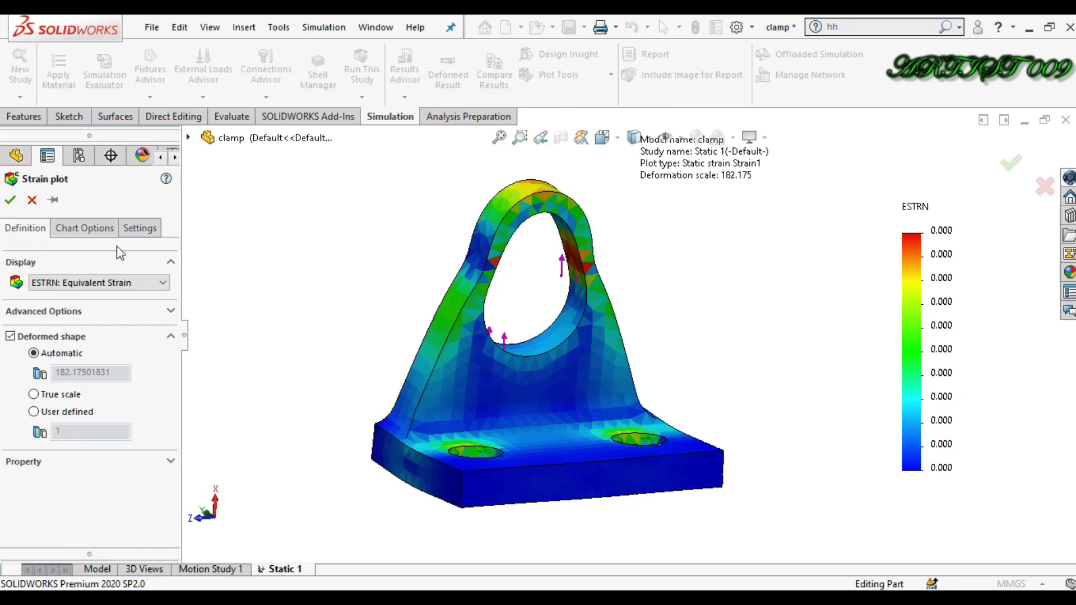
{"action": "left_click", "coordinate": [11, 200]}
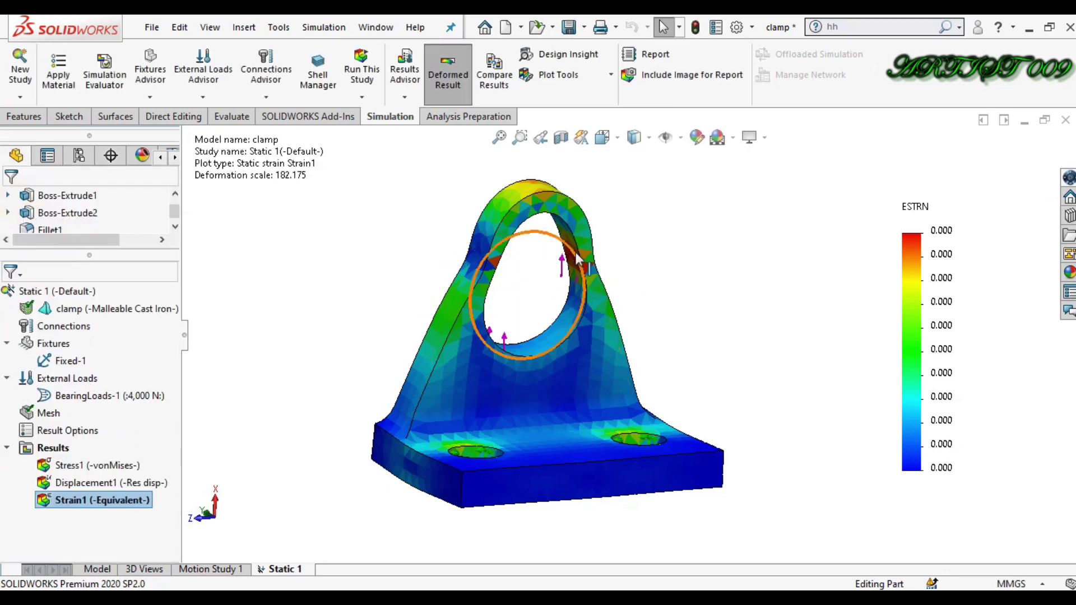
Animate the Strain1 equivalent strain plot, view it from an oblique angle, then stop it.
{"action": "scroll", "coordinate": [684, 352], "scroll_direction": "down", "scroll_amount": 5}
{"action": "middle_click_drag", "start_coordinate": [658, 328], "coordinate": [337, 488]}
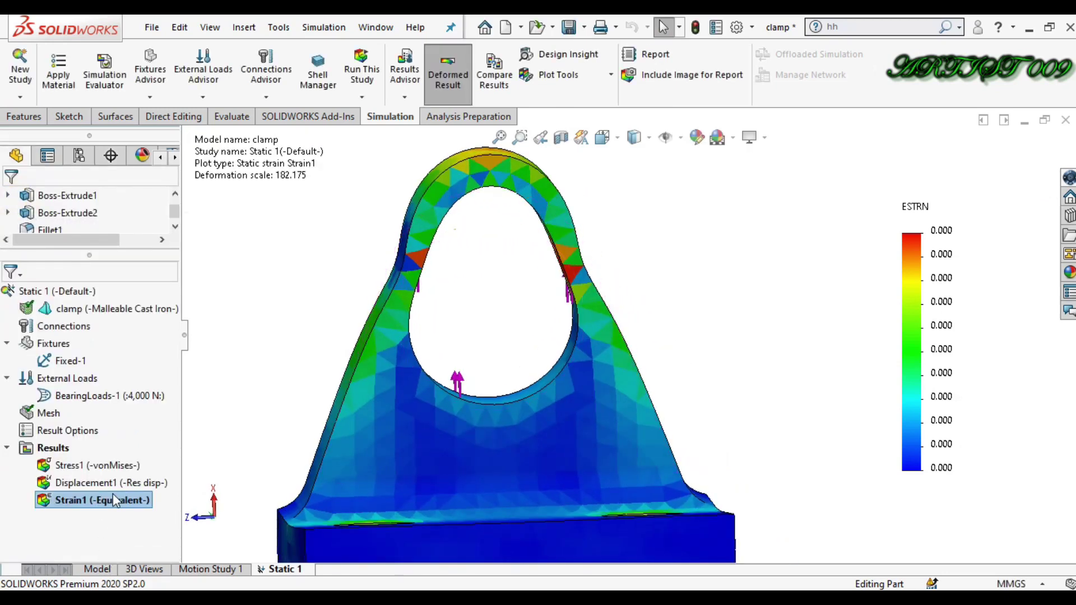
{"action": "right_click", "coordinate": [126, 506]}
{"action": "left_click", "coordinate": [247, 267]}
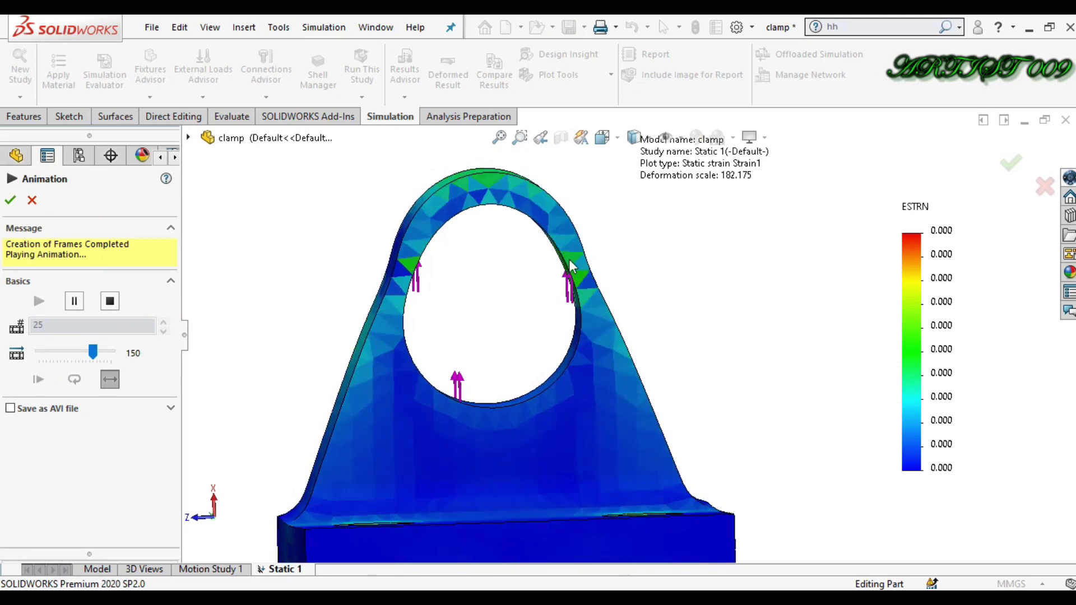
{"action": "mouse_move", "coordinate": [573, 266]}
{"action": "middle_mouse_down"}
{"action": "mouse_move", "coordinate": [605, 278]}
{"action": "mouse_move", "coordinate": [570, 281]}
{"action": "middle_mouse_up"}
{"action": "scroll", "coordinate": [569, 282], "scroll_direction": "down", "scroll_amount": 5}
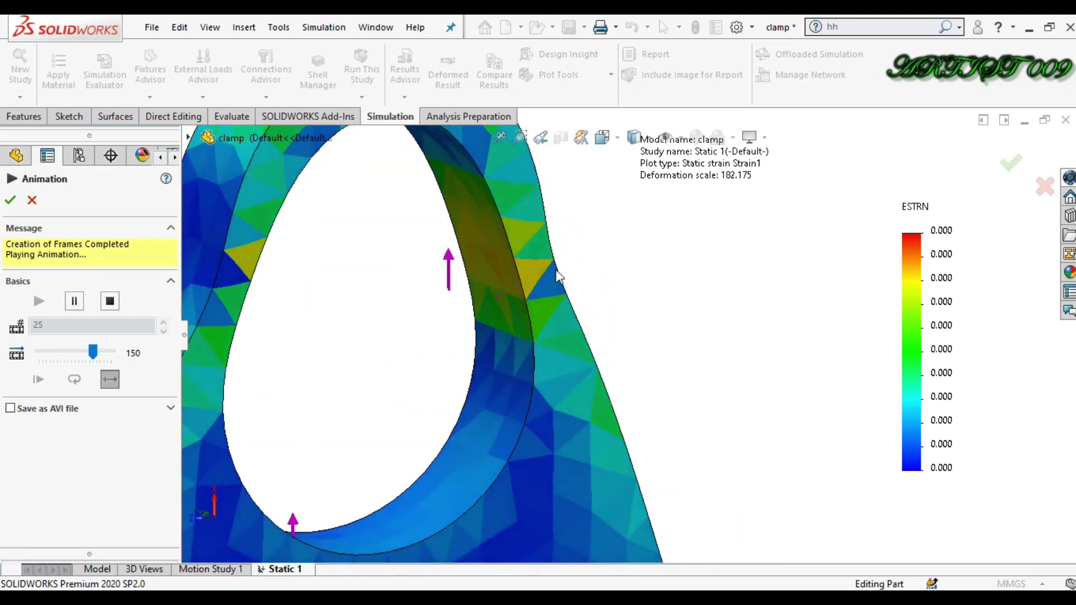
{"action": "scroll", "coordinate": [503, 295], "scroll_direction": "up", "scroll_amount": 8}
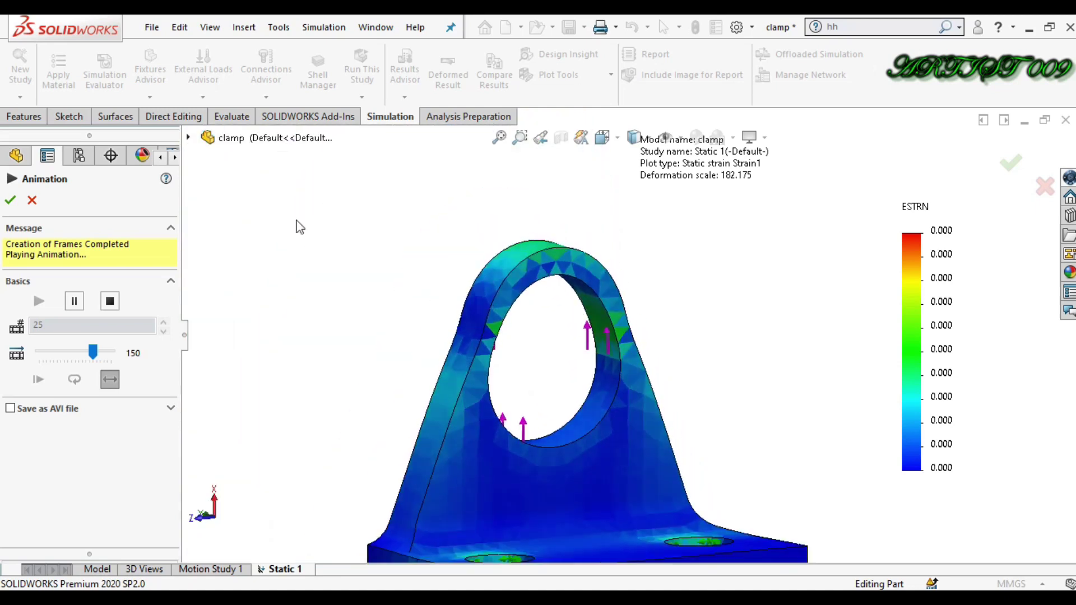
{"action": "left_click", "coordinate": [10, 200]}
Section-clip Strain1 on the Front Plane and drag the section offset back and forth across the clamp.
{"action": "right_click", "coordinate": [87, 503]}
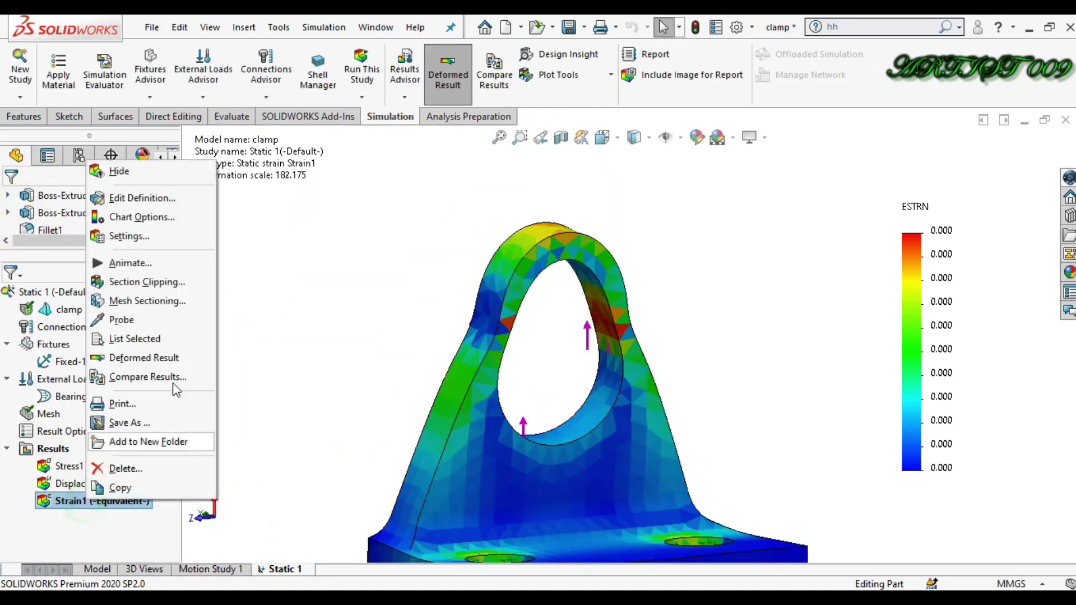
{"action": "left_click", "coordinate": [136, 285]}
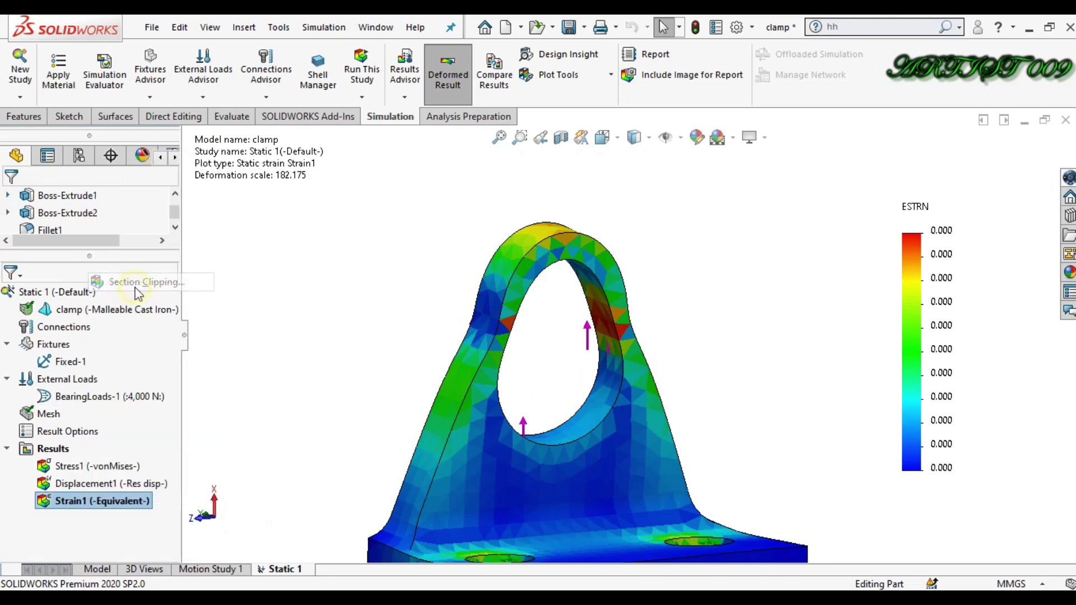
{"action": "scroll", "coordinate": [626, 384], "scroll_direction": "down", "scroll_amount": 6}
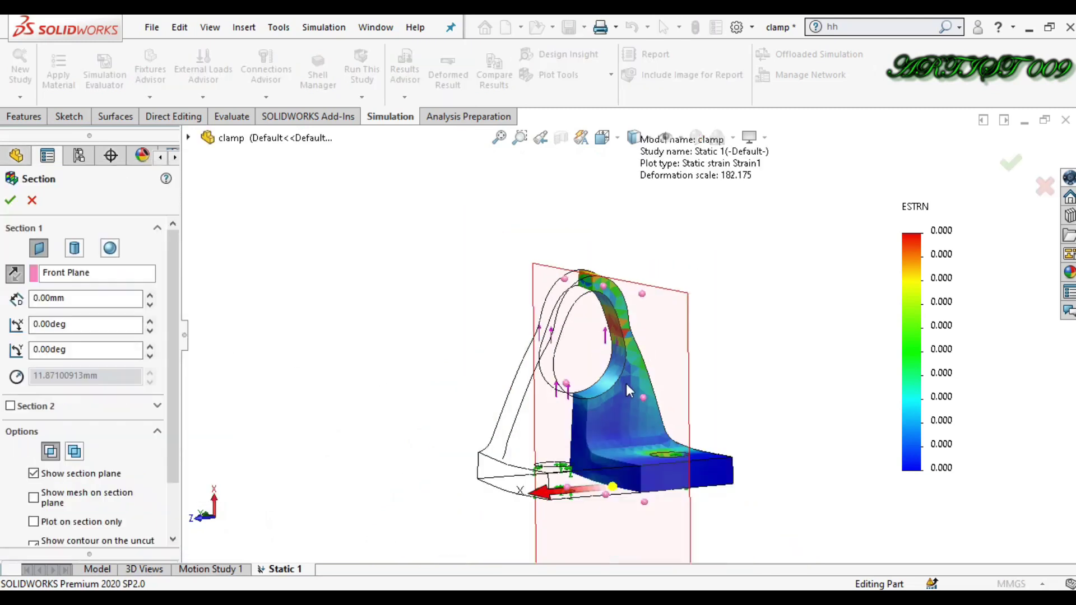
{"action": "middle_click_drag", "start_coordinate": [533, 329], "coordinate": [581, 341]}
{"action": "scroll", "coordinate": [580, 353], "scroll_direction": "up", "scroll_amount": 6}
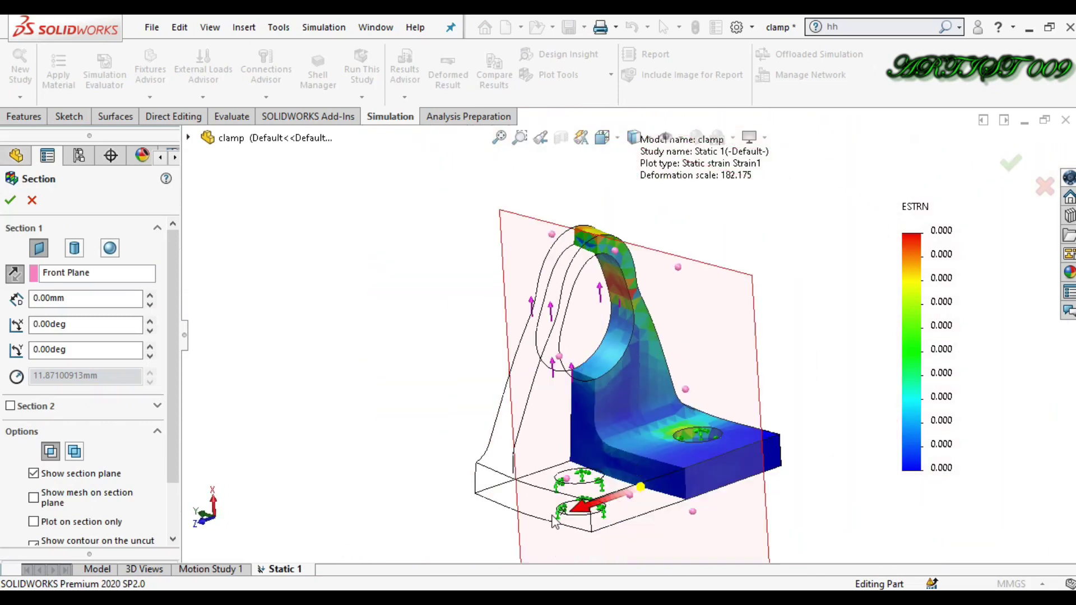
{"action": "left_click_drag", "start_coordinate": [584, 509], "coordinate": [628, 429]}
{"action": "scroll", "coordinate": [668, 284], "scroll_direction": "down", "scroll_amount": 5}
{"action": "scroll", "coordinate": [582, 346], "scroll_direction": "up", "scroll_amount": 6}
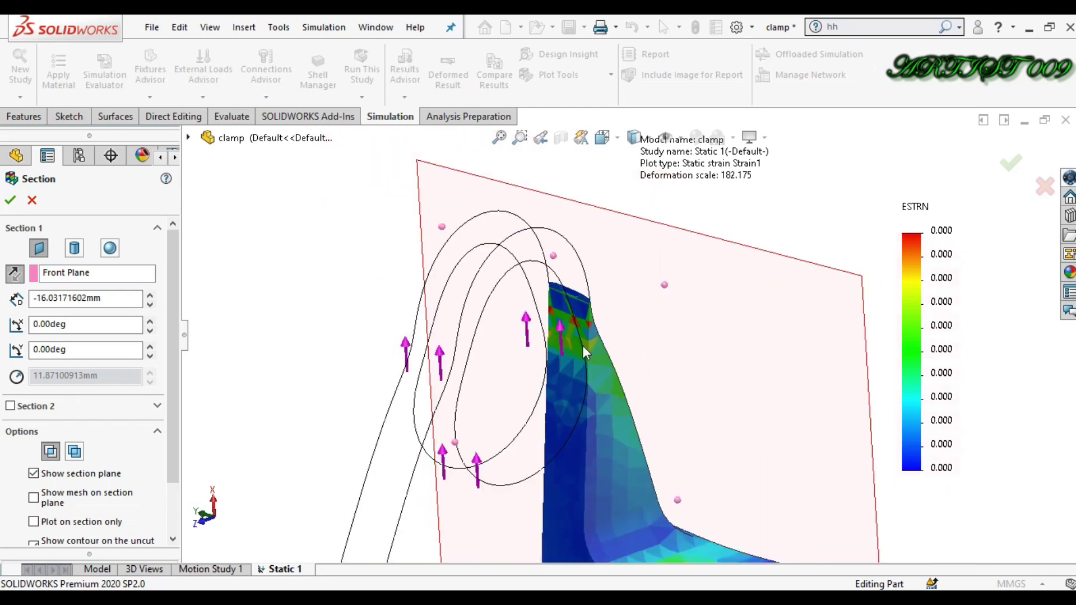
{"action": "scroll", "coordinate": [613, 424], "scroll_direction": "down", "scroll_amount": 2}
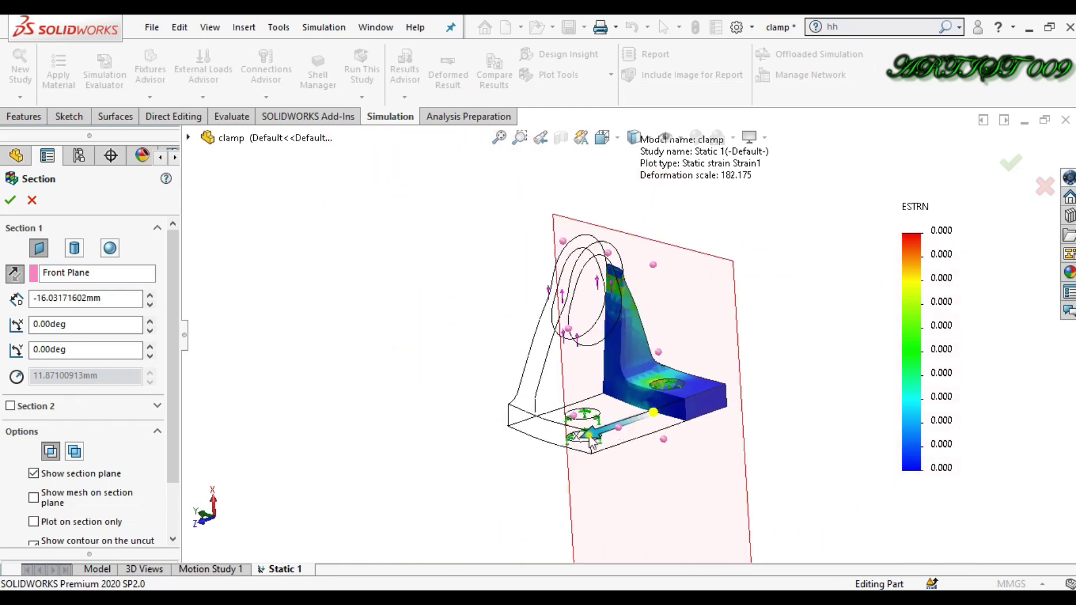
{"action": "left_click_drag", "start_coordinate": [591, 440], "coordinate": [548, 468]}
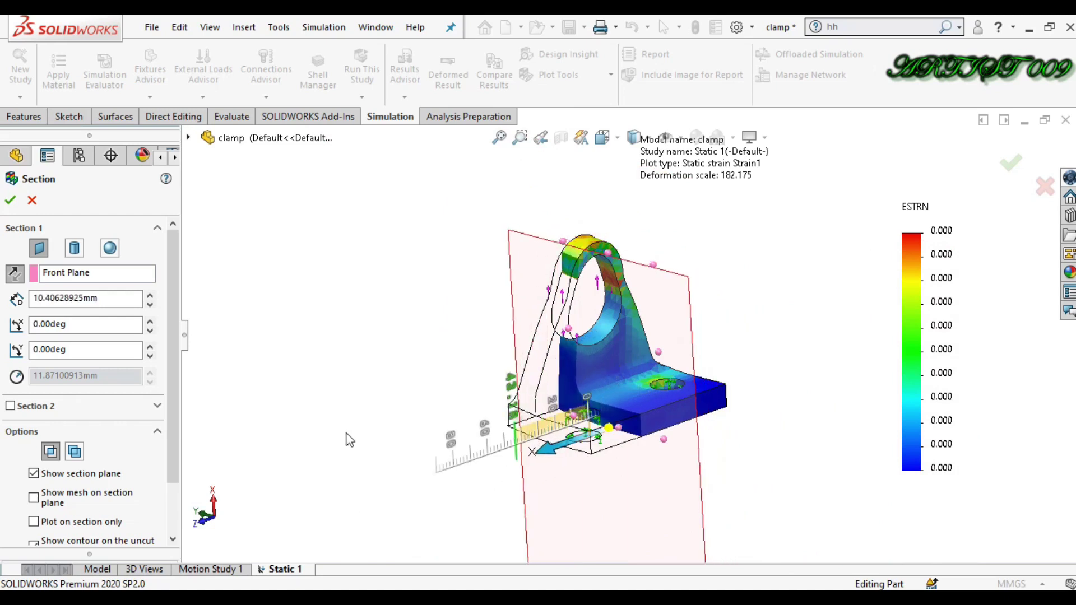
Cancel the section clip and add a default Factor of Safety1 plot showing minimum FOS 1.7.
{"action": "left_click", "coordinate": [32, 200]}
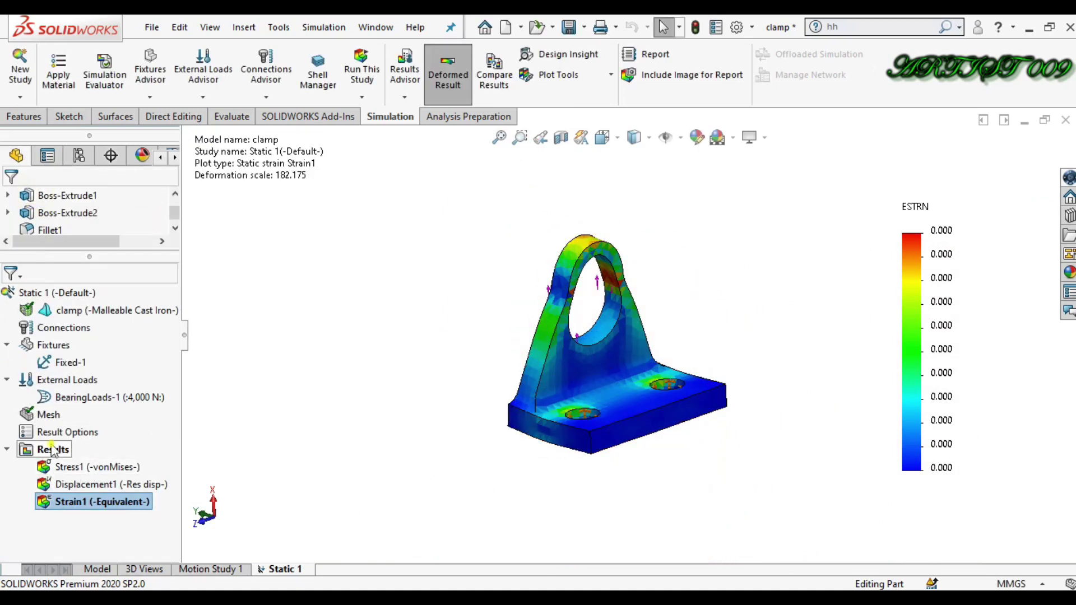
{"action": "left_click", "coordinate": [53, 450]}
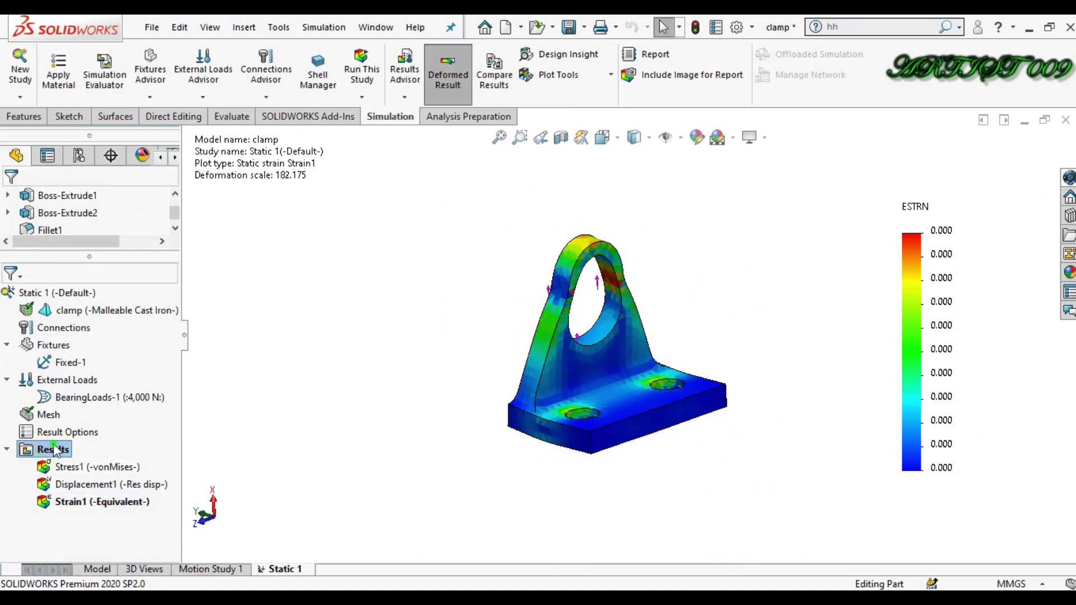
{"action": "right_click", "coordinate": [54, 450]}
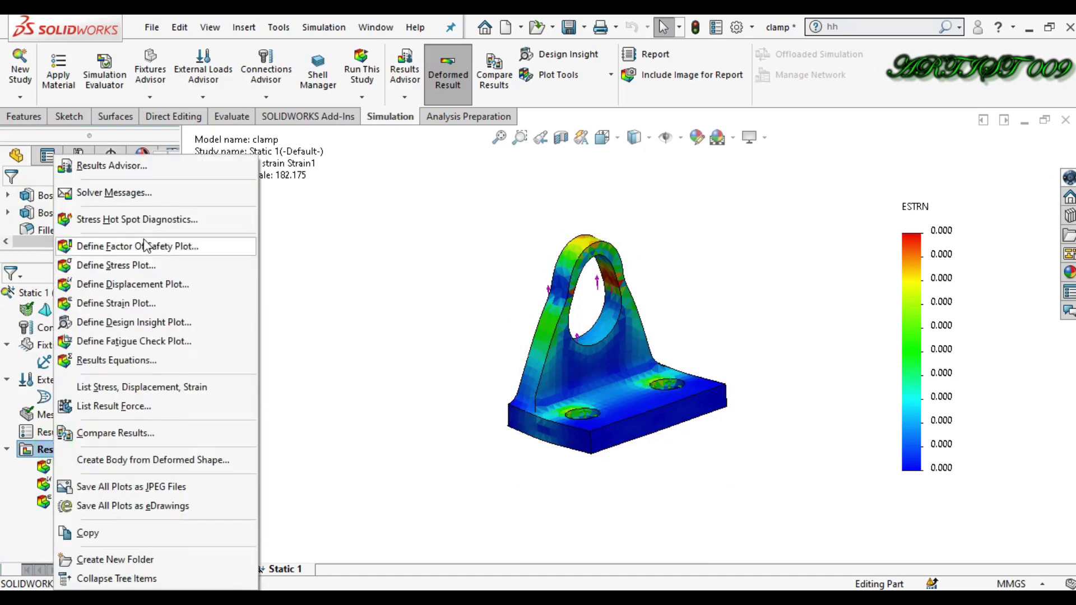
{"action": "left_click", "coordinate": [110, 247]}
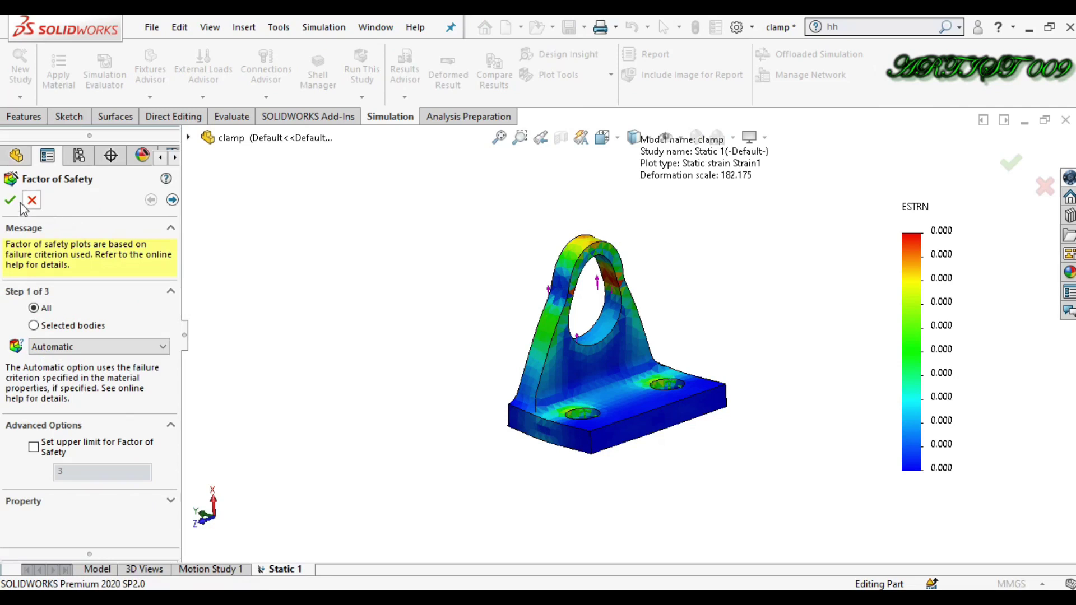
{"action": "left_click", "coordinate": [11, 201]}
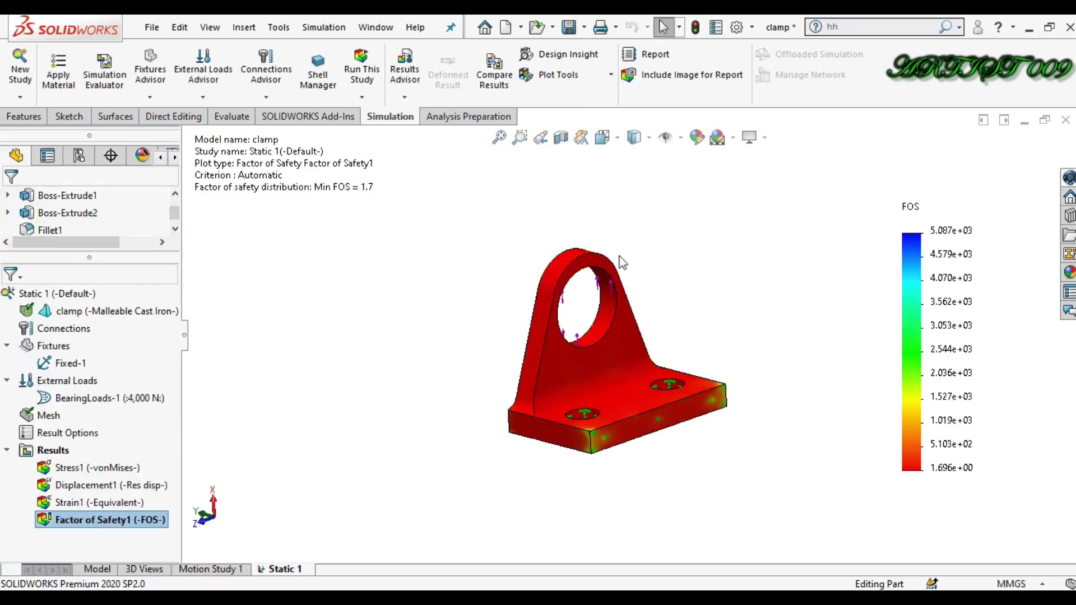
{"action": "mouse_move", "coordinate": [402, 229]}
{"action": "left_mouse_down"}
{"action": "mouse_move", "coordinate": [355, 193]}
{"action": "mouse_move", "coordinate": [321, 187]}
{"action": "mouse_move", "coordinate": [400, 235]}
{"action": "mouse_move", "coordinate": [308, 181]}
{"action": "mouse_move", "coordinate": [337, 192]}
{"action": "left_mouse_up"}
{"action": "mouse_move", "coordinate": [430, 233]}
{"action": "left_mouse_down"}
{"action": "mouse_move", "coordinate": [365, 187]}
{"action": "mouse_move", "coordinate": [311, 176]}
{"action": "left_mouse_up"}
{"action": "scroll", "coordinate": [651, 389], "scroll_direction": "down", "scroll_amount": 3}
{"action": "middle_click_drag", "start_coordinate": [772, 215], "coordinate": [778, 240]}
{"action": "scroll", "coordinate": [637, 311], "scroll_direction": "up", "scroll_amount": 2}
{"action": "scroll", "coordinate": [636, 311], "scroll_direction": "down", "scroll_amount": 2}
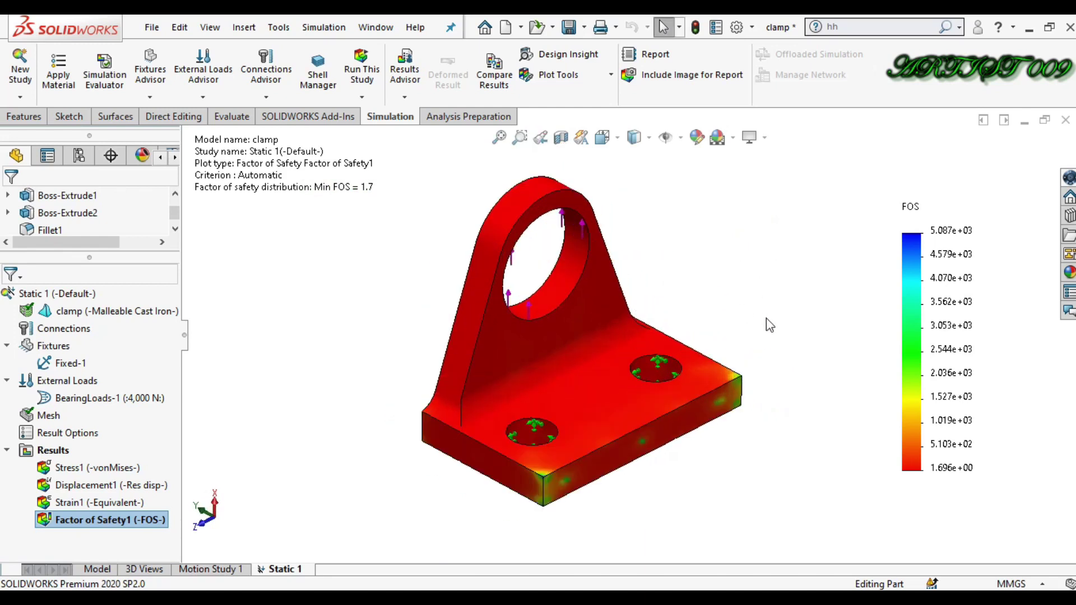
Switch the Factor of Safety1 legend to floating format, reading 5,087.263 down to 1.696.
{"action": "double_click", "coordinate": [932, 346]}
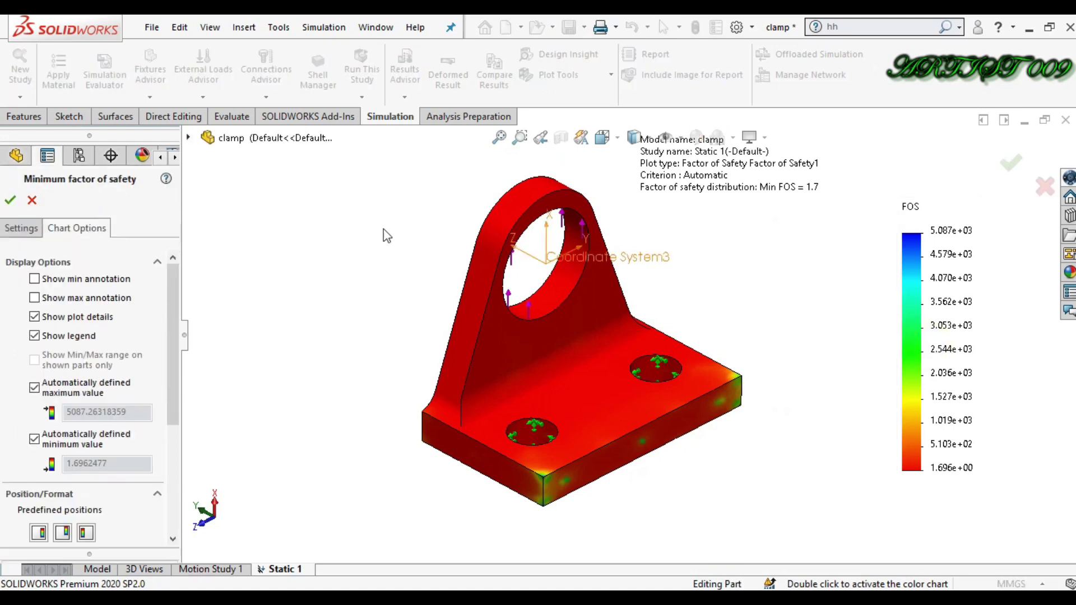
{"action": "scroll", "coordinate": [161, 316], "scroll_direction": "down", "scroll_amount": 3}
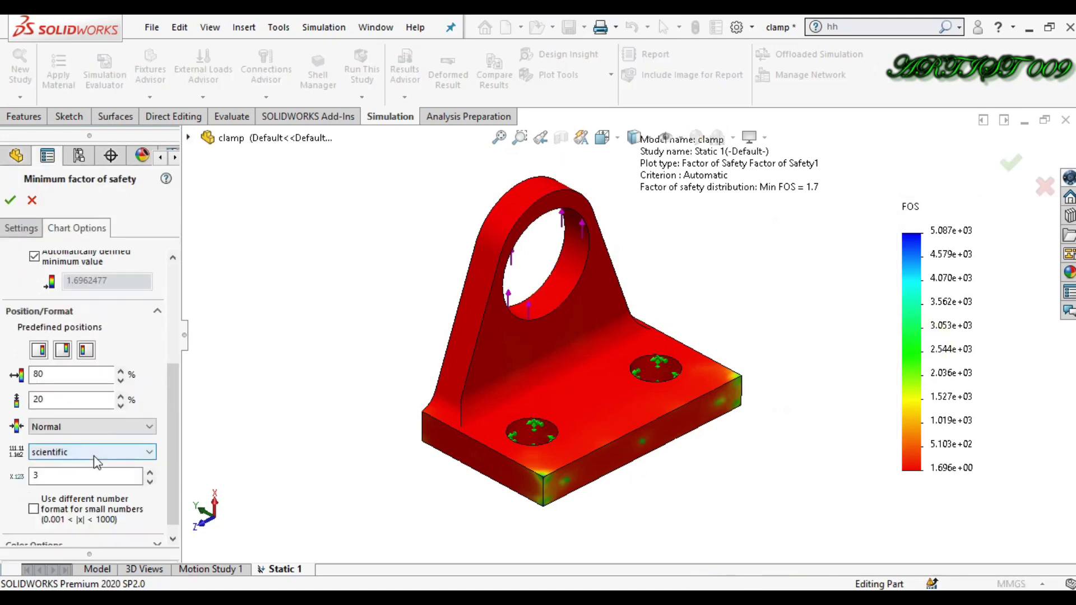
{"action": "left_click", "coordinate": [92, 449]}
{"action": "left_click", "coordinate": [84, 474]}
{"action": "left_click", "coordinate": [21, 230]}
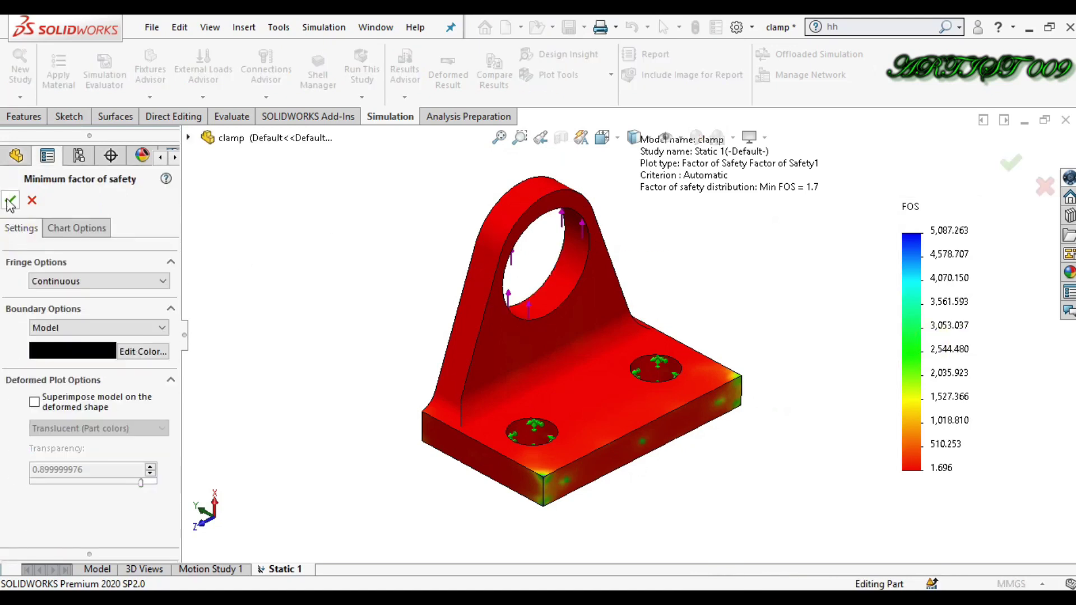
{"action": "left_click", "coordinate": [10, 201]}
{"action": "left_click_drag", "start_coordinate": [913, 513], "coordinate": [985, 463]}
{"action": "left_click", "coordinate": [922, 530]}
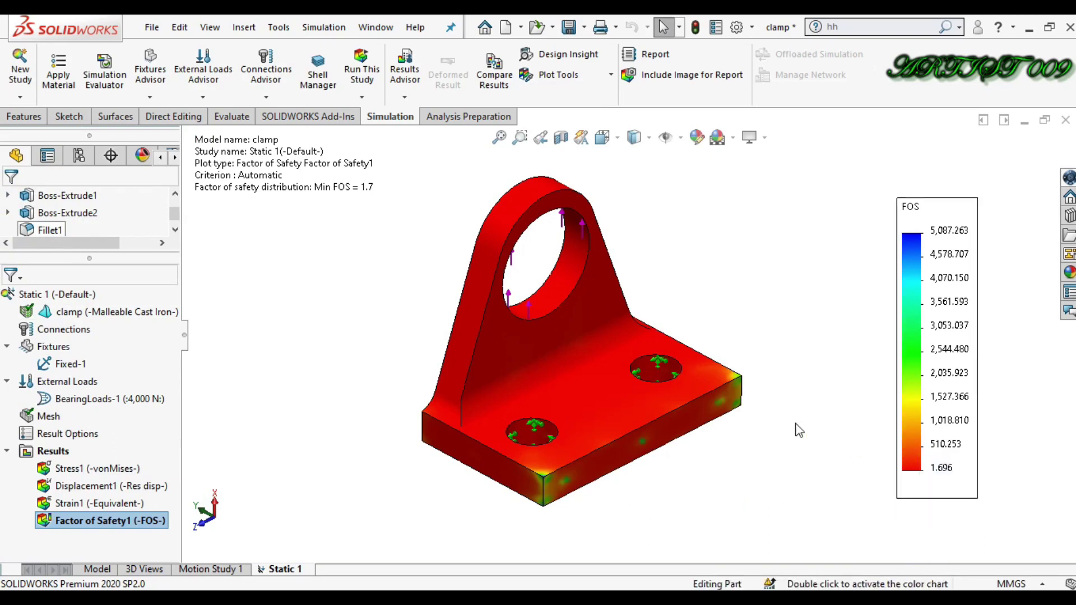
Show Stress1 and apply iso clipping, sliding the iso value to isolate the highest-stress regions.
{"action": "double_click", "coordinate": [119, 470]}
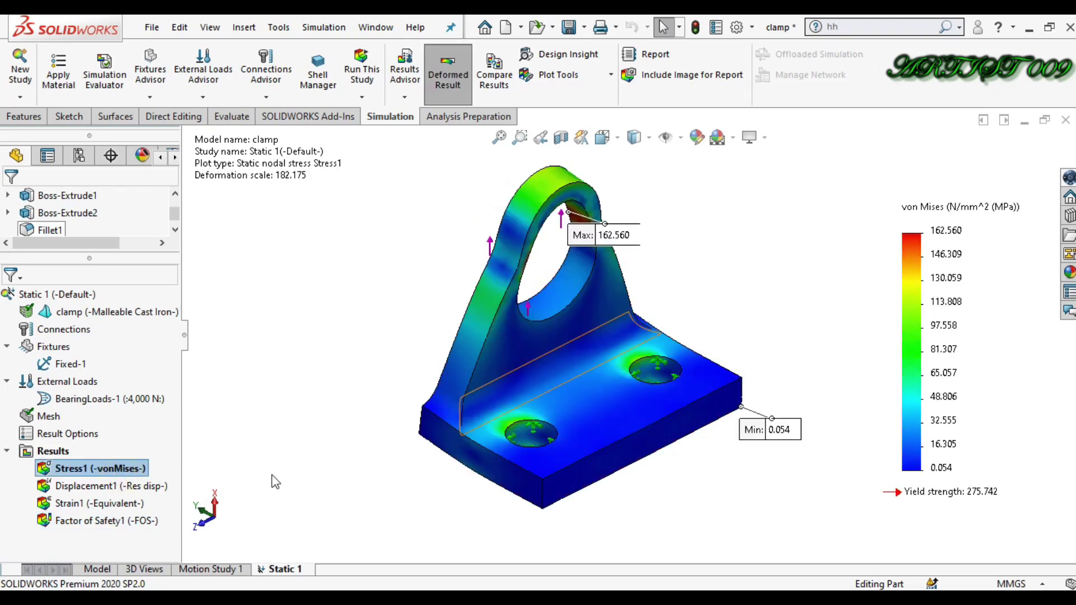
{"action": "scroll", "coordinate": [605, 238], "scroll_direction": "down", "scroll_amount": 2}
{"action": "scroll", "coordinate": [684, 305], "scroll_direction": "down", "scroll_amount": 1}
{"action": "right_click", "coordinate": [132, 474]}
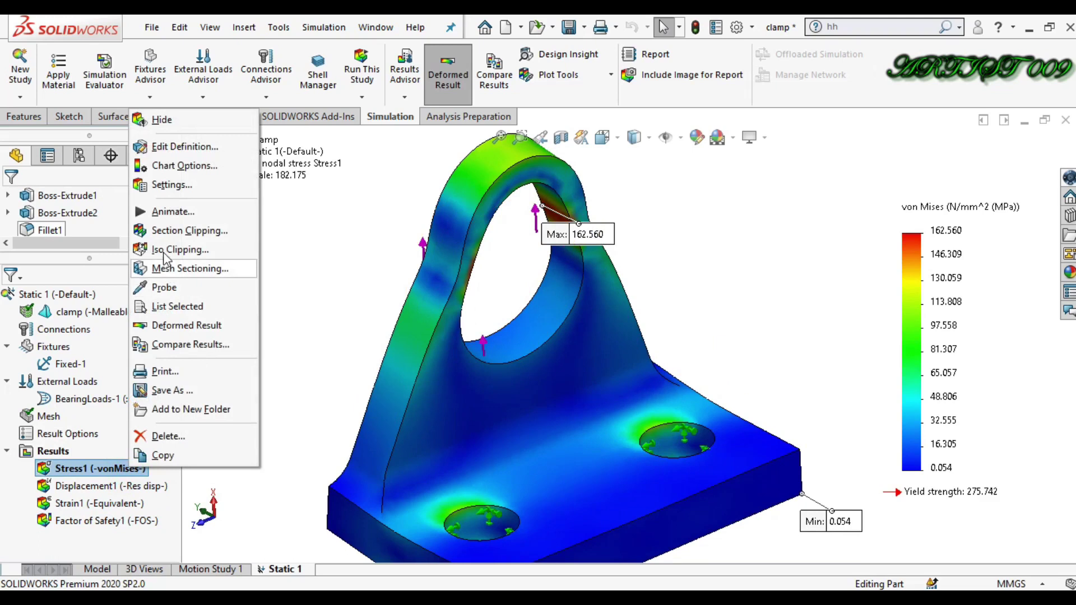
{"action": "left_click", "coordinate": [178, 243]}
{"action": "middle_click_drag", "start_coordinate": [673, 283], "coordinate": [554, 257]}
{"action": "left_click_drag", "start_coordinate": [84, 300], "coordinate": [122, 303]}
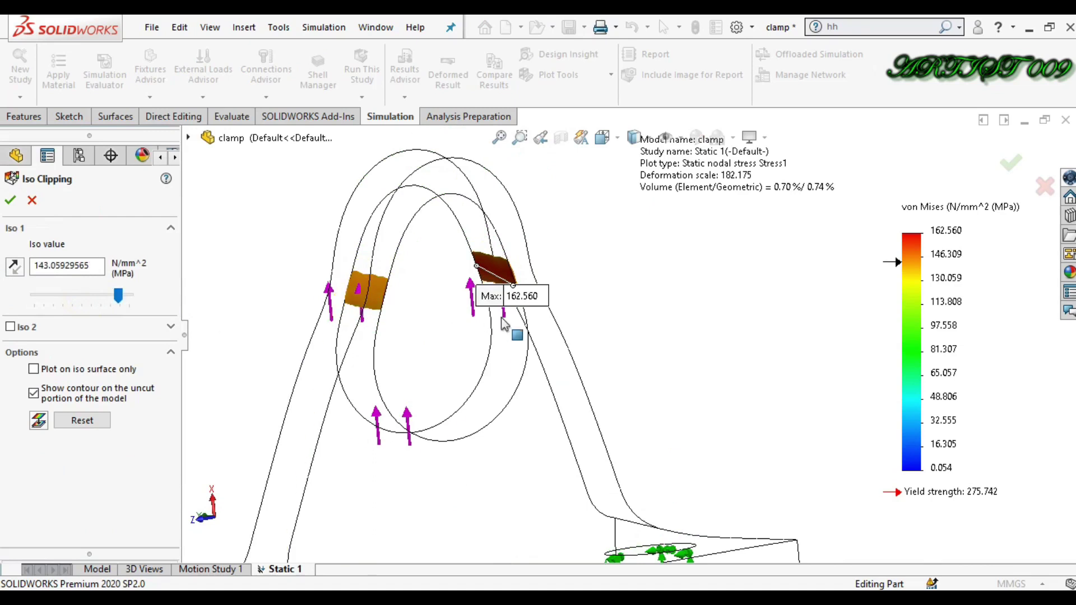
{"action": "scroll", "coordinate": [507, 291], "scroll_direction": "down", "scroll_amount": 5}
{"action": "scroll", "coordinate": [504, 289], "scroll_direction": "down", "scroll_amount": 2}
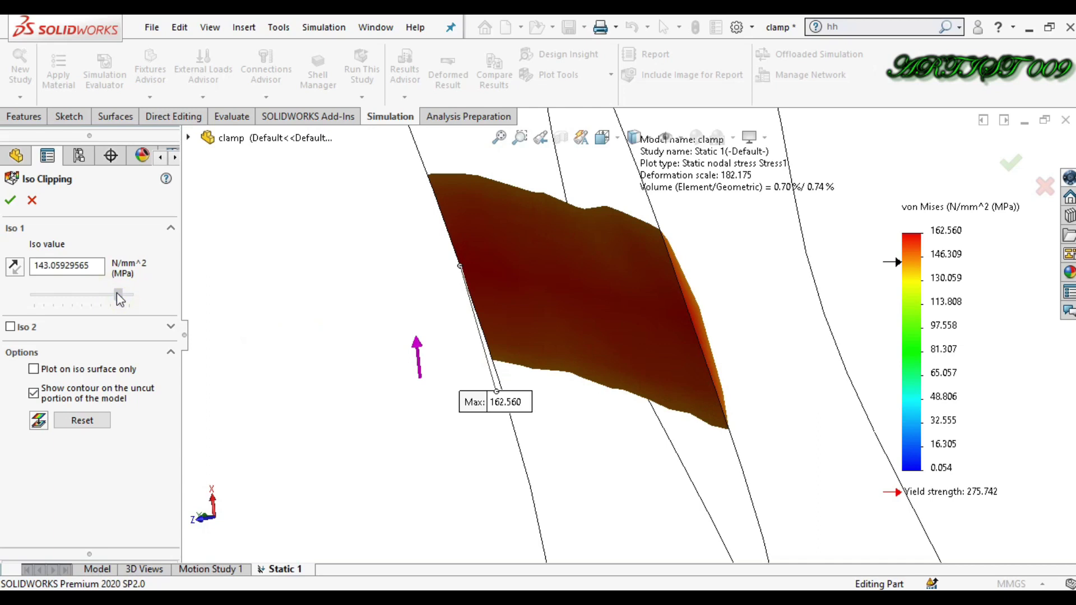
{"action": "left_click_drag", "start_coordinate": [118, 299], "coordinate": [80, 297]}
{"action": "scroll", "coordinate": [449, 426], "scroll_direction": "up", "scroll_amount": 8}
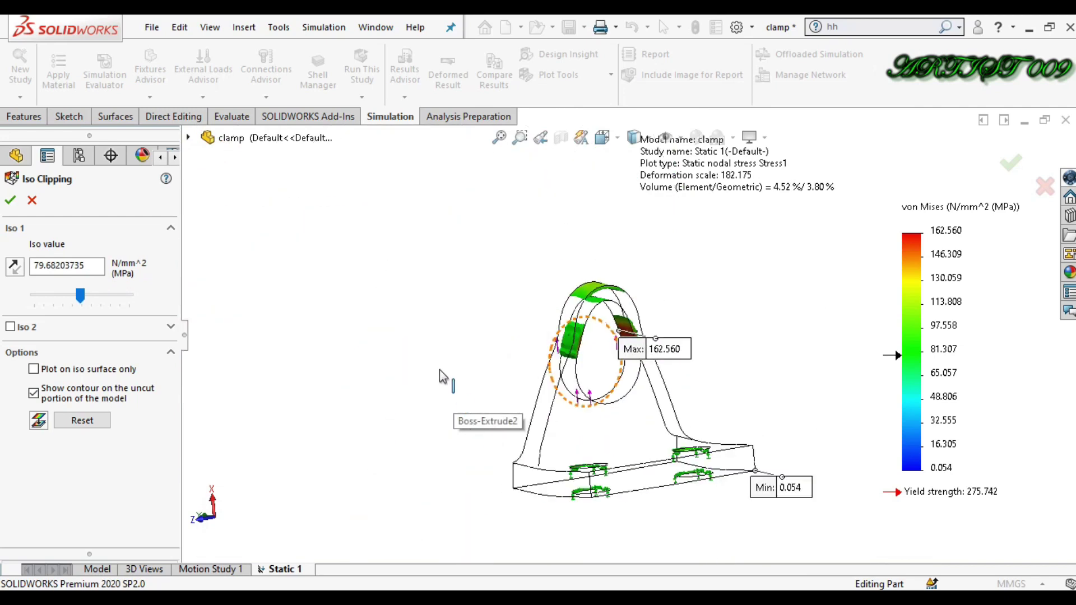
Close the iso clipping and set Stress1's deformed shape to true scale.
{"action": "left_click", "coordinate": [32, 200]}
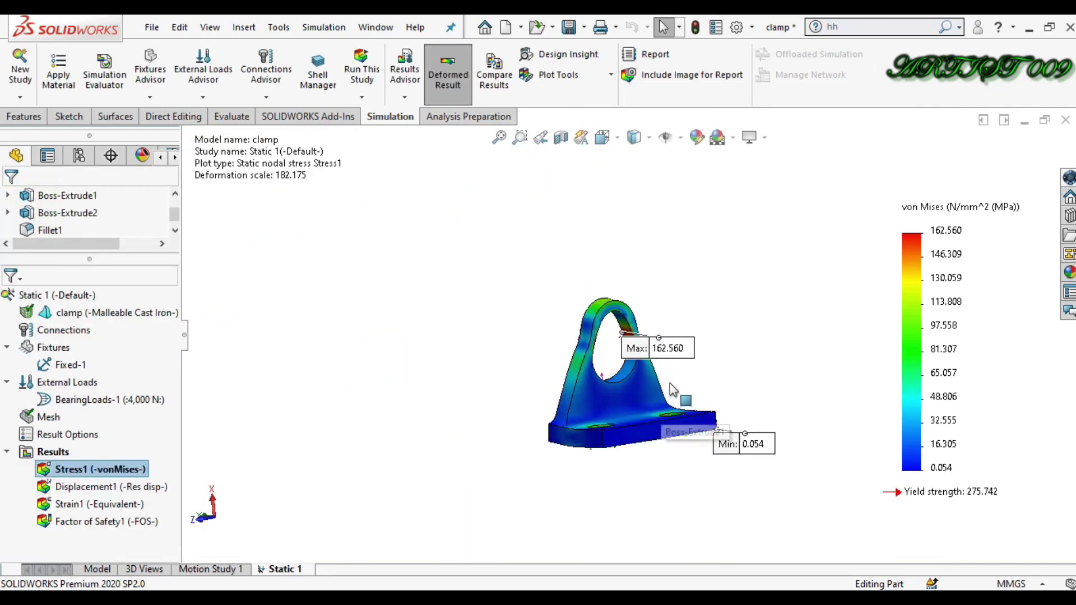
{"action": "scroll", "coordinate": [676, 370], "scroll_direction": "down", "scroll_amount": 3}
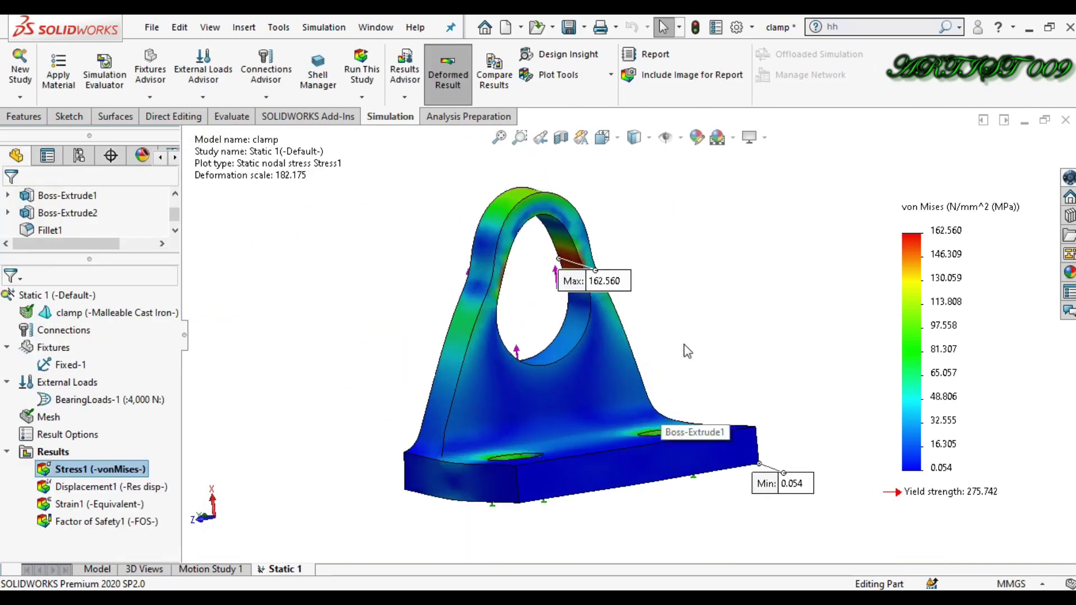
{"action": "right_click", "coordinate": [104, 471]}
{"action": "left_click", "coordinate": [162, 187]}
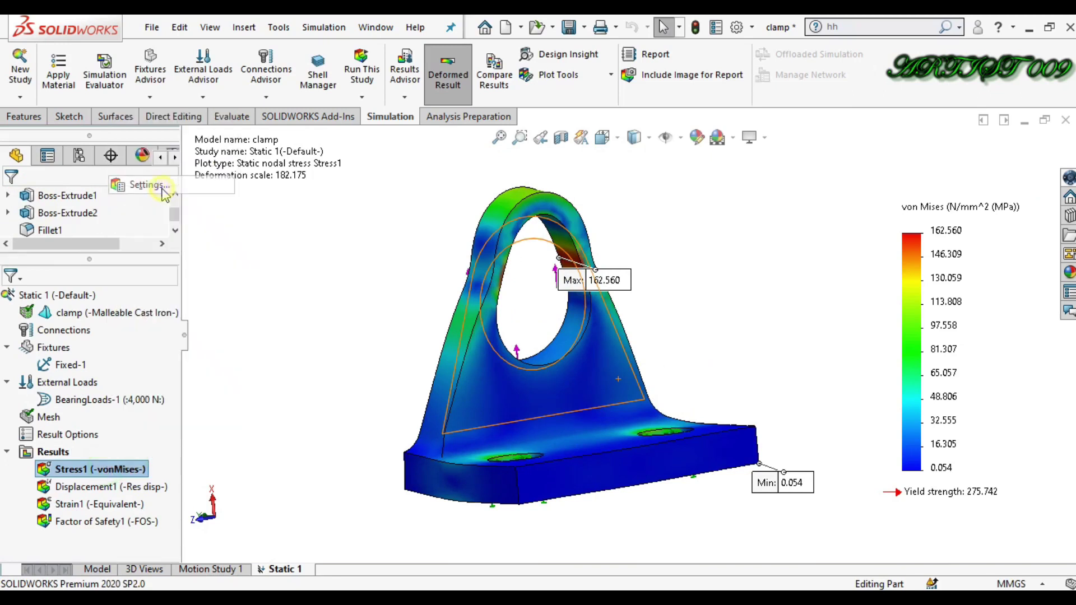
{"action": "left_click", "coordinate": [19, 229]}
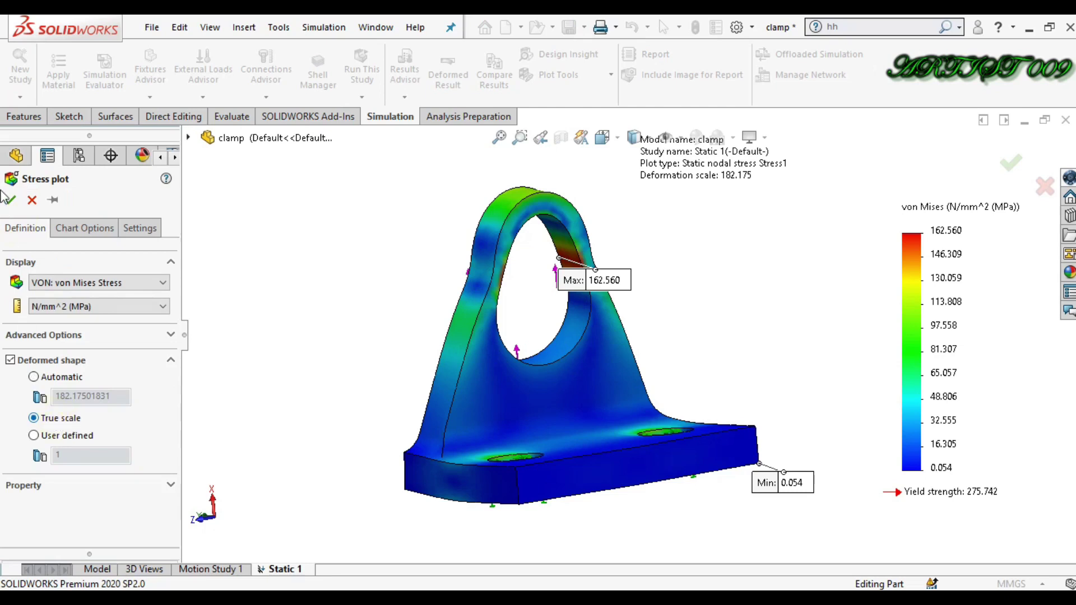
{"action": "left_click", "coordinate": [11, 200]}
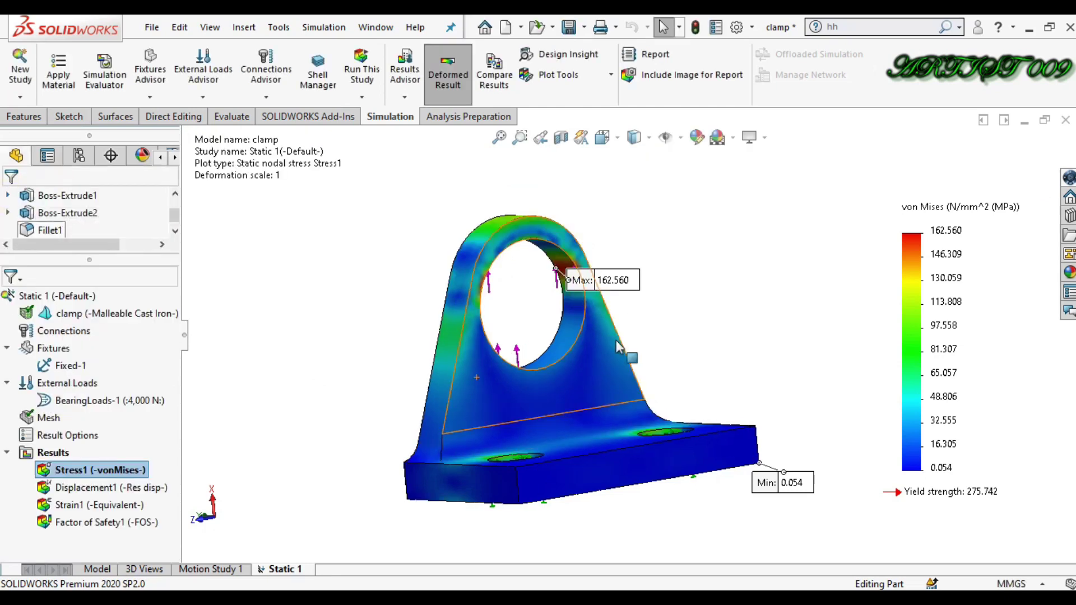
Play an animation of the true-scale von Mises stress plot.
{"action": "middle_click_drag", "start_coordinate": [633, 358], "coordinate": [256, 459]}
{"action": "right_click", "coordinate": [143, 483]}
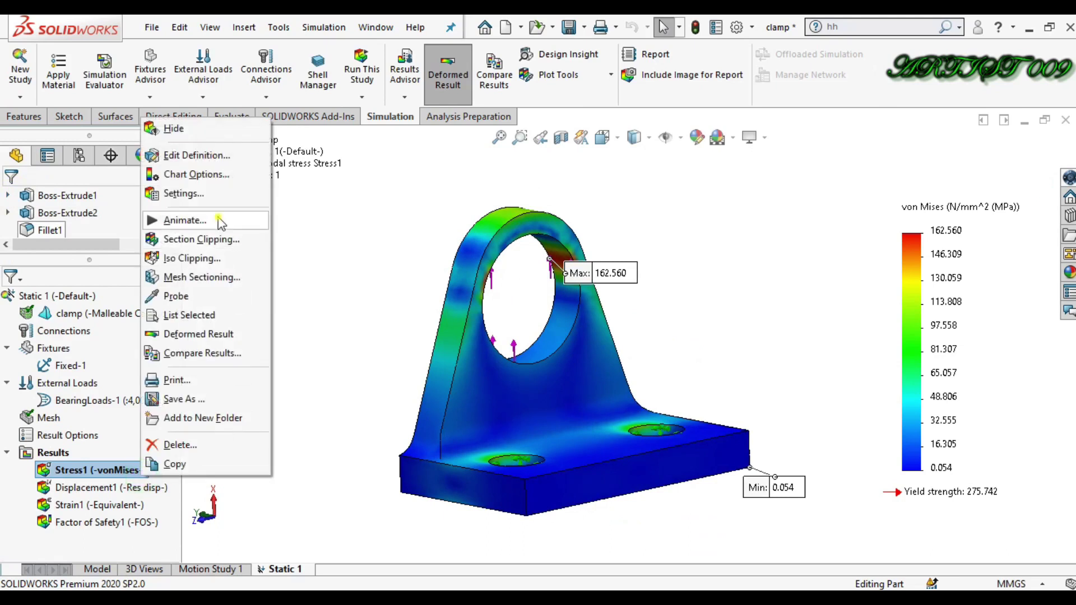
{"action": "left_click", "coordinate": [185, 221]}
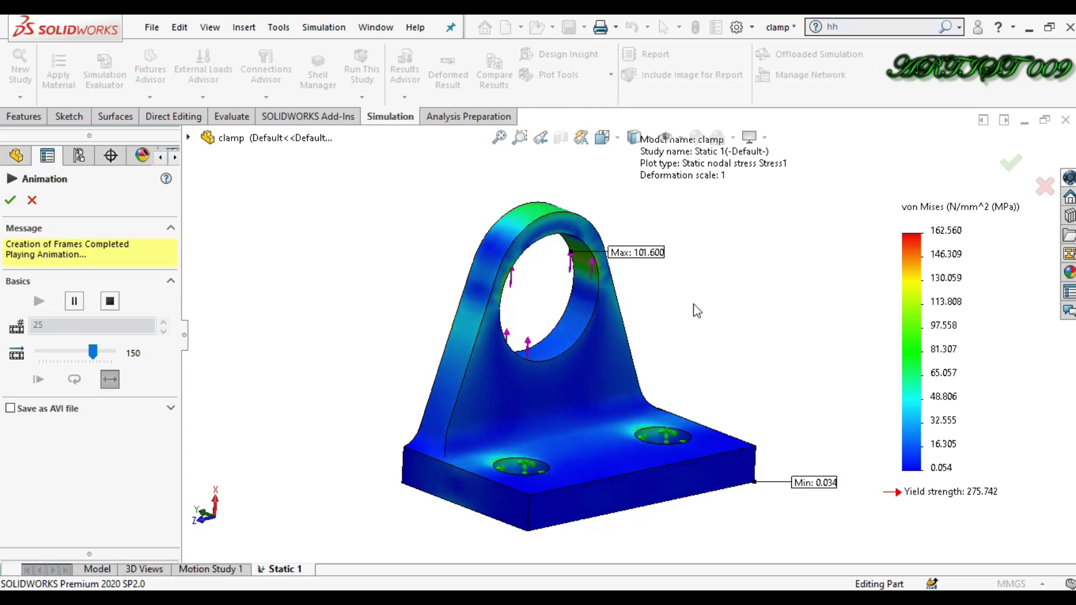
Close the stress animation and drag the Max 162.560 label up clear of the hole.
{"action": "left_click", "coordinate": [1013, 164]}
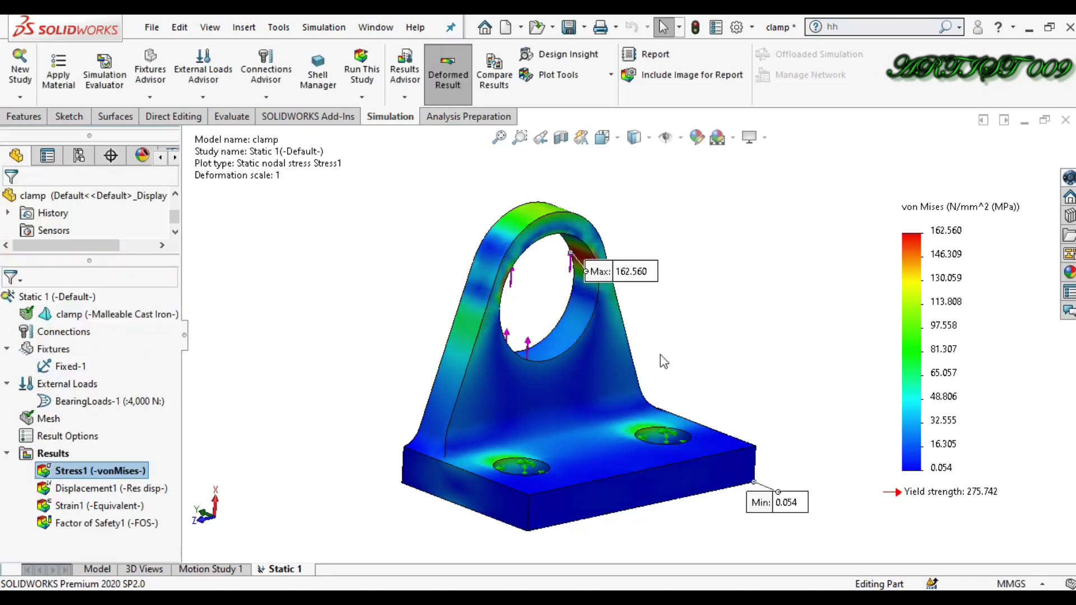
{"action": "left_click_drag", "start_coordinate": [627, 273], "coordinate": [687, 200]}
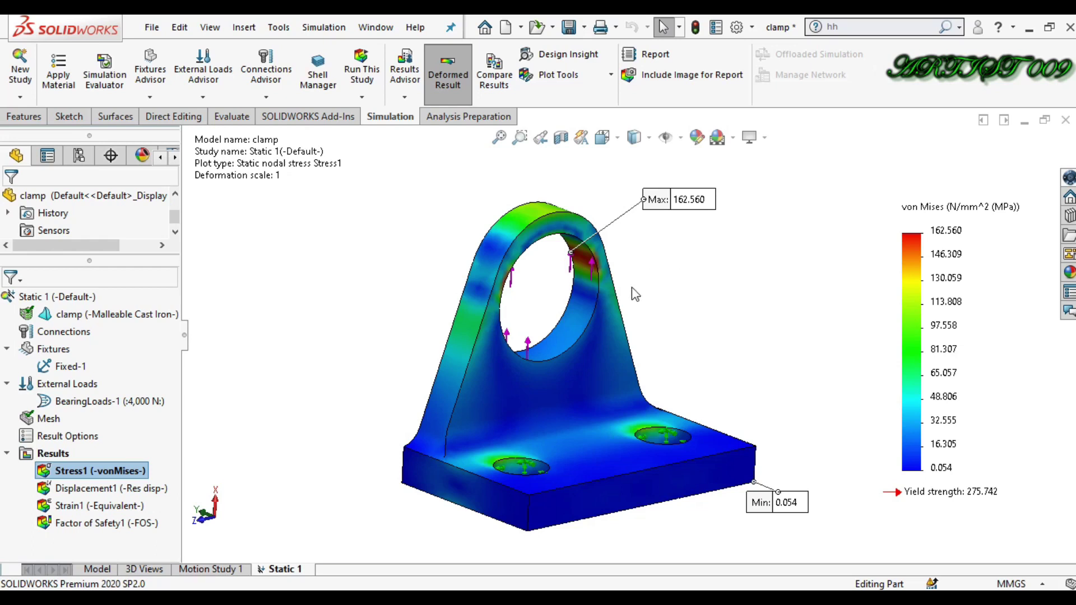
{"action": "middle_click_drag", "start_coordinate": [621, 387], "coordinate": [628, 287]}
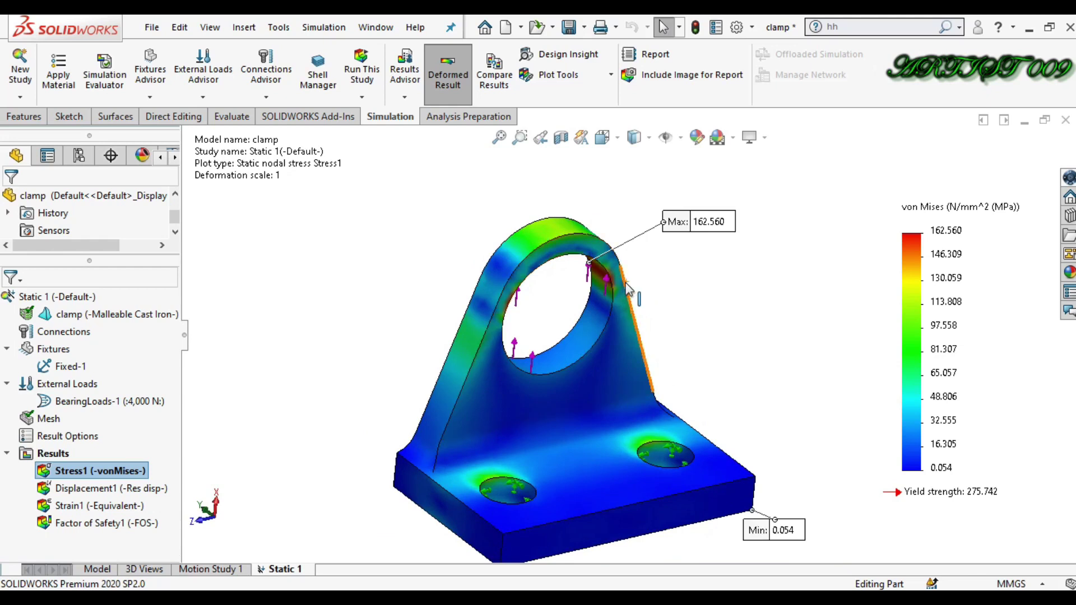
{"action": "middle_click_drag", "start_coordinate": [648, 319], "coordinate": [667, 380]}
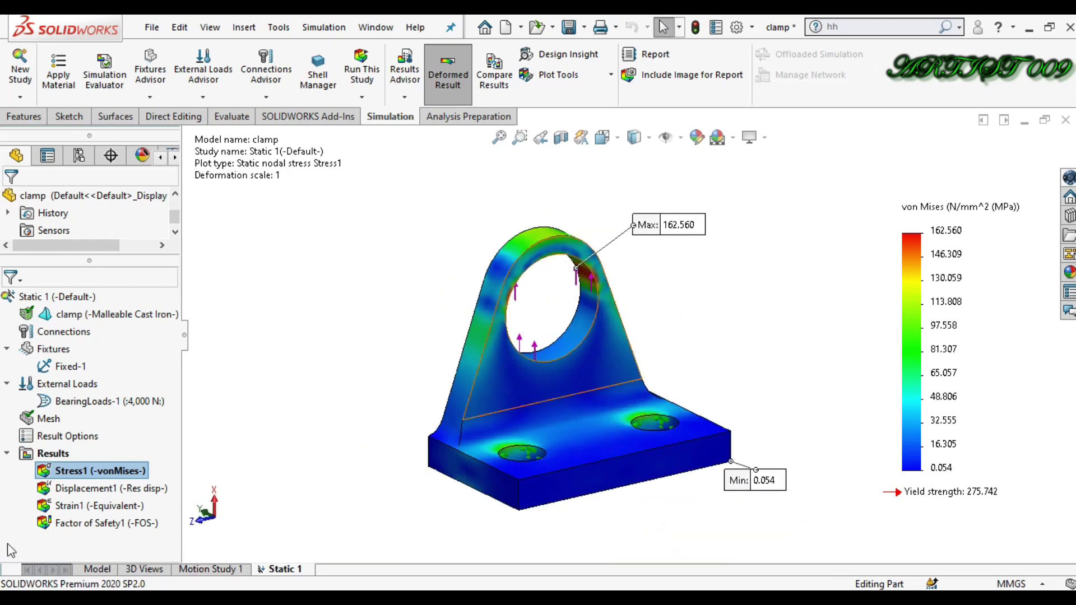
Show Displacement1 and set its deformed shape to true scale.
{"action": "double_click", "coordinate": [63, 490]}
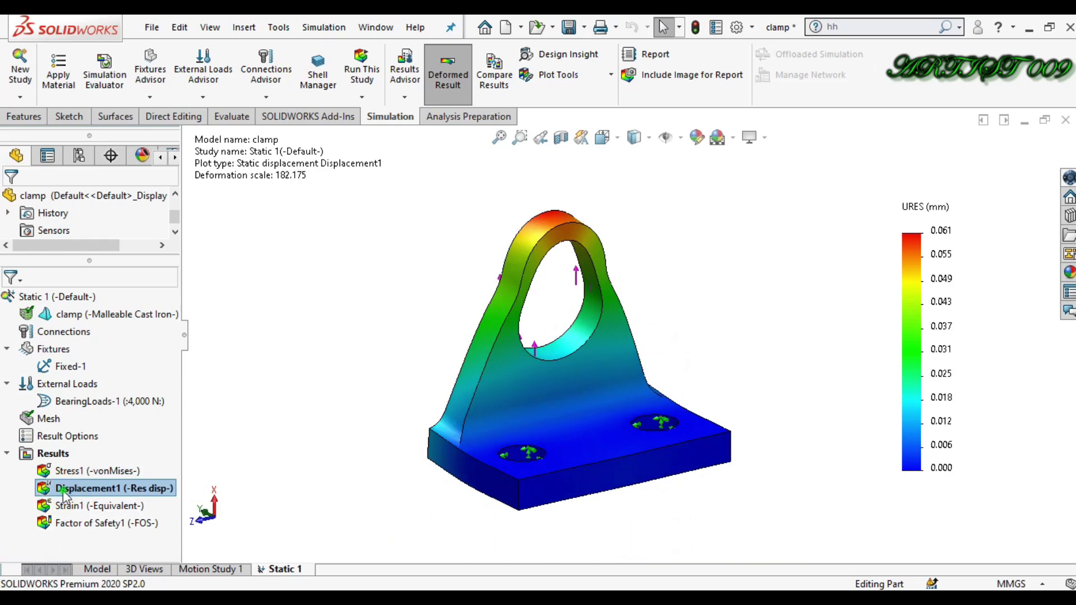
{"action": "right_click", "coordinate": [63, 490]}
{"action": "left_click", "coordinate": [133, 207]}
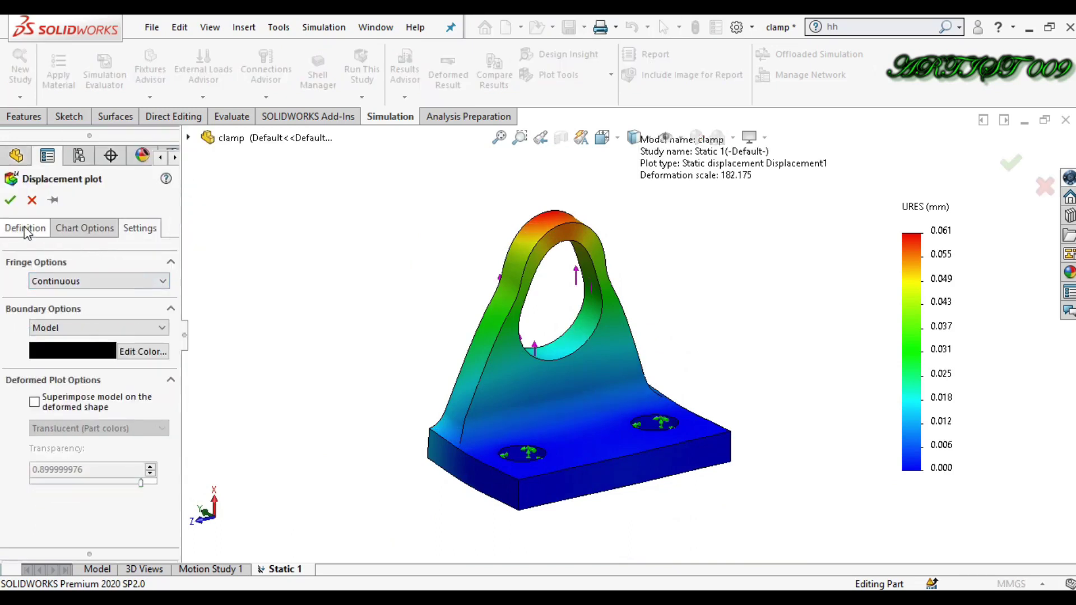
{"action": "left_click", "coordinate": [26, 228]}
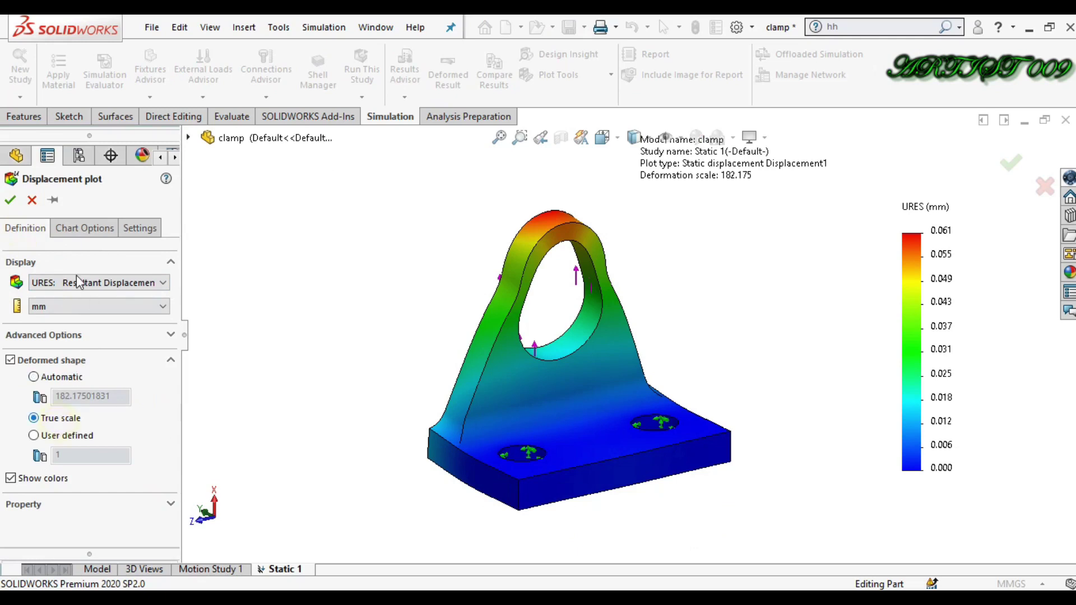
{"action": "left_click", "coordinate": [10, 200]}
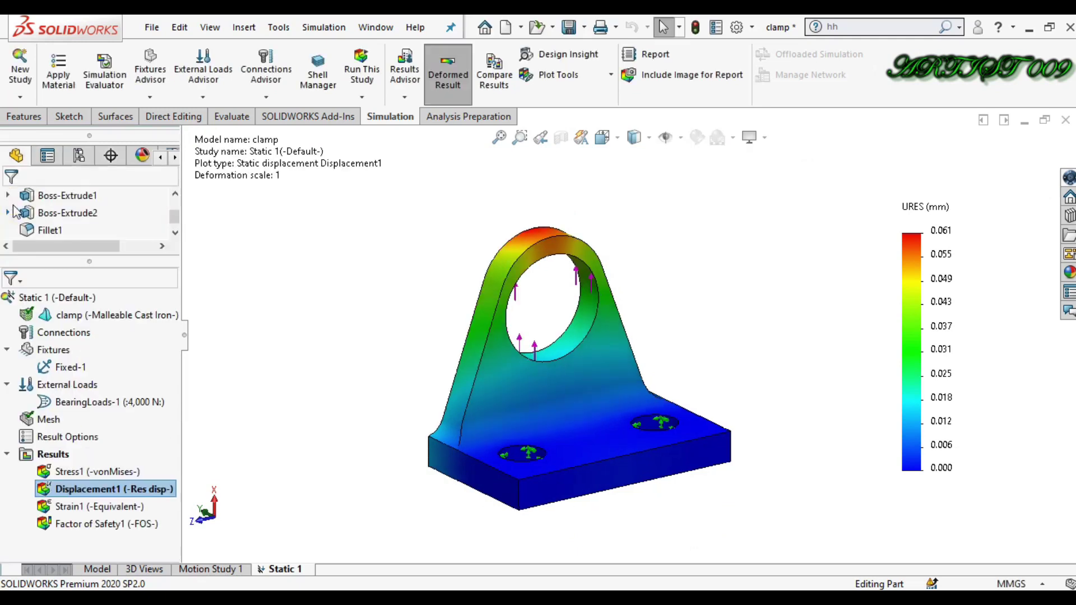
Animate the true-scale displacement plot, view it from the side, then stop the animation.
{"action": "right_click", "coordinate": [149, 497]}
{"action": "left_click", "coordinate": [207, 233]}
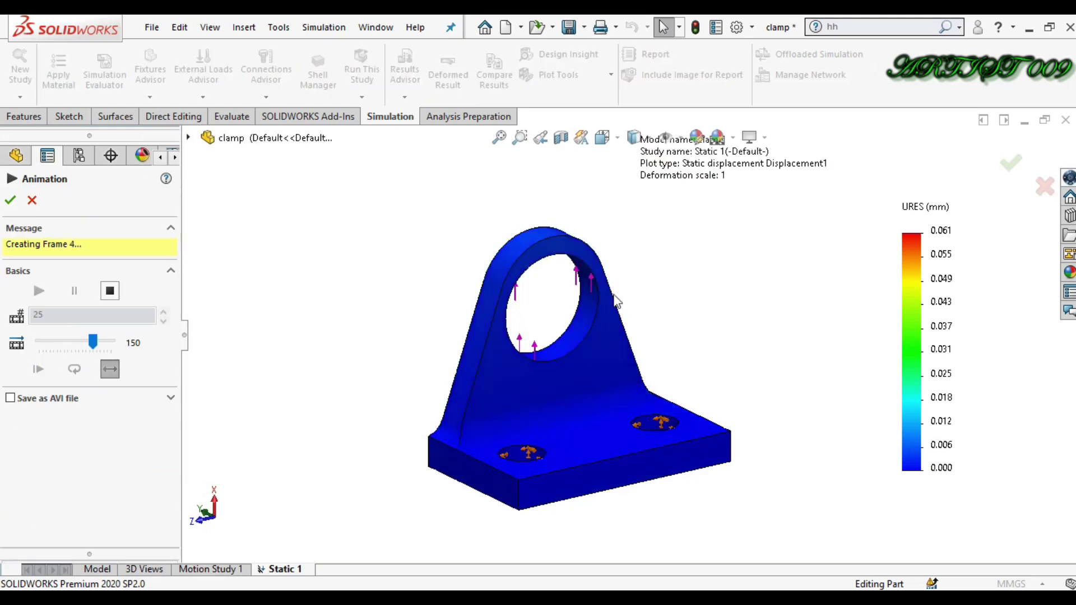
{"action": "scroll", "coordinate": [615, 290], "scroll_direction": "down", "scroll_amount": 4}
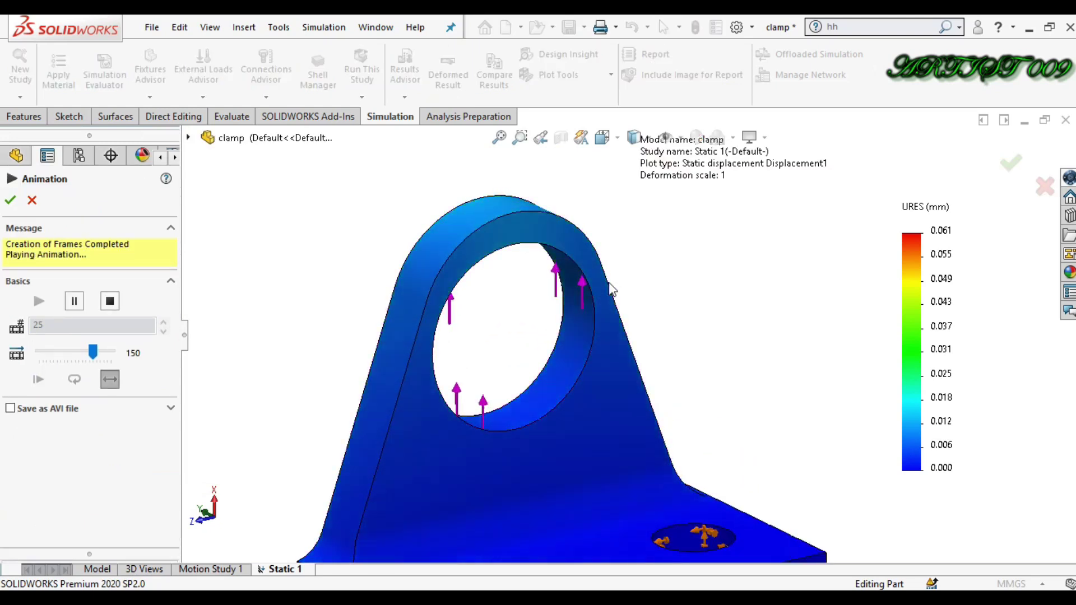
{"action": "scroll", "coordinate": [613, 289], "scroll_direction": "up", "scroll_amount": 5}
{"action": "mouse_move", "coordinate": [620, 415]}
{"action": "middle_mouse_down"}
{"action": "mouse_move", "coordinate": [671, 388]}
{"action": "mouse_move", "coordinate": [619, 406]}
{"action": "middle_mouse_up"}
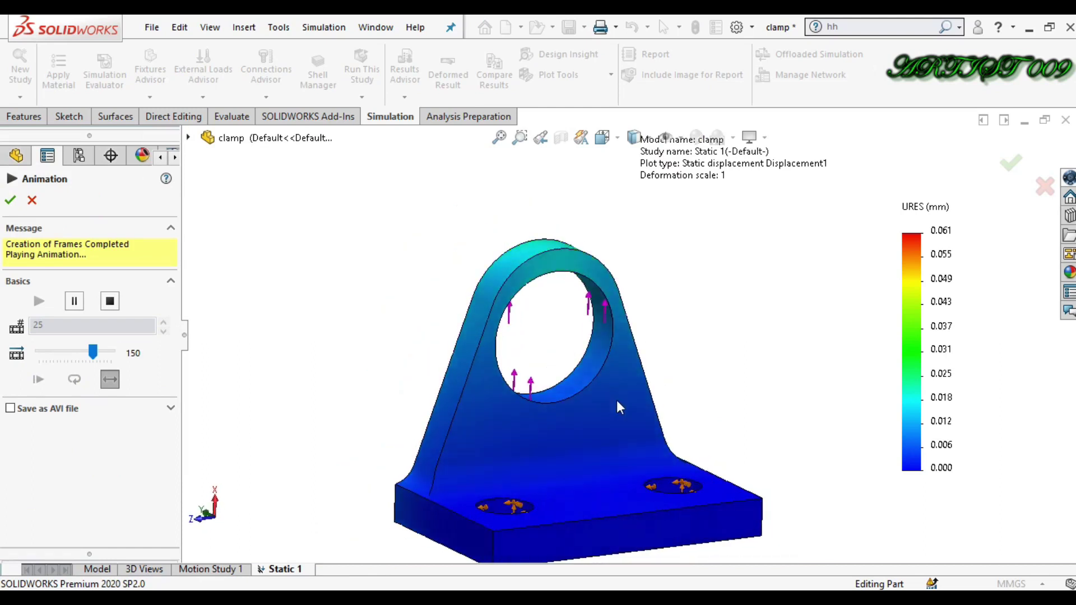
{"action": "left_click", "coordinate": [1012, 171]}
{"action": "scroll", "coordinate": [733, 399], "scroll_direction": "up", "scroll_amount": 3}
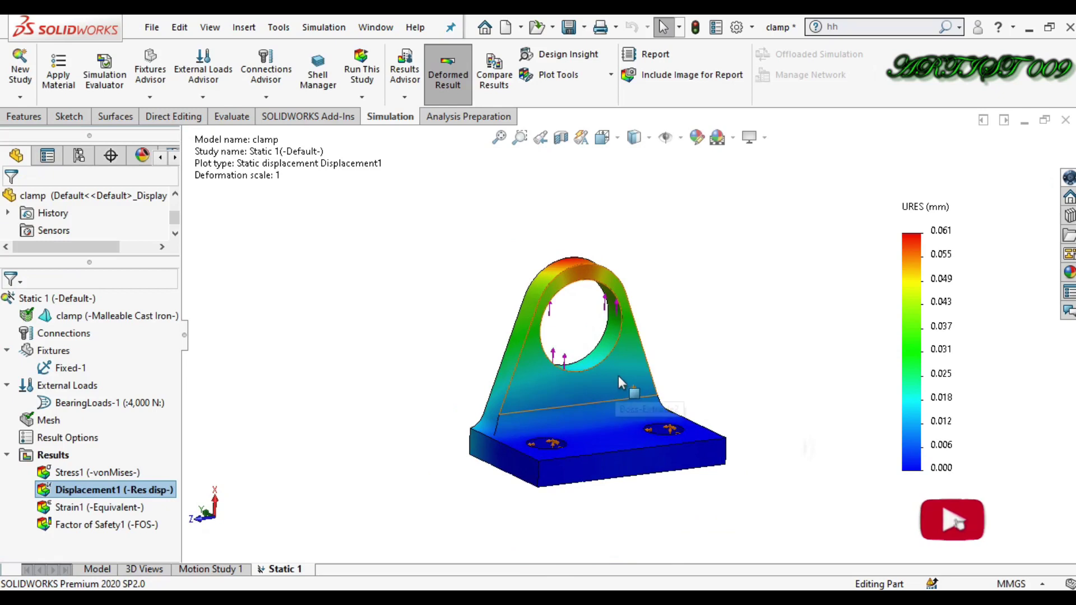
{"action": "scroll", "coordinate": [622, 383], "scroll_direction": "down", "scroll_amount": 2}
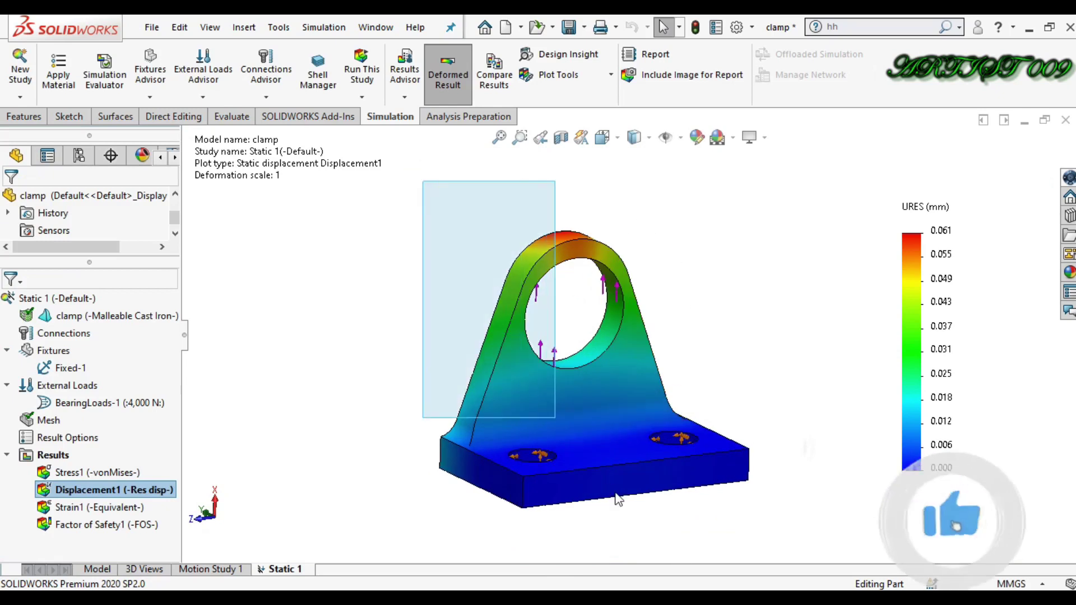